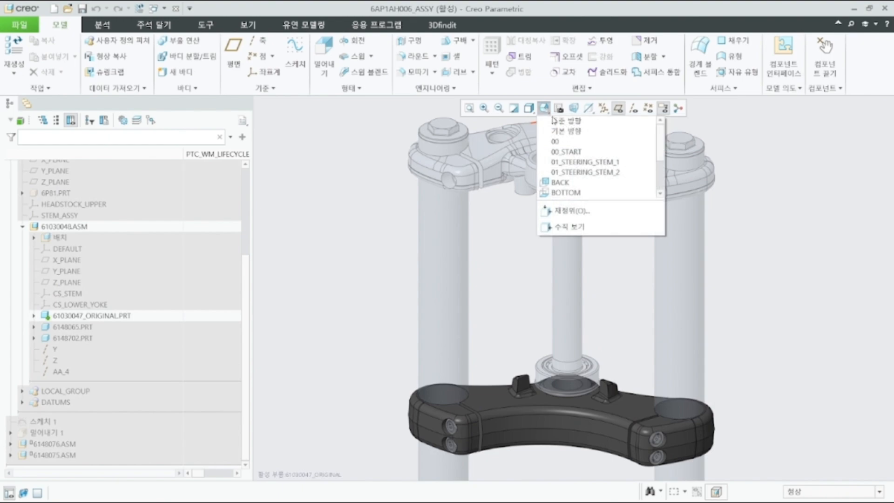
Step: Examine the fork assembly in the saved 01_STEERING_STEM_2 and 00_START orientations
{"action": "left_click", "coordinate": [585, 172]}
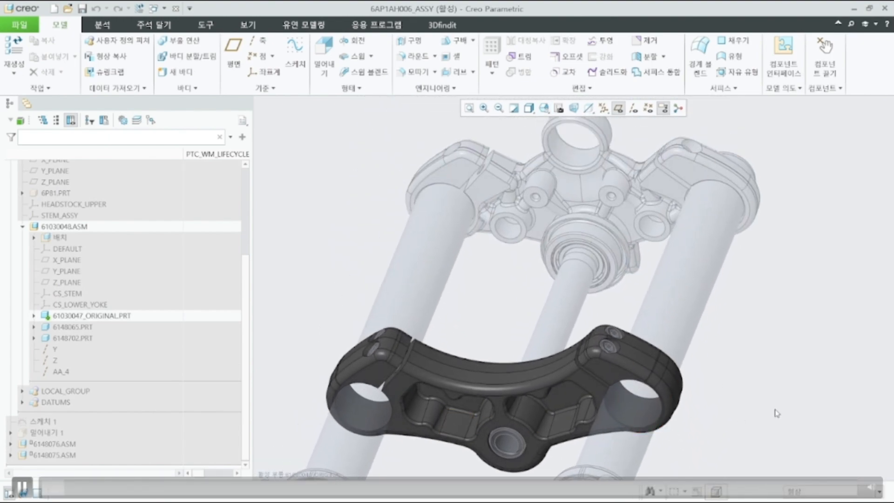
{"action": "left_click", "coordinate": [544, 108]}
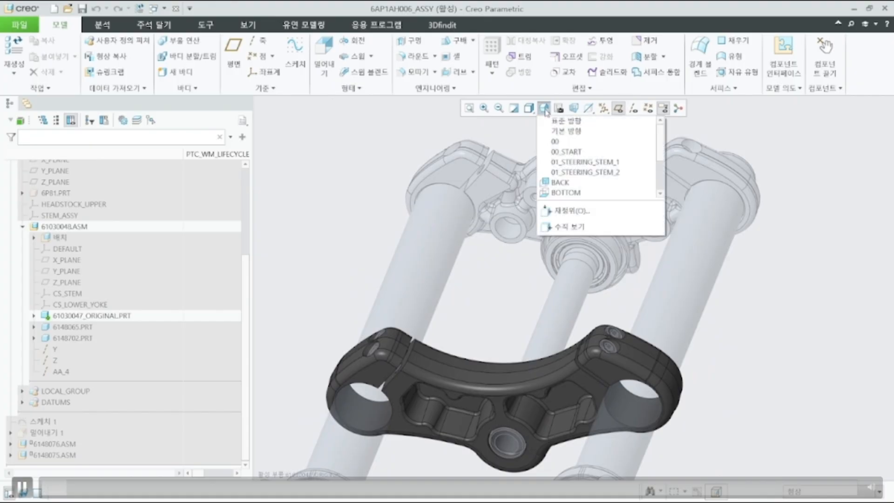
{"action": "left_click", "coordinate": [567, 152]}
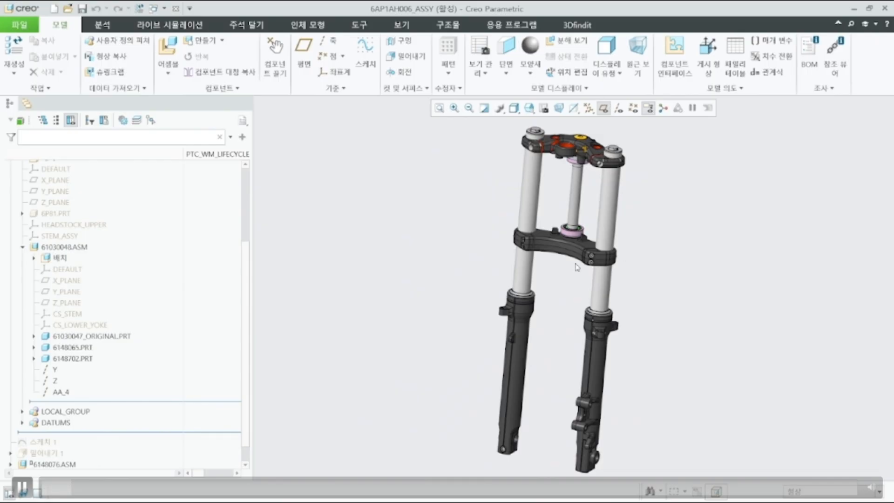
Step: Open the part 61030047_gto_start.prt from the working directory
{"action": "left_click", "coordinate": [69, 9]}
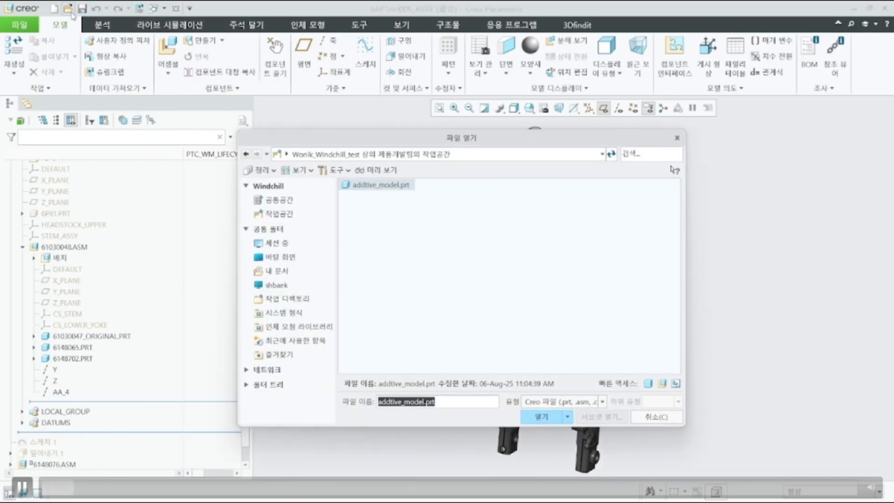
{"action": "left_click", "coordinate": [307, 300]}
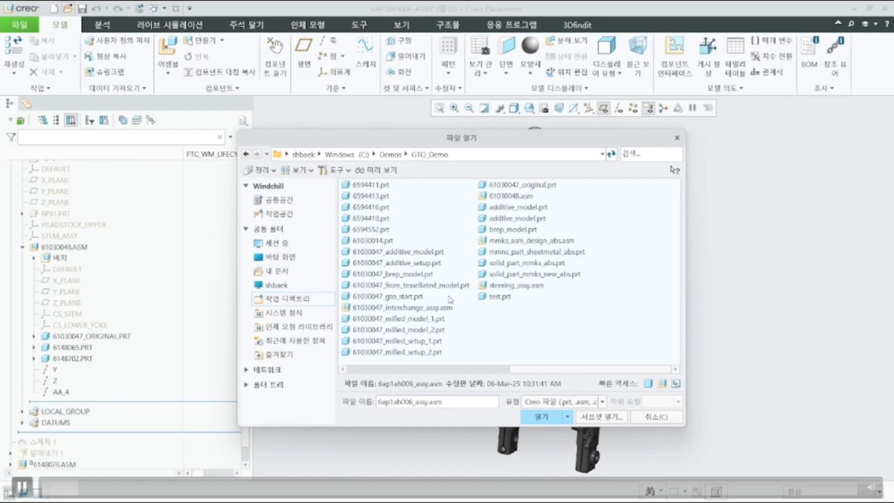
{"action": "left_click", "coordinate": [414, 297]}
{"action": "left_click", "coordinate": [541, 417]}
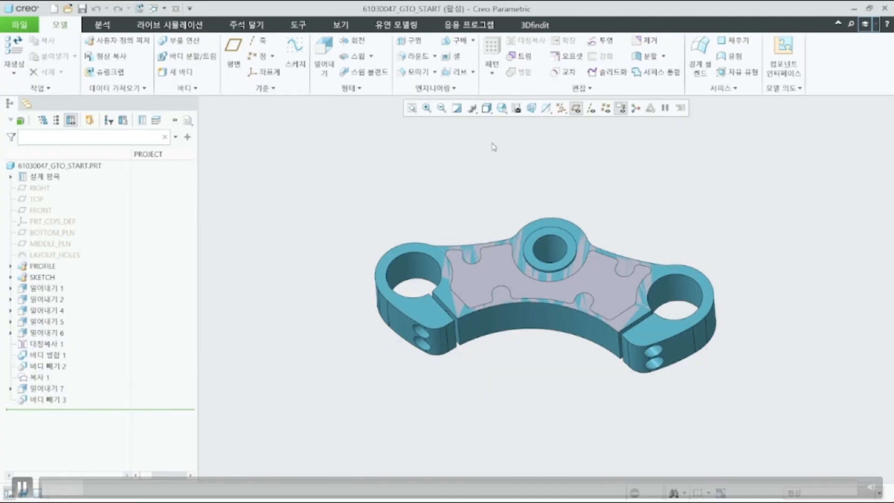
{"action": "left_click", "coordinate": [502, 108]}
{"action": "left_click", "coordinate": [524, 131]}
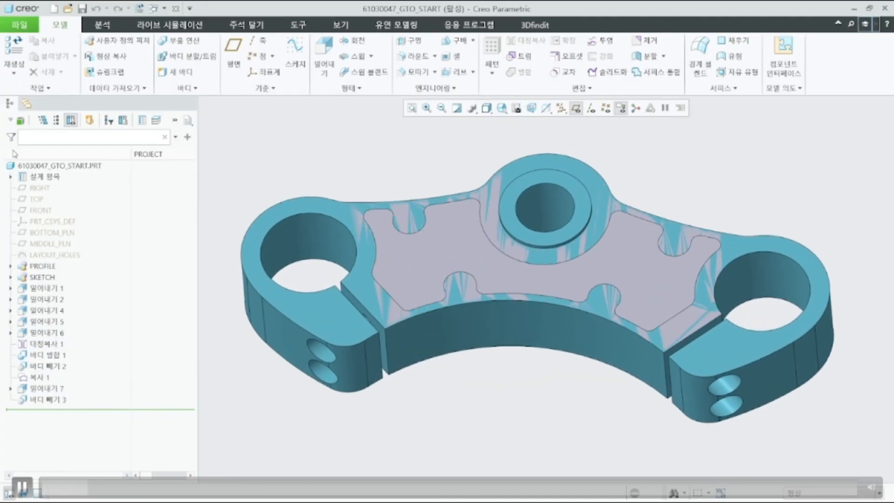
Step: Hide the PRESERVED body and examine the ENVELOPE body alone in the saved 00_START2 and 00_START orientations
{"action": "left_click", "coordinate": [11, 177]}
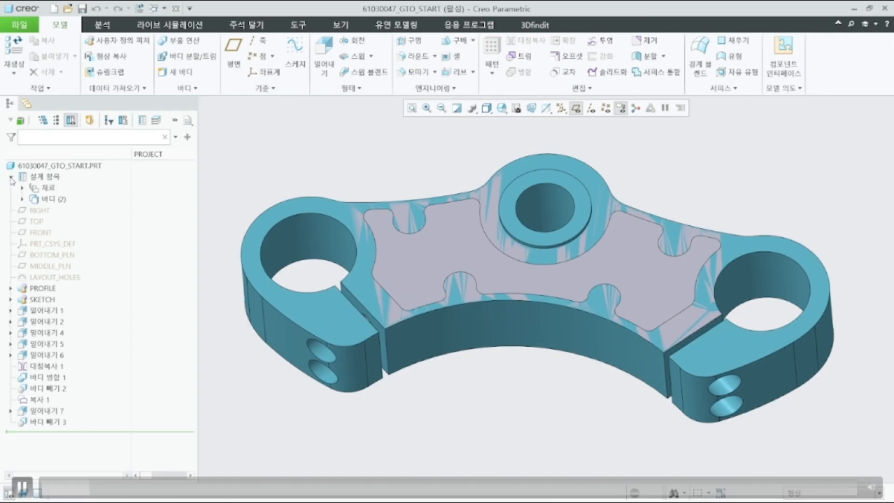
{"action": "left_click", "coordinate": [22, 199]}
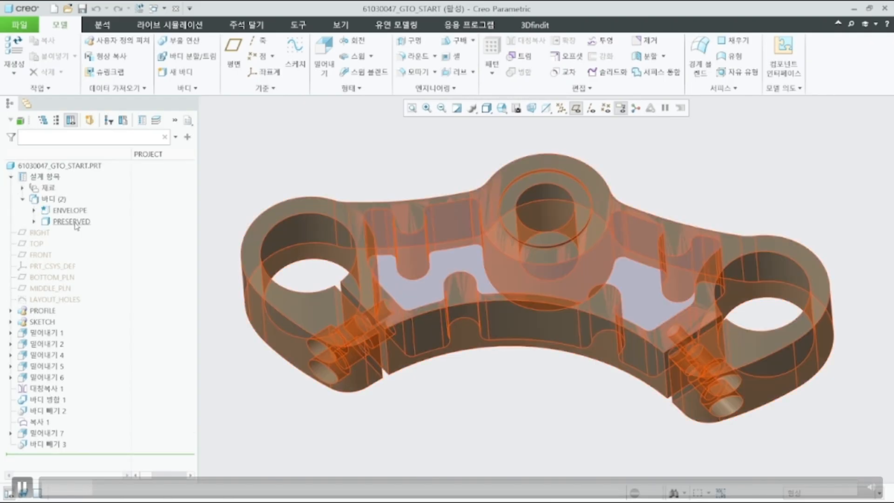
{"action": "left_click", "coordinate": [70, 222]}
{"action": "left_click", "coordinate": [96, 202]}
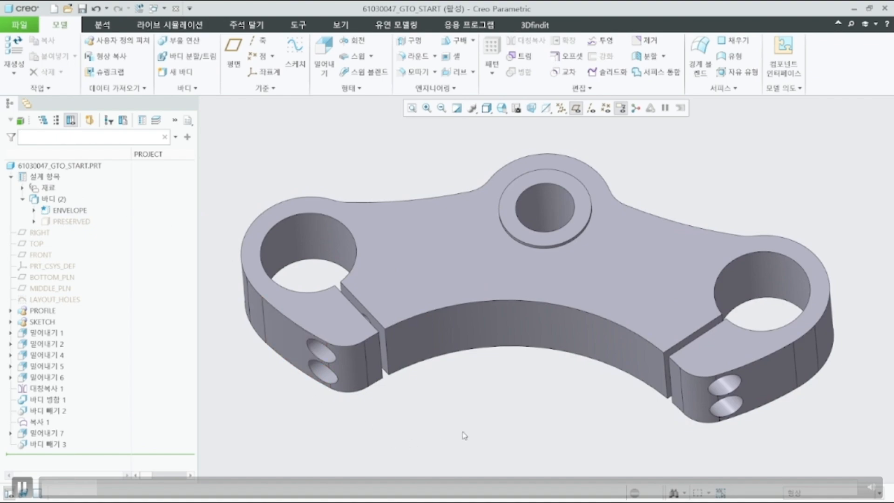
{"action": "left_click", "coordinate": [502, 108]}
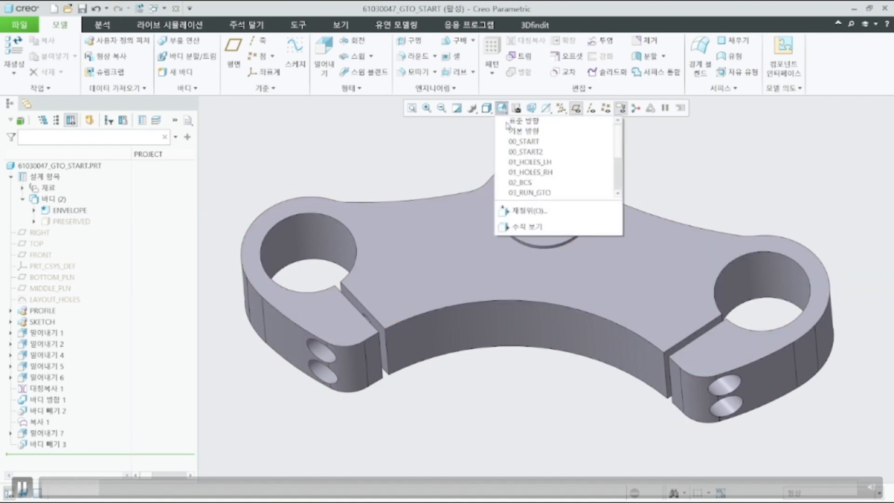
{"action": "left_click", "coordinate": [526, 152]}
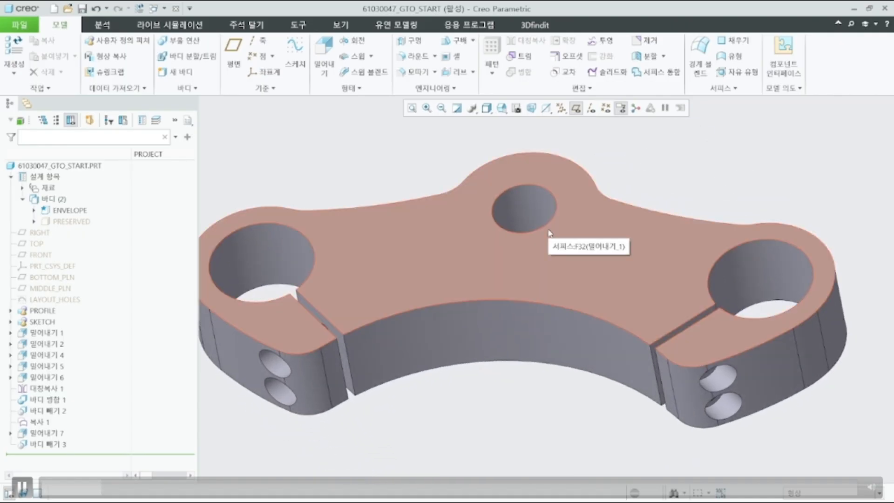
{"action": "left_click", "coordinate": [502, 108]}
{"action": "left_click", "coordinate": [525, 143]}
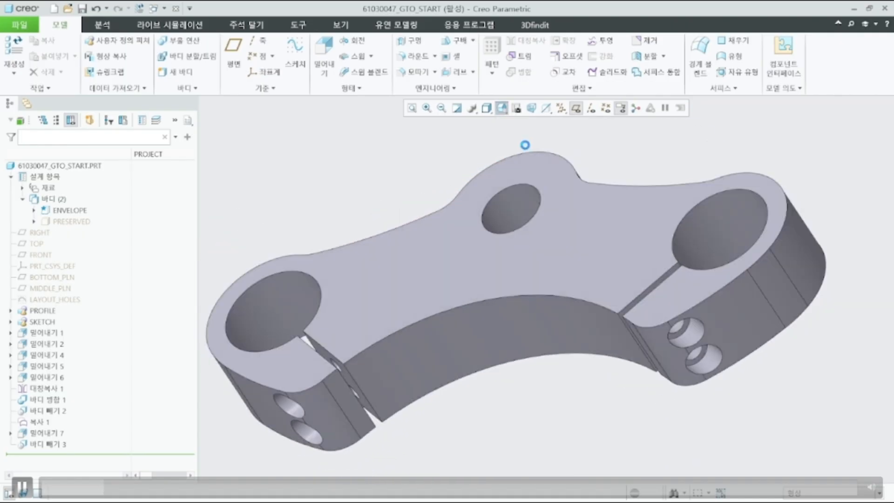
Step: Show the PRESERVED body, hide the ENVELOPE body, and examine the preserved geometry in the saved 00_START2 and 00_START orientations
{"action": "left_click", "coordinate": [61, 222]}
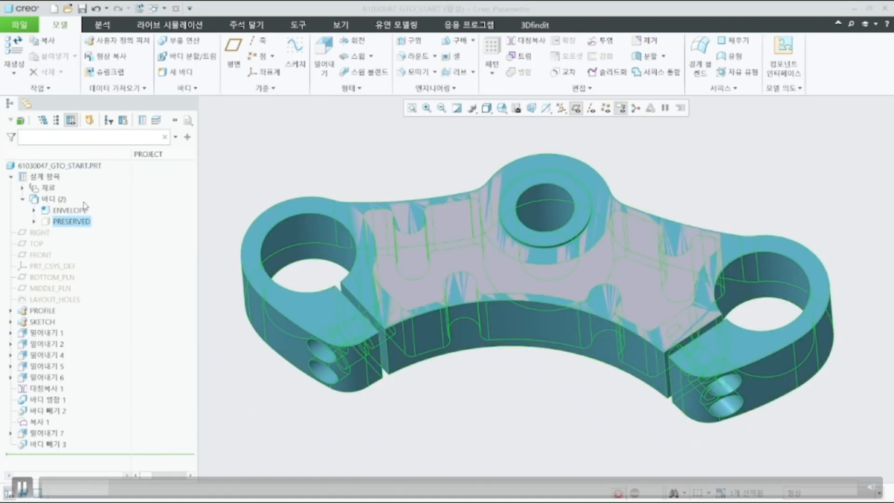
{"action": "left_click", "coordinate": [69, 210]}
{"action": "left_click", "coordinate": [95, 188]}
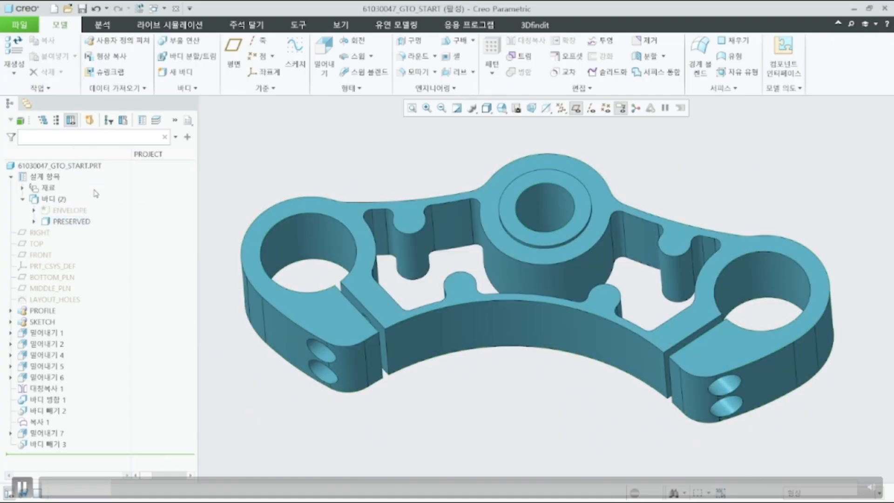
{"action": "left_click", "coordinate": [501, 108]}
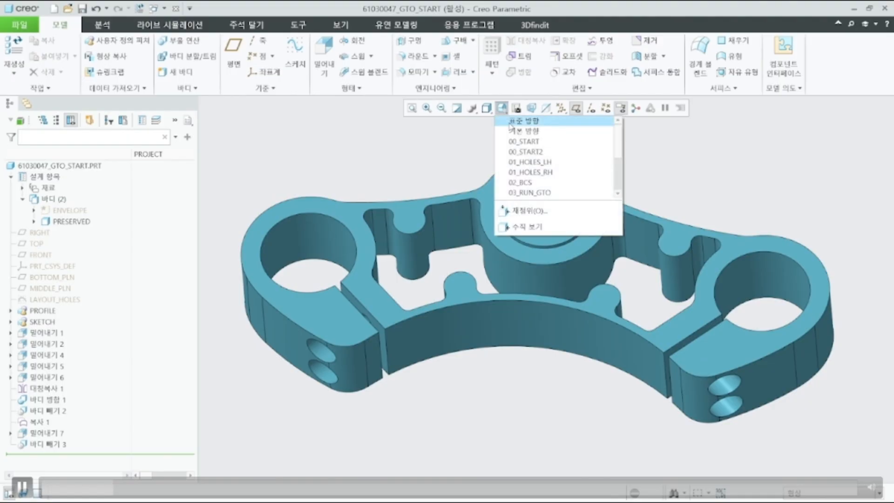
{"action": "left_click", "coordinate": [514, 141]}
{"action": "left_click", "coordinate": [501, 108]}
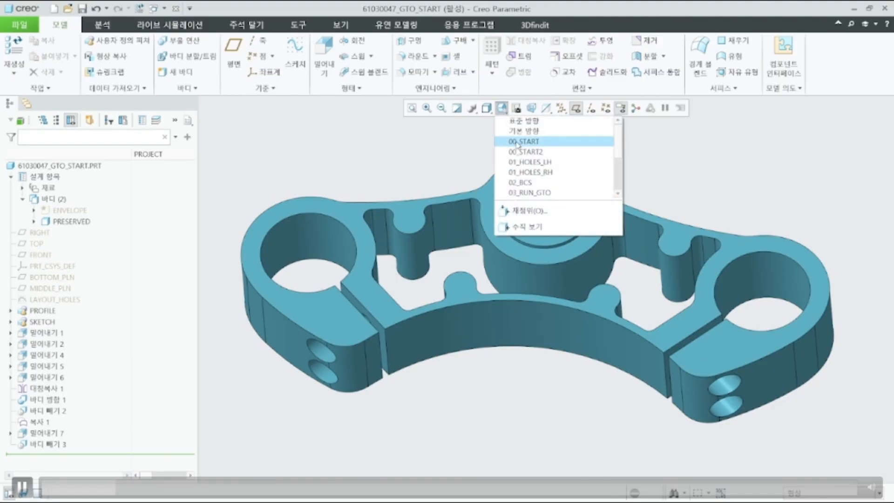
{"action": "left_click", "coordinate": [519, 152]}
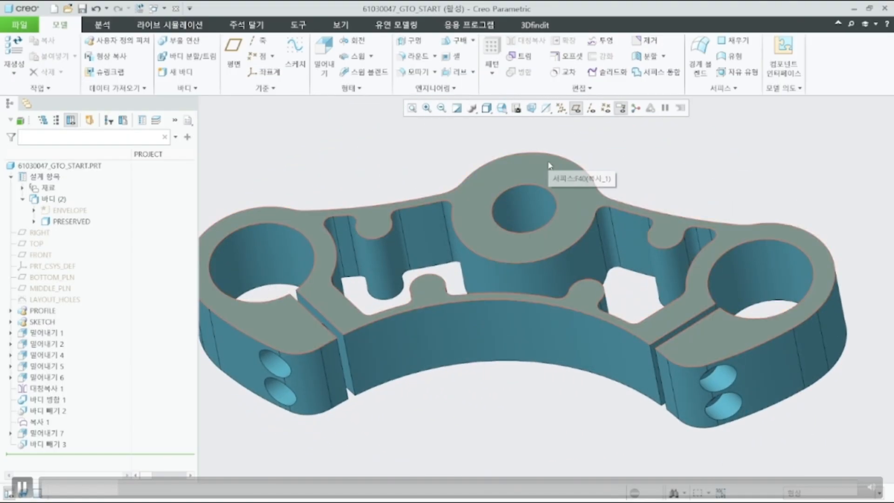
{"action": "left_click", "coordinate": [502, 108]}
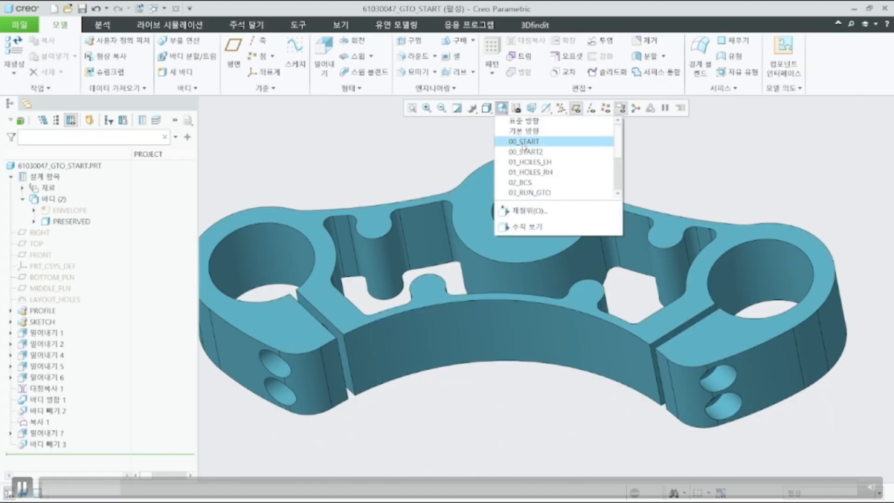
{"action": "left_click", "coordinate": [520, 142]}
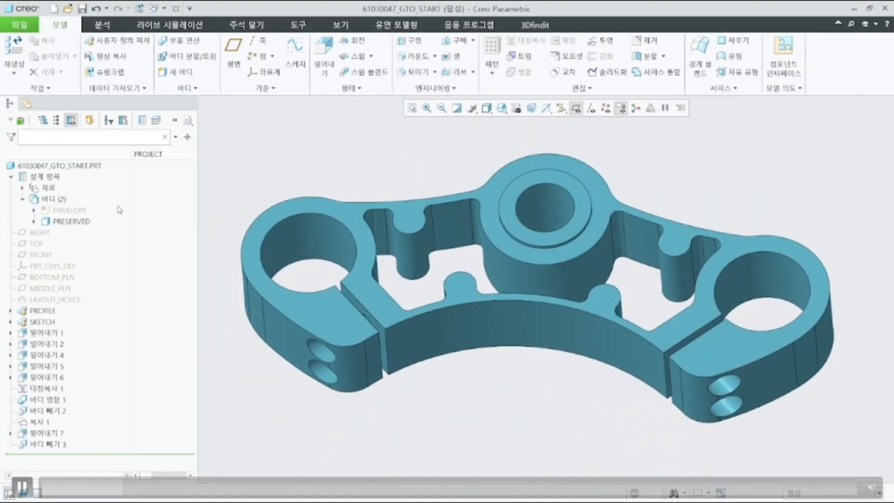
Step: Show the ENVELOPE body again and open the Generative Design application for the part
{"action": "left_click", "coordinate": [70, 210]}
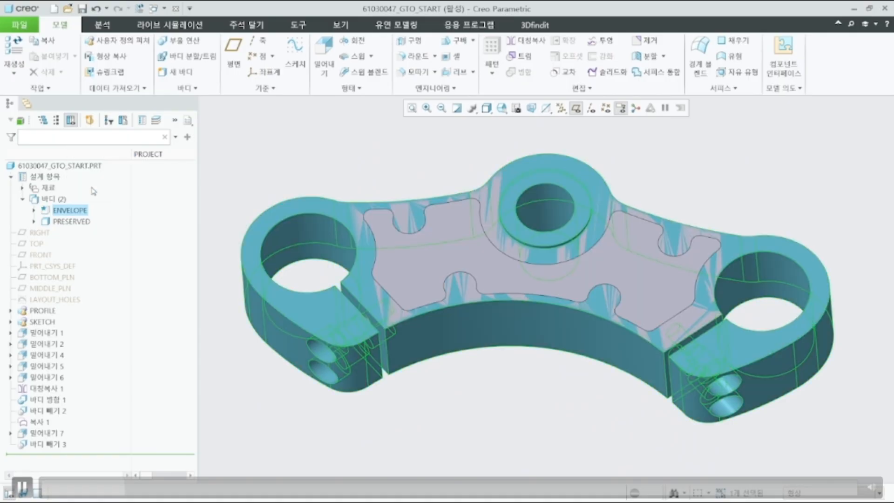
{"action": "left_click", "coordinate": [484, 452]}
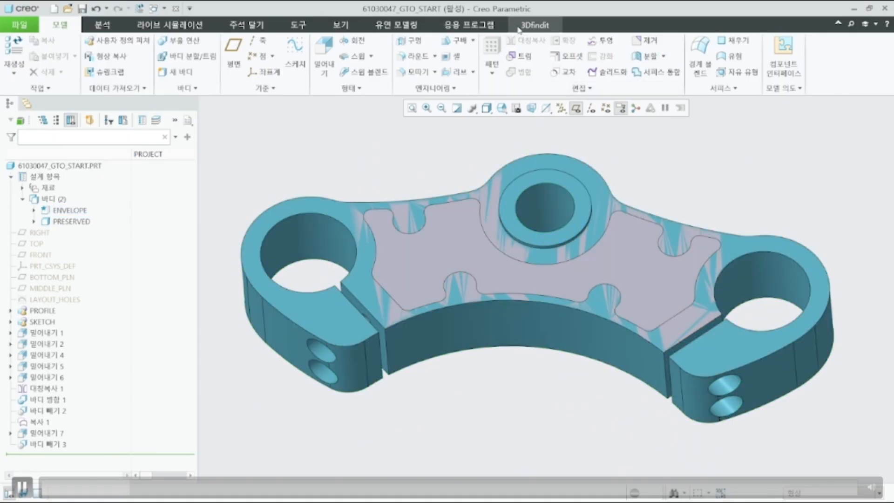
{"action": "left_click", "coordinate": [468, 24]}
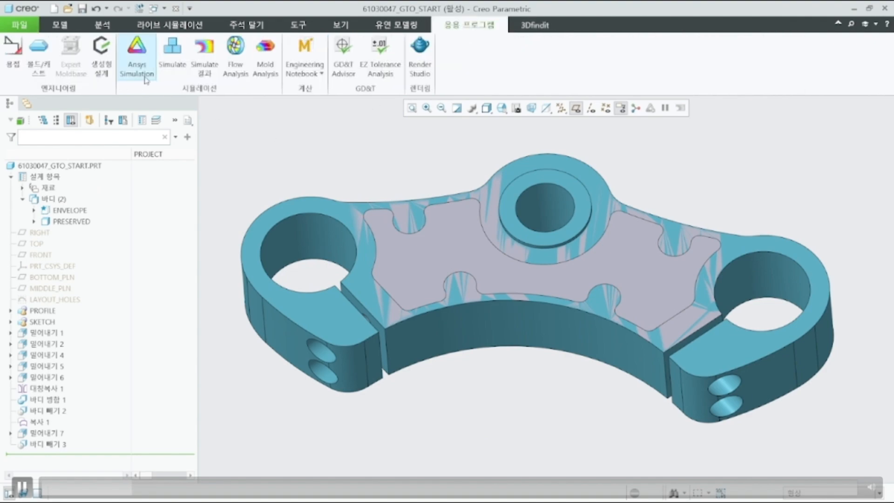
{"action": "left_click", "coordinate": [102, 55]}
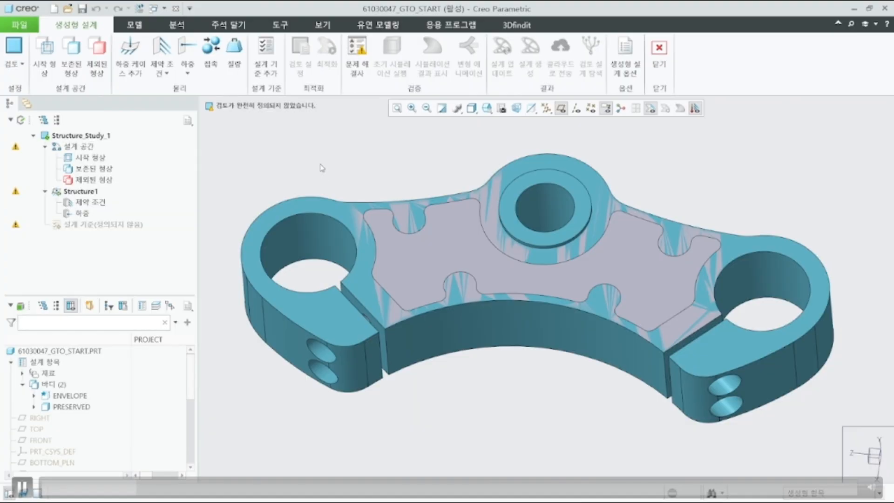
Step: Assign the ENVELOPE body as the starting geometry and the PRESERVED body as the preserved geometry of the design space
{"action": "left_click", "coordinate": [46, 45]}
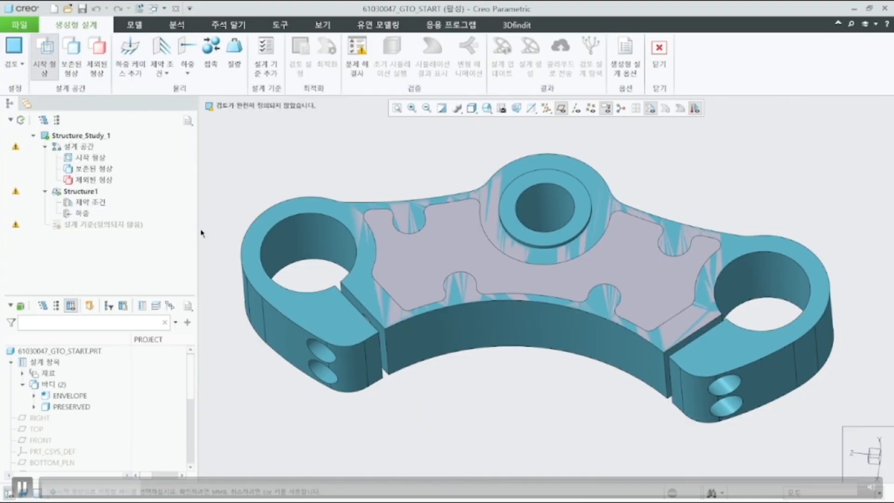
{"action": "left_click", "coordinate": [69, 396]}
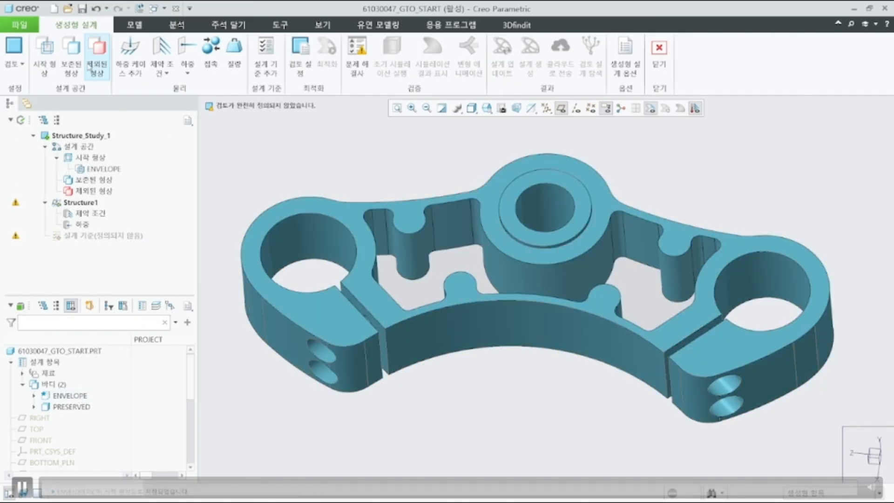
{"action": "left_click", "coordinate": [71, 63]}
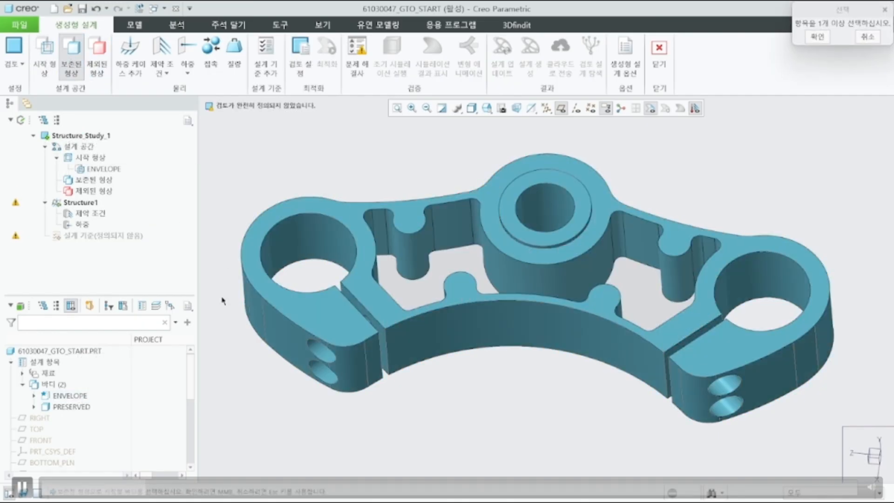
{"action": "left_click", "coordinate": [70, 407]}
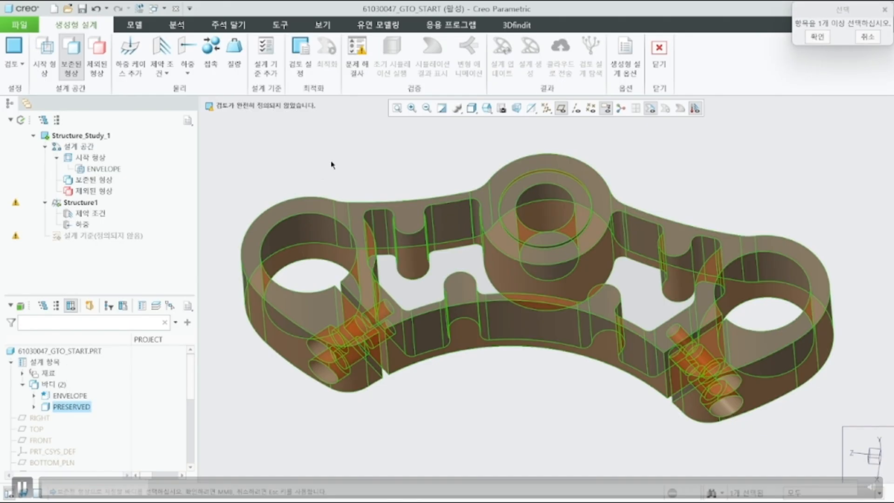
{"action": "middle_click", "coordinate": [335, 162]}
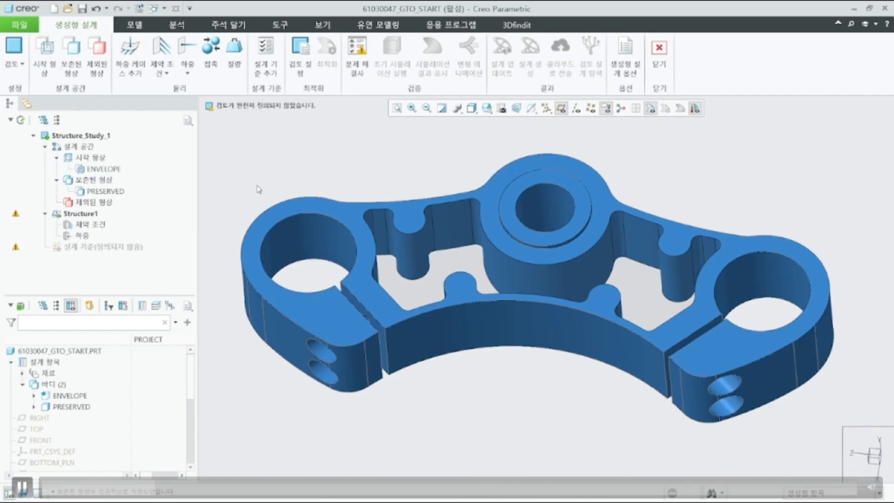
Step: Add a fixed constraint to the inner cylindrical surface of the central steering stem hole
{"action": "left_click", "coordinate": [162, 70]}
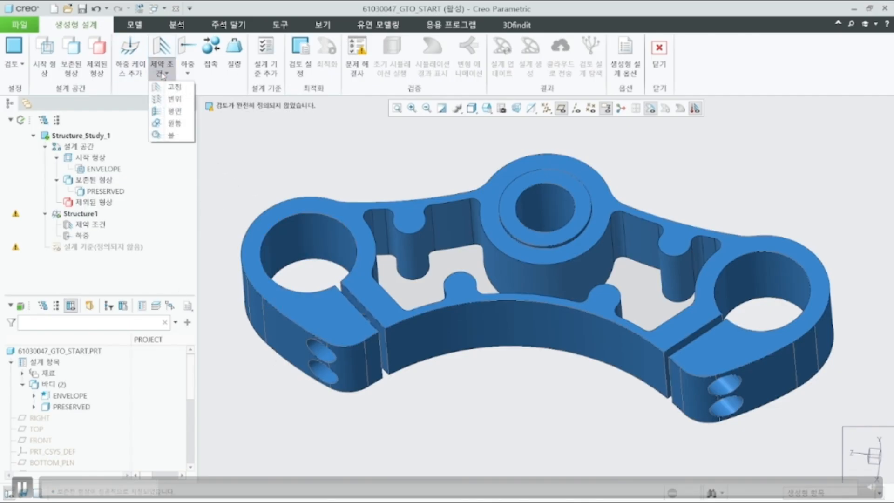
{"action": "left_click", "coordinate": [179, 91]}
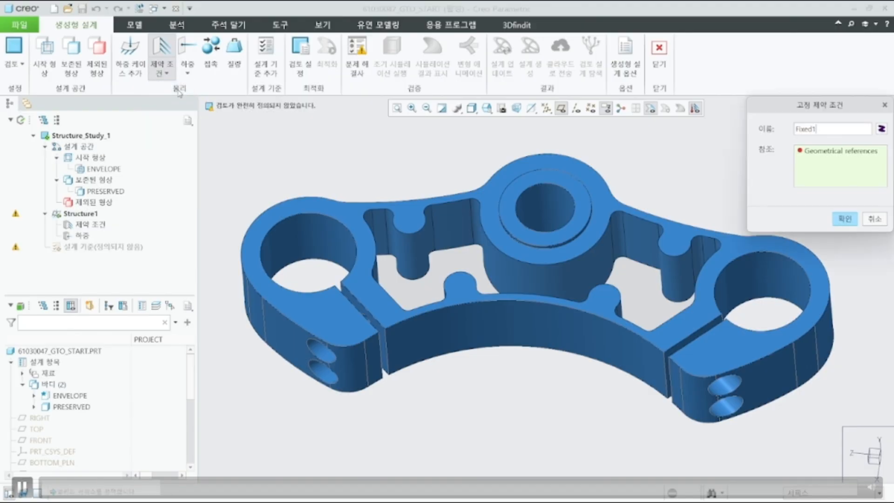
{"action": "left_click", "coordinate": [536, 196]}
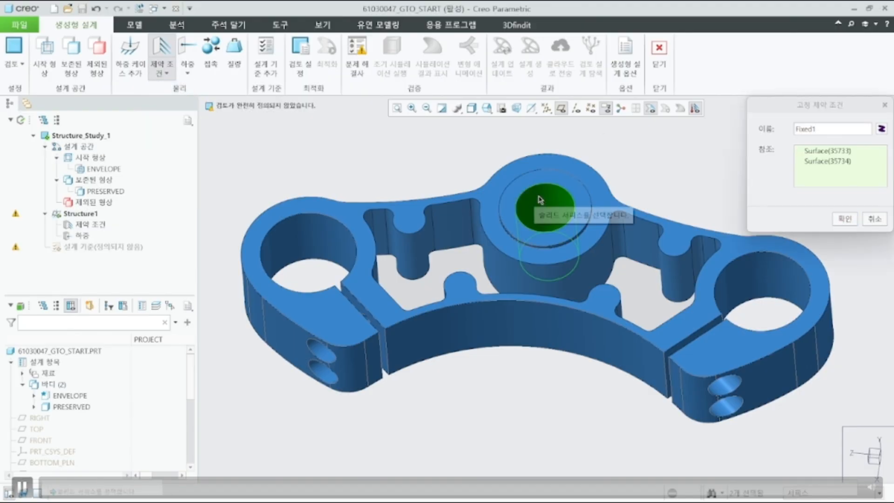
{"action": "left_click", "coordinate": [845, 220]}
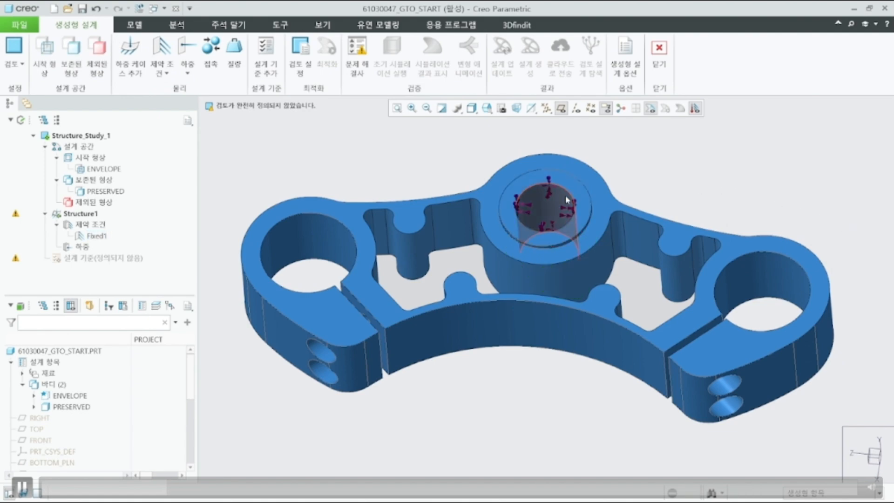
Step: Start a force load and select the inner cylindrical surfaces of both outer fork clamp holes as its references
{"action": "left_click", "coordinate": [188, 72]}
{"action": "left_click", "coordinate": [199, 88]}
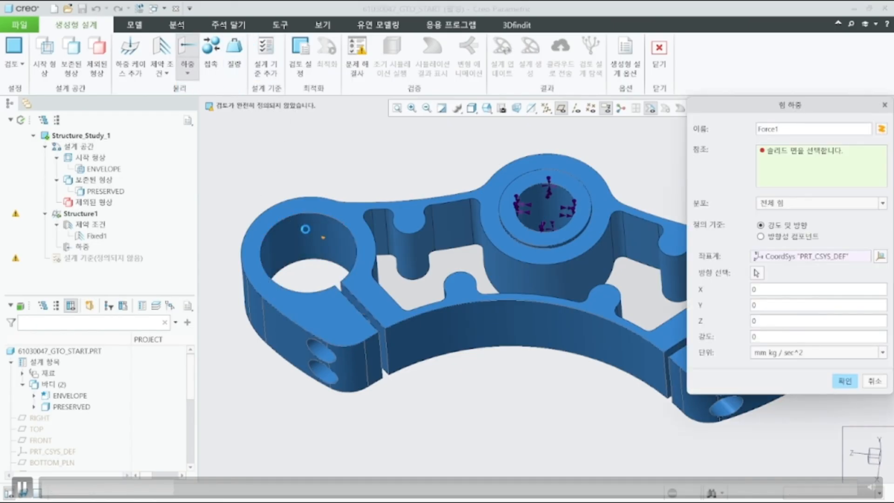
{"action": "left_click", "coordinate": [285, 225]}
{"action": "middle_click_drag", "start_coordinate": [285, 225], "coordinate": [410, 270]}
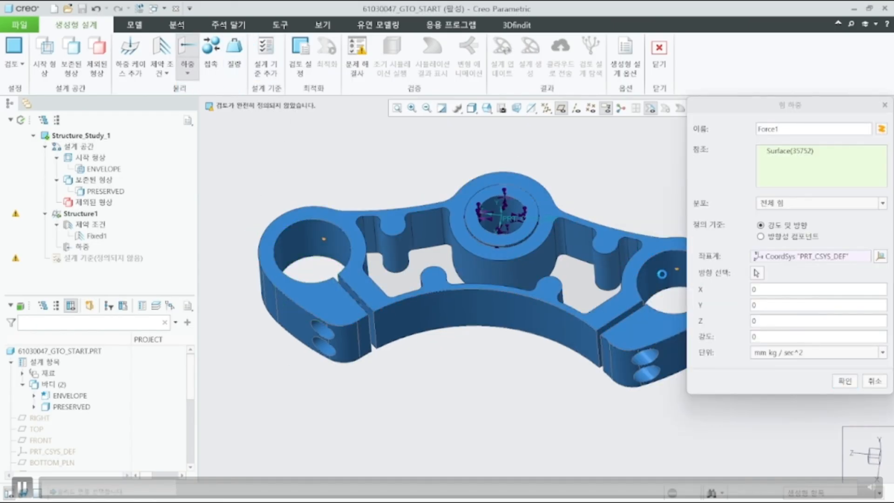
{"action": "left_click", "coordinate": [667, 281], "text": "ctrl"}
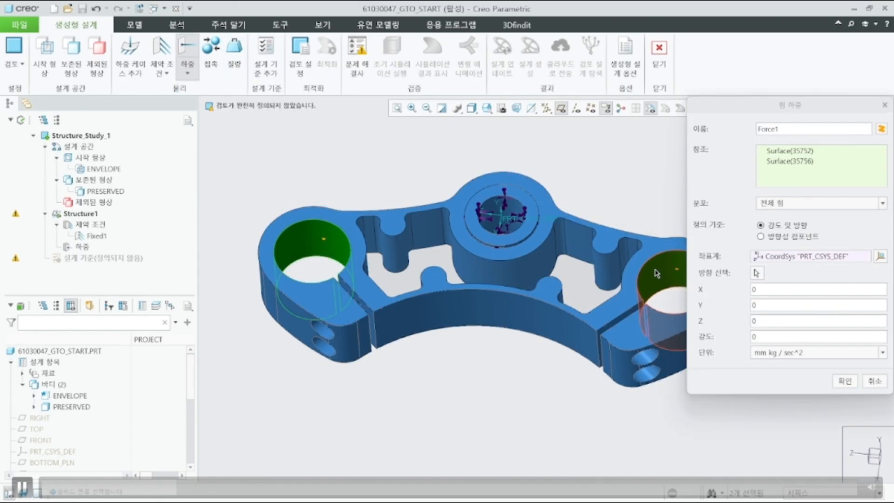
Step: Define the force by directional components with X 5200, Y 3000 and Z 0 in N, and create it
{"action": "left_click", "coordinate": [794, 238]}
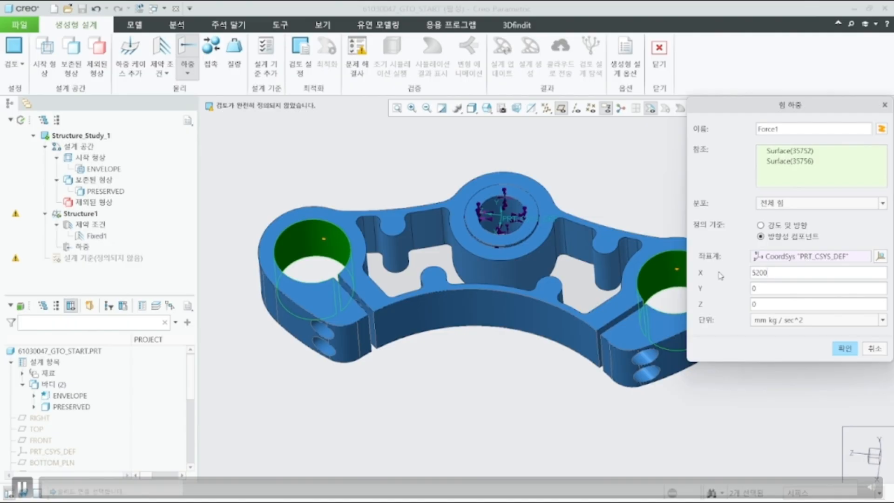
{"action": "double_click", "coordinate": [790, 290]}
{"action": "type", "text": "3000"}
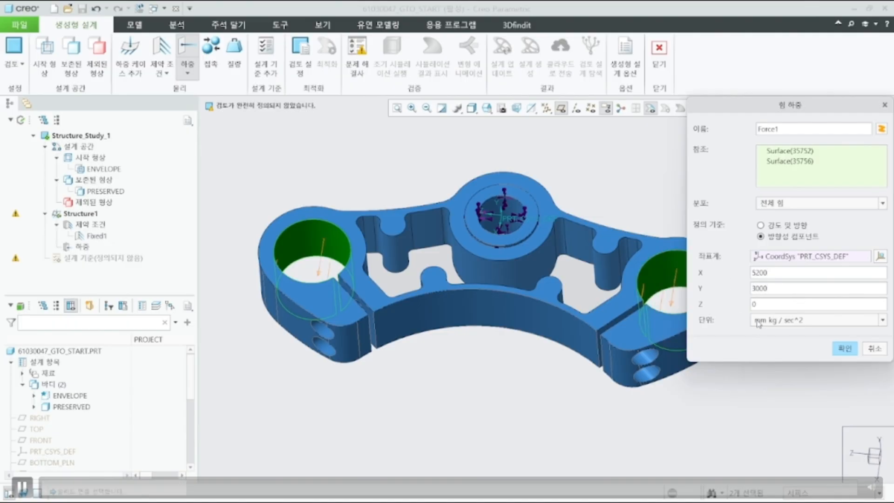
{"action": "left_click", "coordinate": [780, 320]}
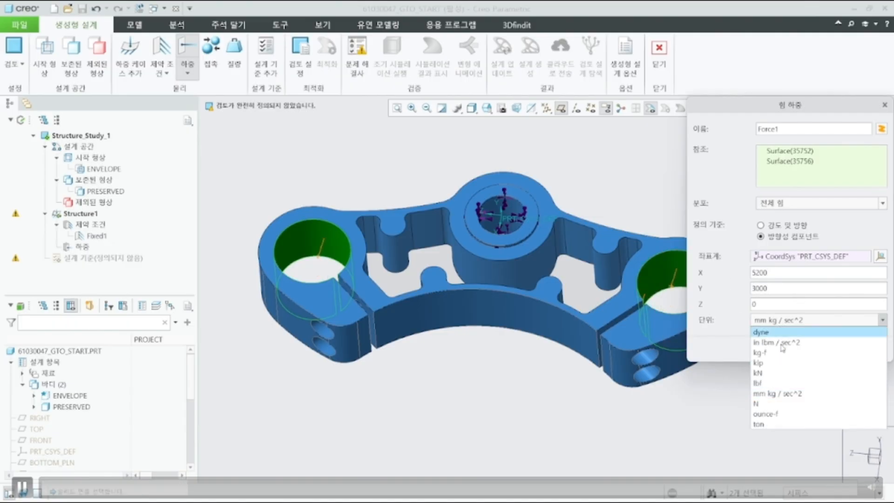
{"action": "left_click", "coordinate": [764, 404]}
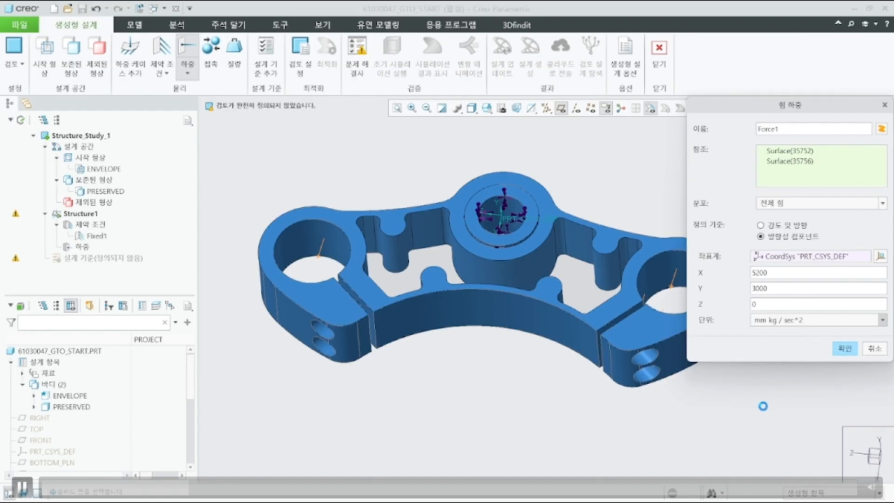
{"action": "left_click", "coordinate": [845, 349]}
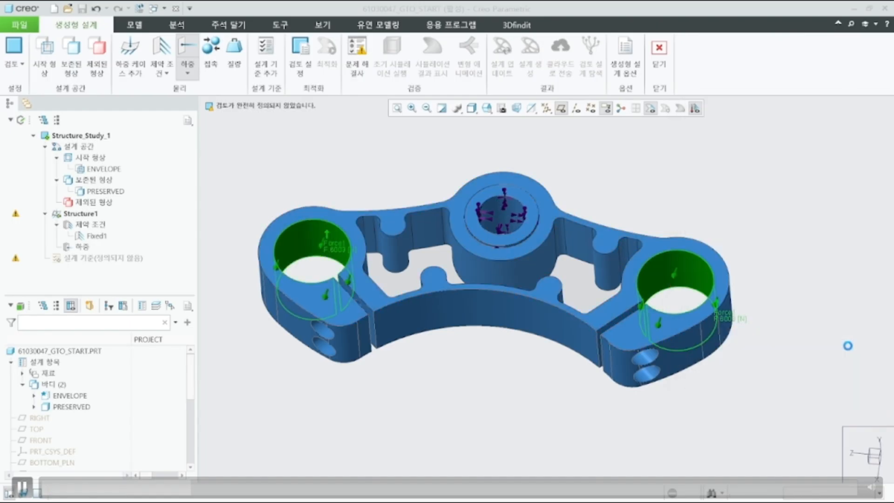
{"action": "left_click", "coordinate": [812, 225]}
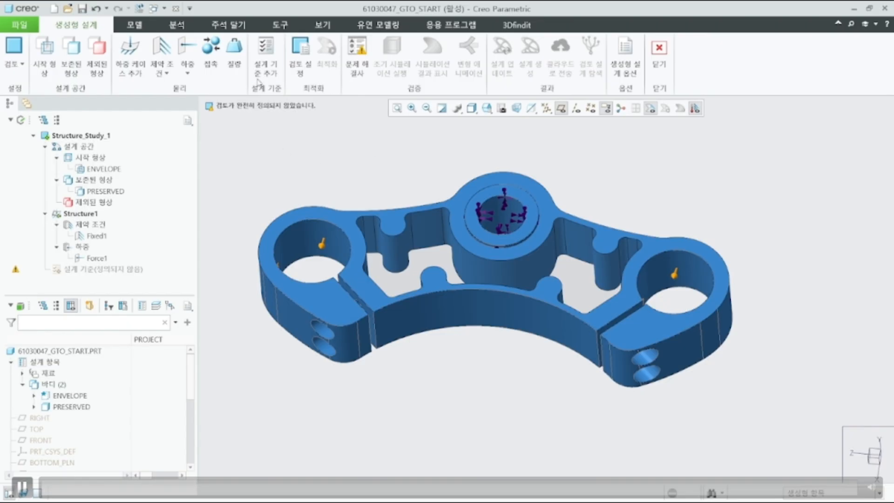
Step: Add design criteria that maximize stiffness with a 67% volume limit and planar symmetry about the FRONT datum plane
{"action": "left_click", "coordinate": [263, 64]}
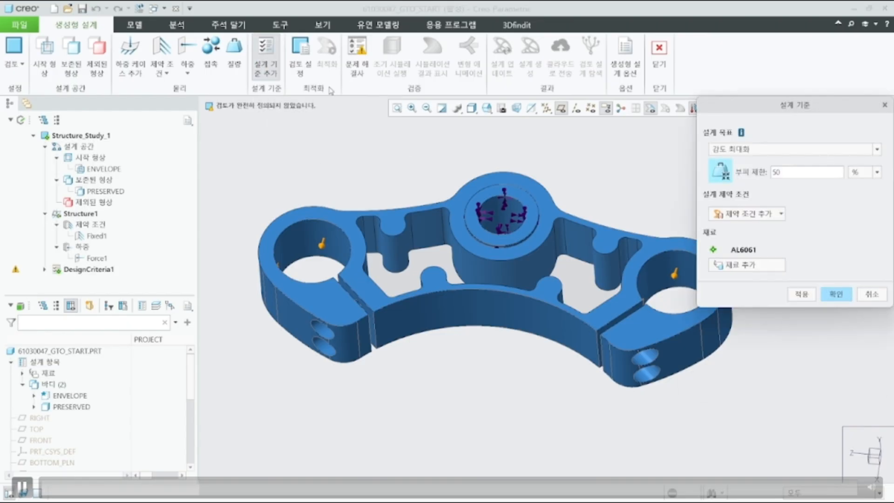
{"action": "left_click", "coordinate": [854, 150]}
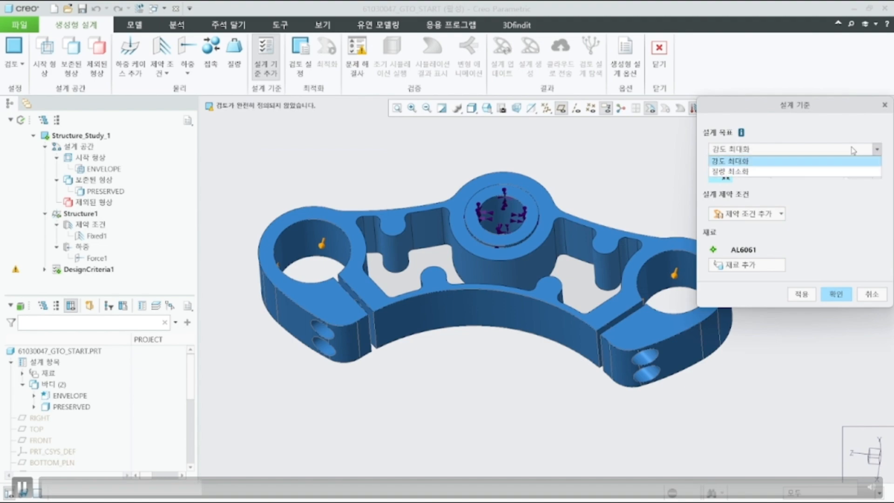
{"action": "left_click", "coordinate": [832, 159]}
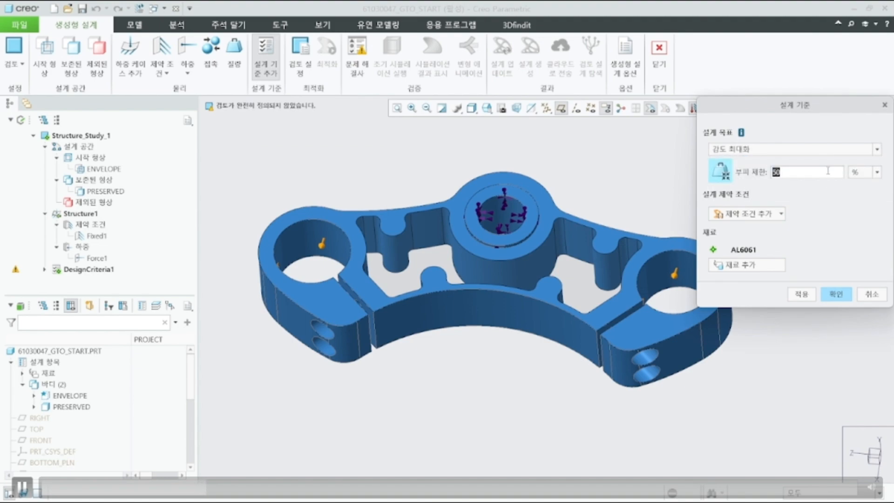
{"action": "type", "text": "67"}
{"action": "left_click", "coordinate": [781, 215]}
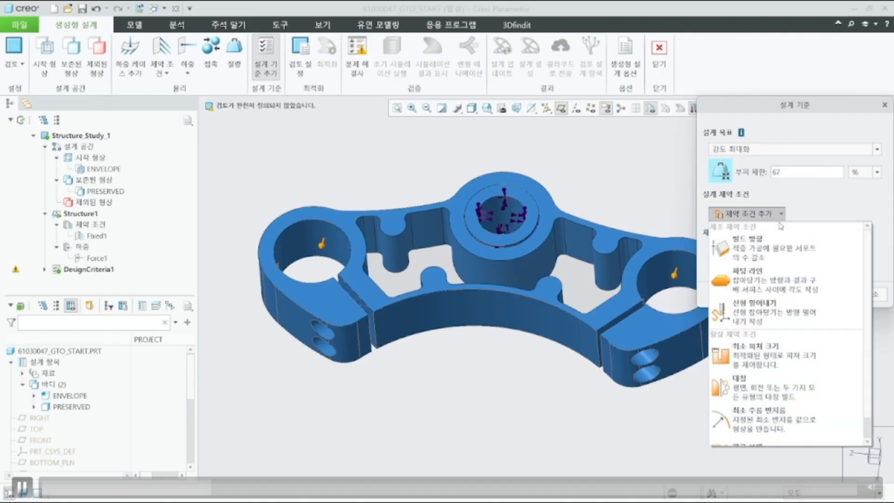
{"action": "left_click", "coordinate": [797, 380]}
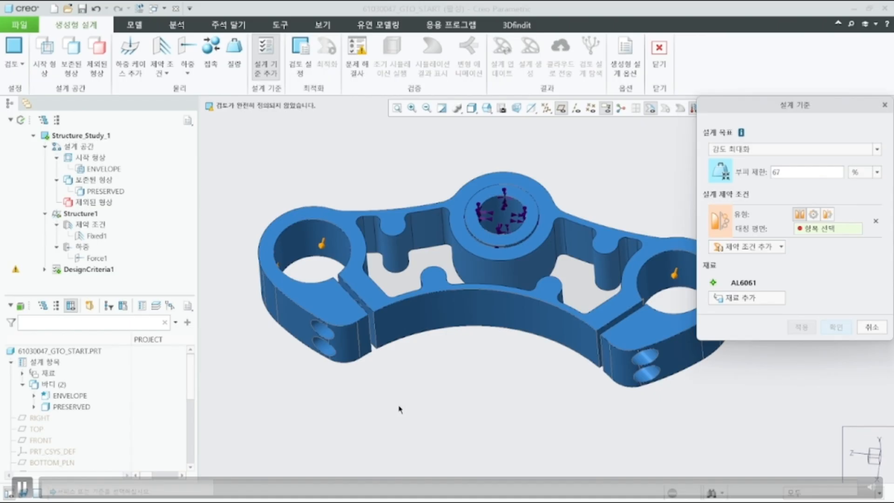
{"action": "left_click", "coordinate": [40, 440]}
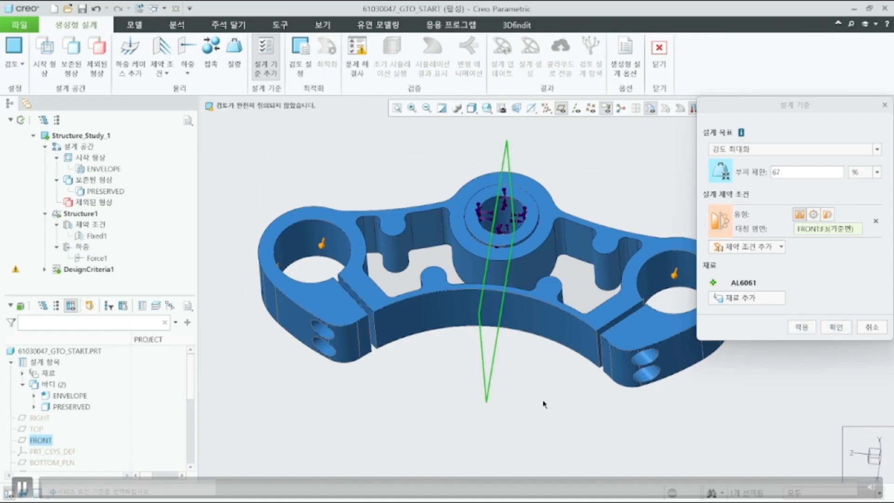
Step: Add Al-Si-Cu_alloy_cast from the Granta non-ferrous metals library, make it the active material and accept the design criteria
{"action": "left_click", "coordinate": [746, 298]}
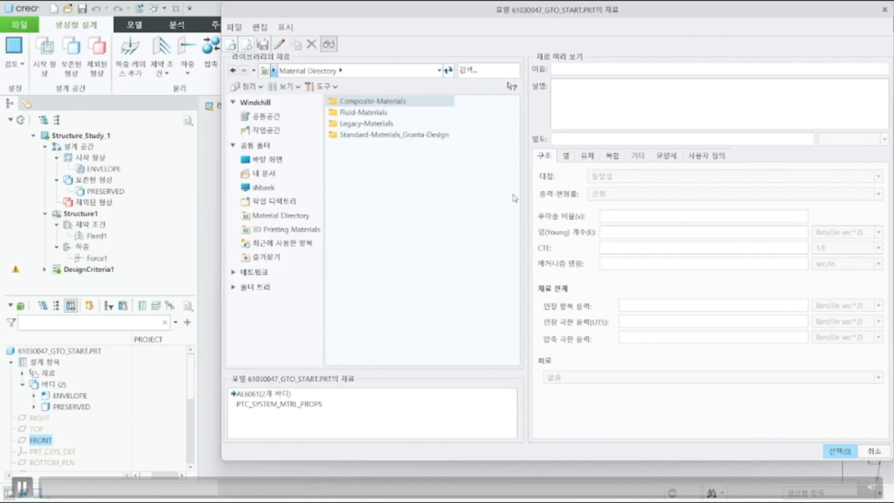
{"action": "double_click", "coordinate": [413, 136]}
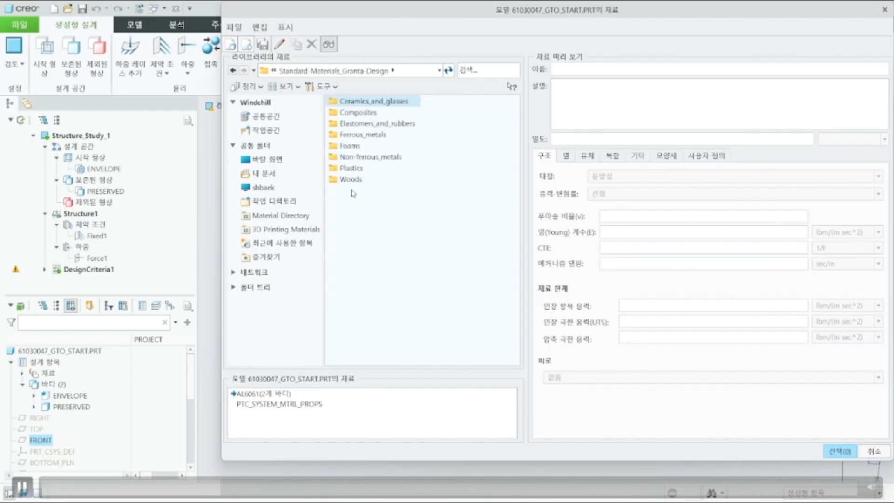
{"action": "double_click", "coordinate": [375, 158]}
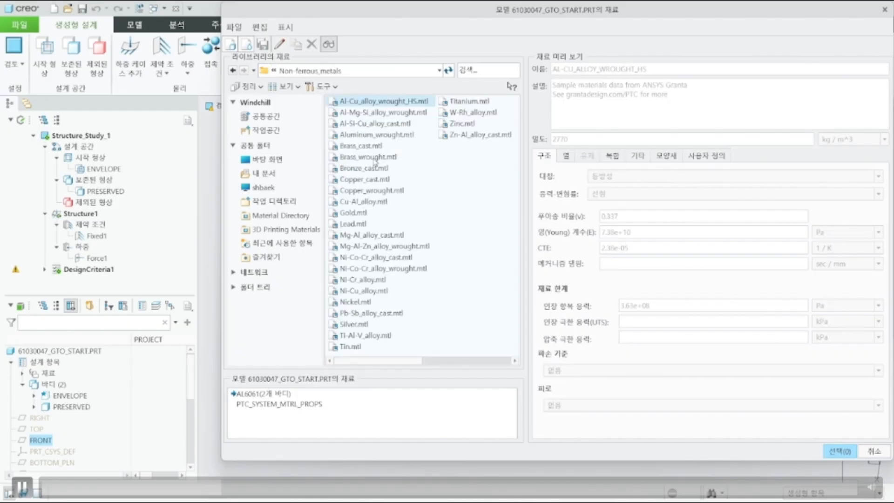
{"action": "left_click", "coordinate": [383, 123]}
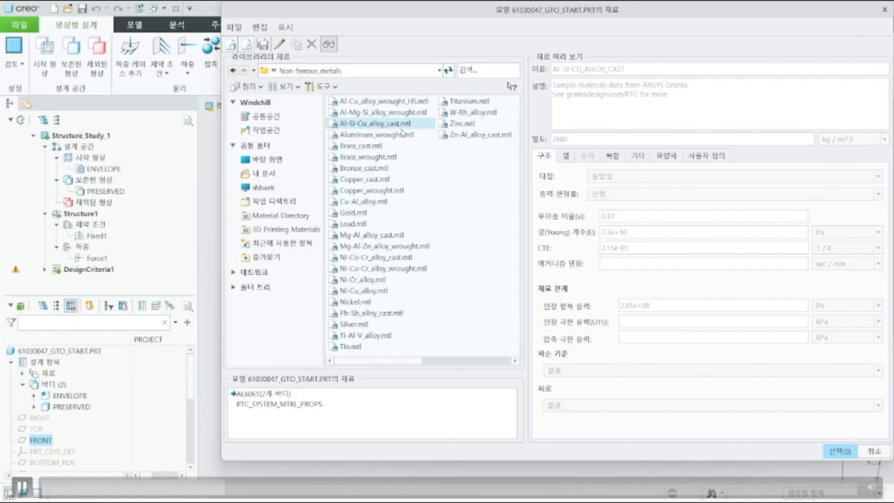
{"action": "double_click", "coordinate": [401, 127]}
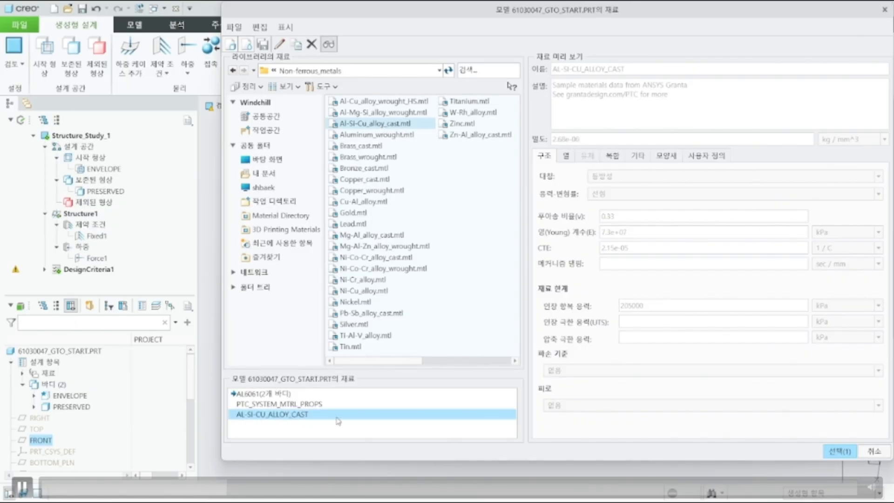
{"action": "left_click", "coordinate": [838, 451]}
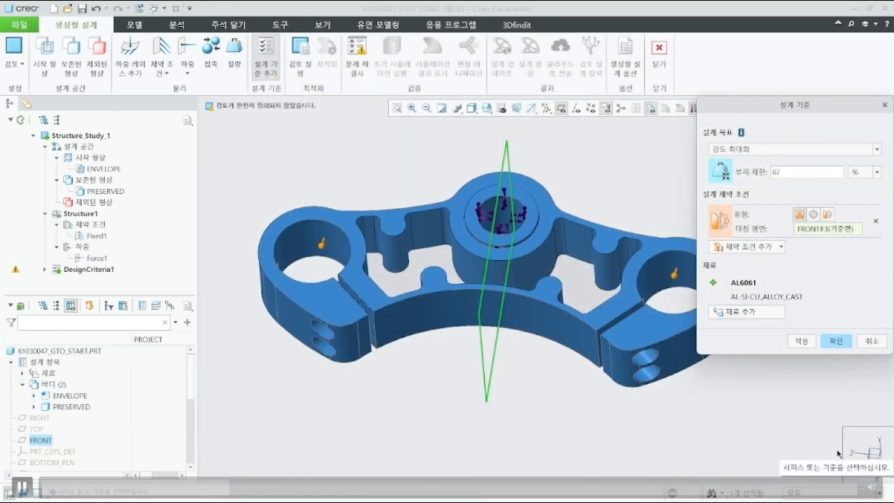
{"action": "left_click", "coordinate": [839, 297]}
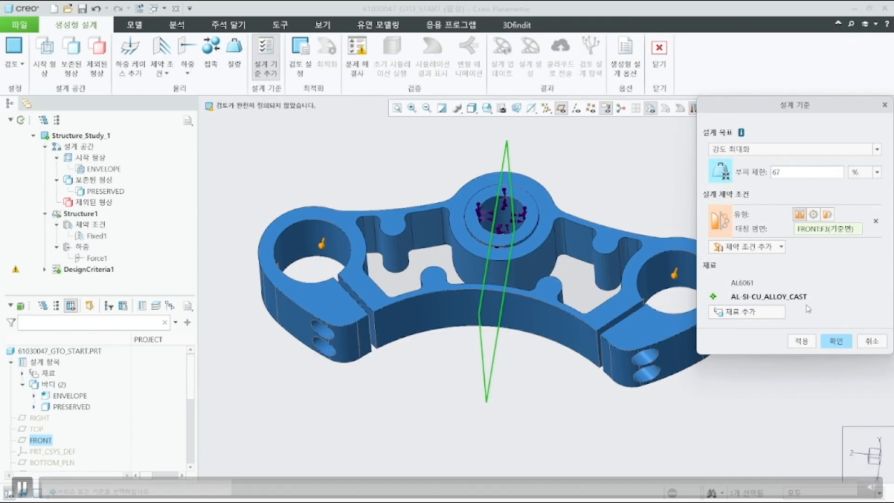
{"action": "left_click", "coordinate": [847, 342]}
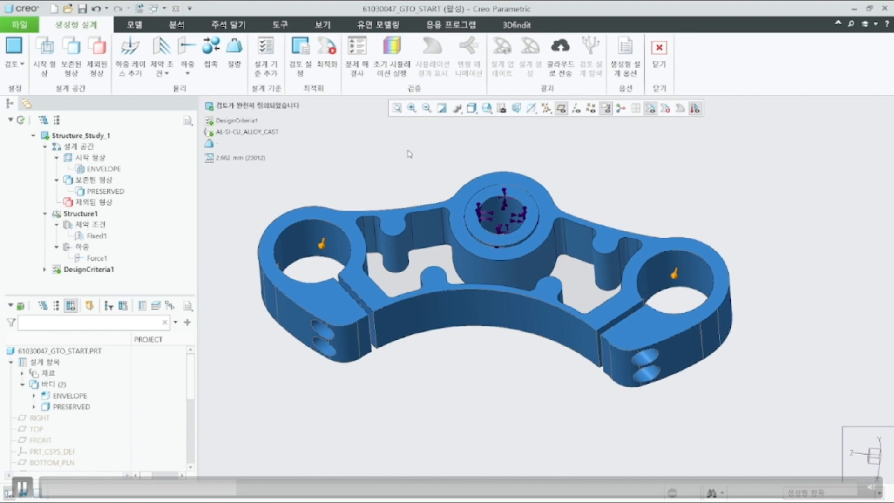
Step: Set the study's minimum element size to 2.925 mm
{"action": "left_click", "coordinate": [308, 68]}
{"action": "double_click", "coordinate": [798, 172]}
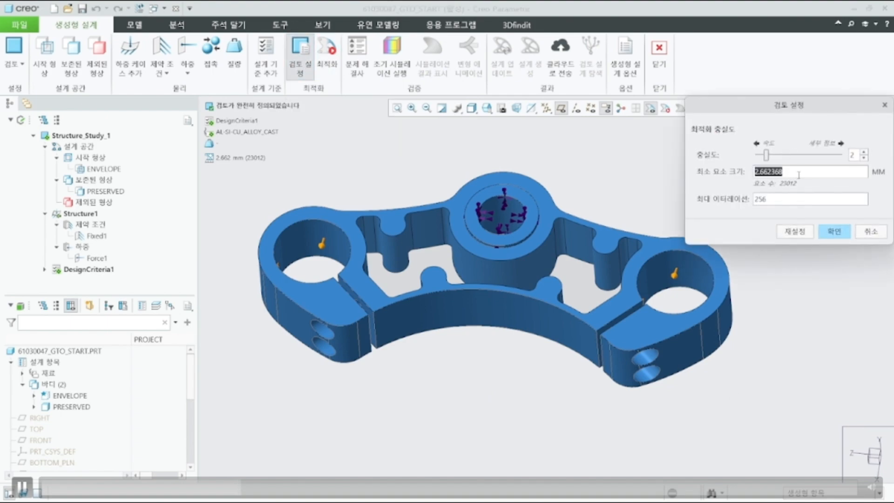
{"action": "type", "text": "2.925"}
{"action": "left_click", "coordinate": [842, 234]}
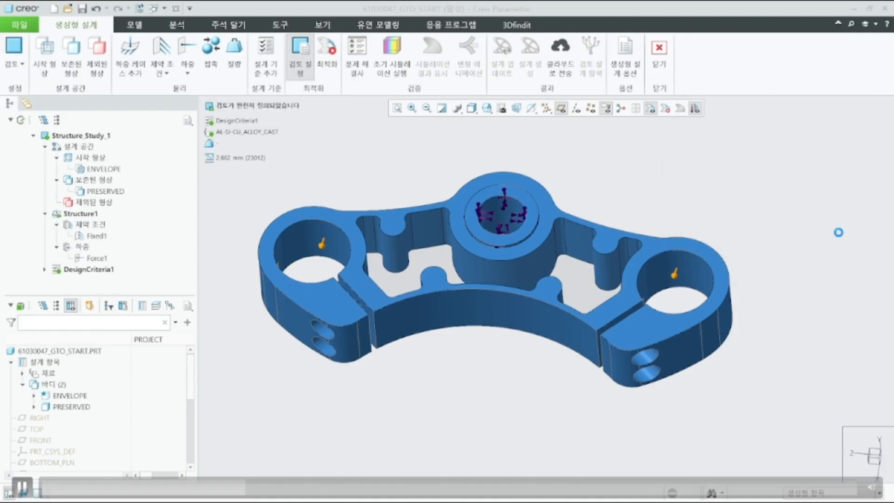
Step: Run the optimization and watch the generated shape in the saved 03_RUN_GTO orientation
{"action": "left_click", "coordinate": [328, 55]}
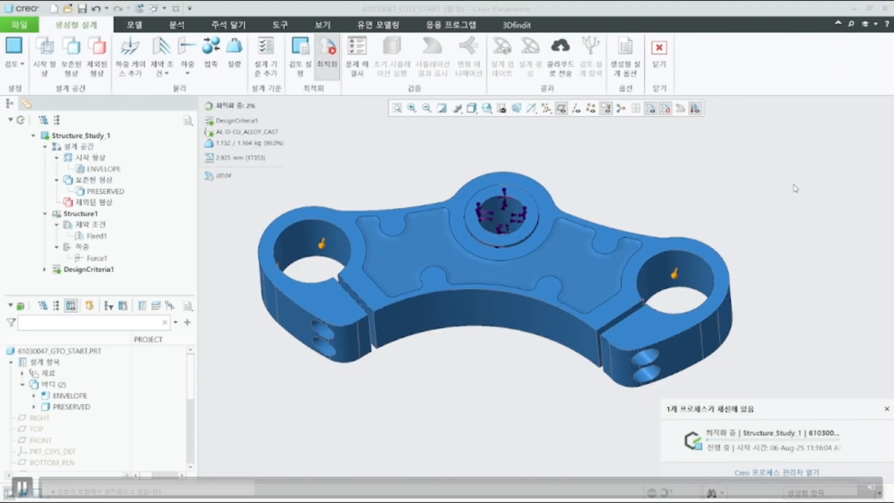
{"action": "left_click", "coordinate": [486, 108]}
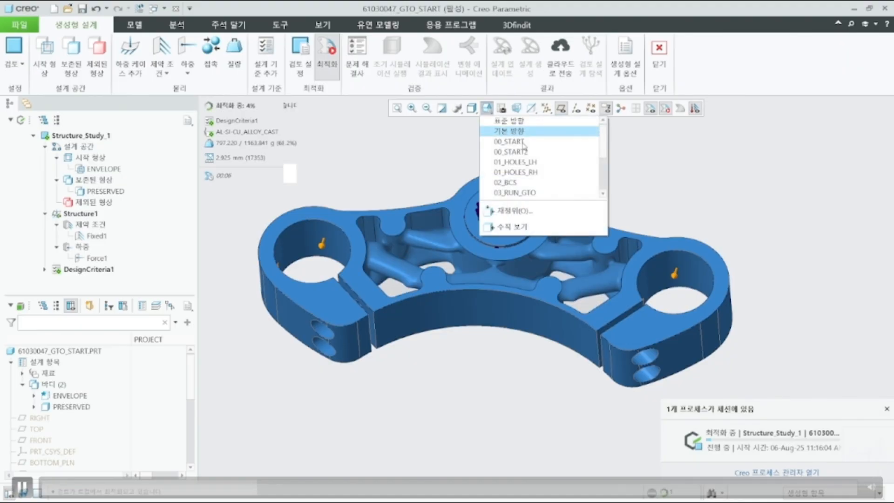
{"action": "left_click", "coordinate": [531, 192]}
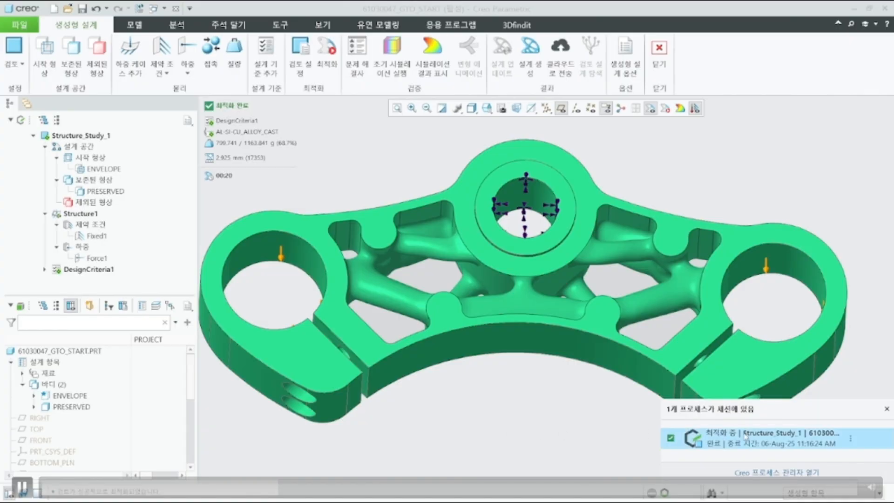
{"action": "left_click", "coordinate": [564, 438]}
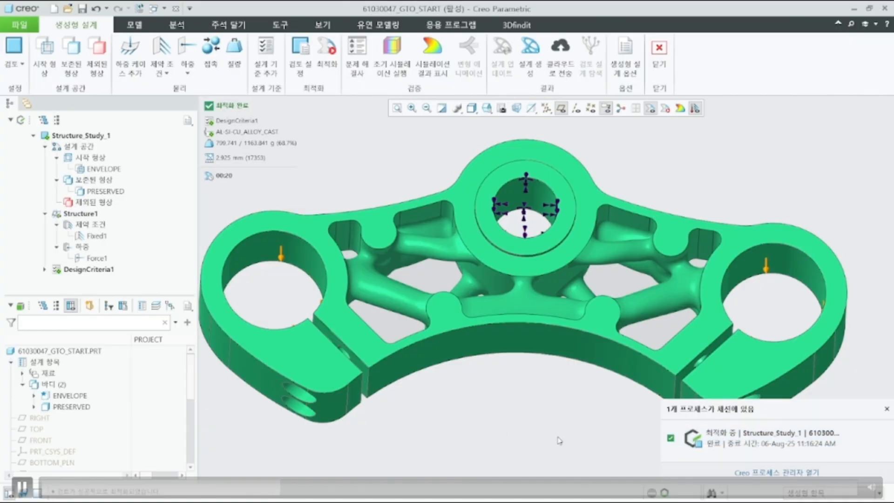
Step: Display the von Mises stress results on the optimized yoke and view them in the saved 04_STRESS orientation
{"action": "left_click", "coordinate": [432, 60]}
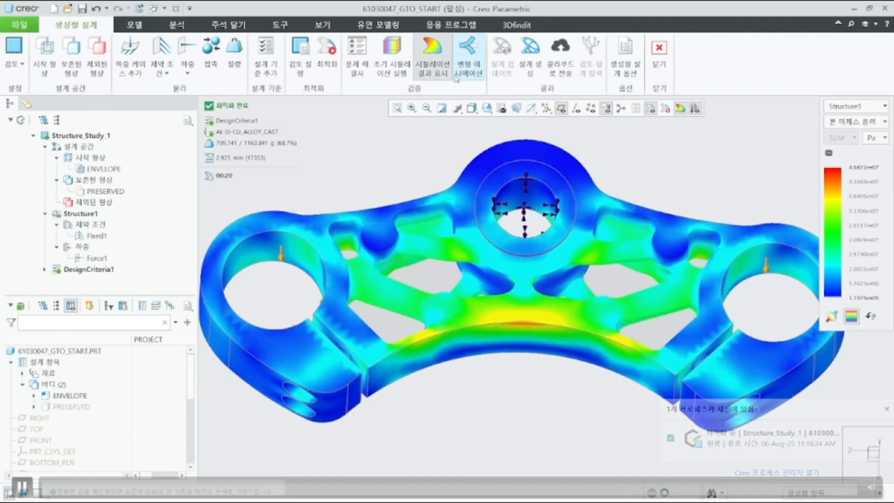
{"action": "left_click", "coordinate": [487, 111]}
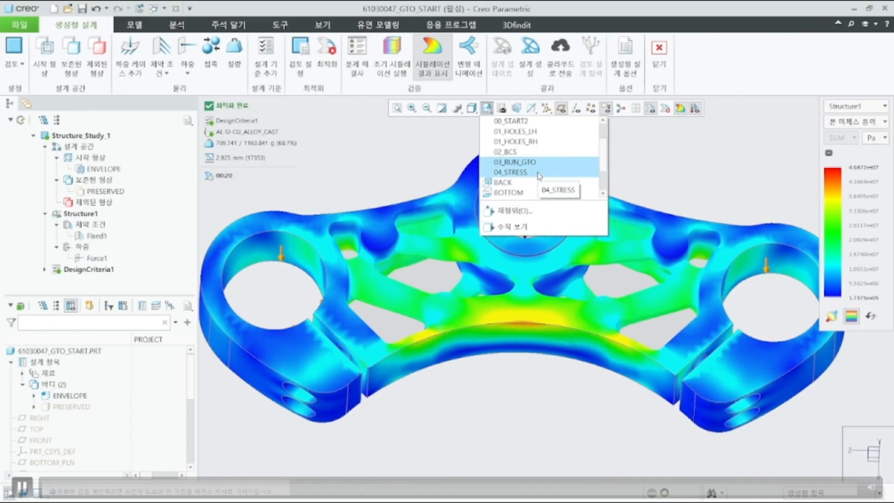
{"action": "left_click", "coordinate": [540, 192]}
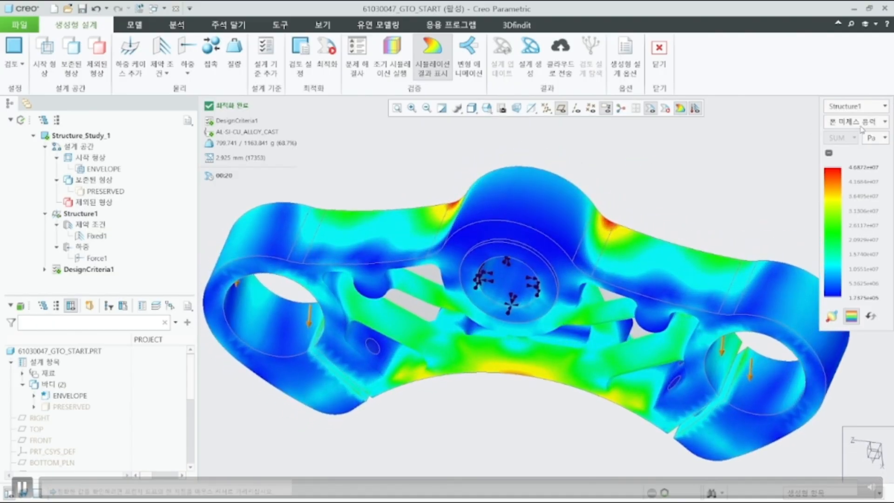
Step: Show the stress results in MPa and mark the maximum and minimum stress locations on the yoke
{"action": "left_click", "coordinate": [877, 139]}
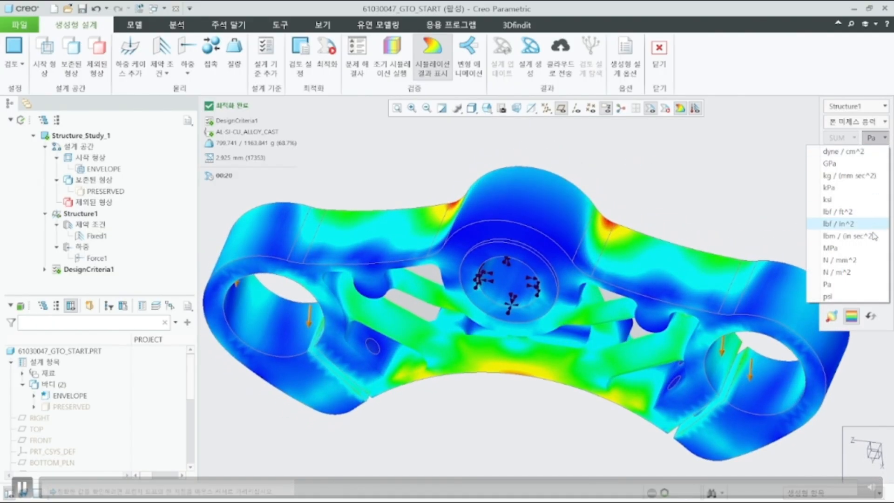
{"action": "left_click", "coordinate": [859, 252]}
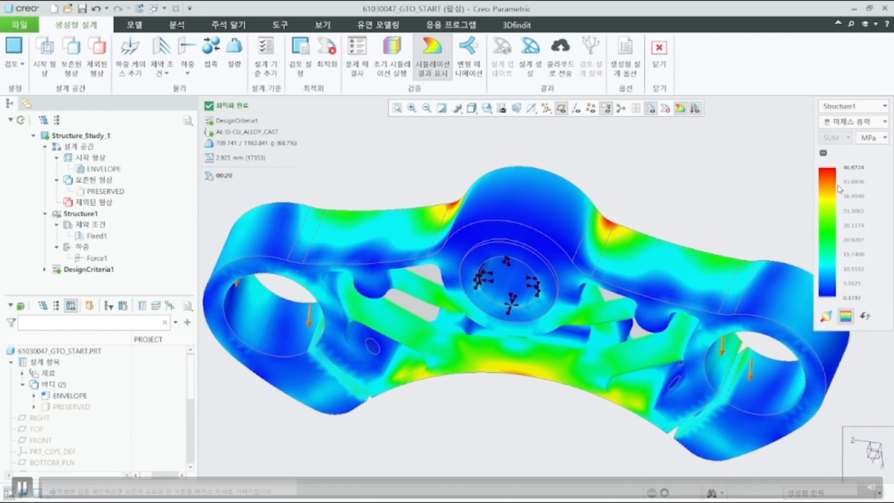
{"action": "left_click", "coordinate": [827, 322]}
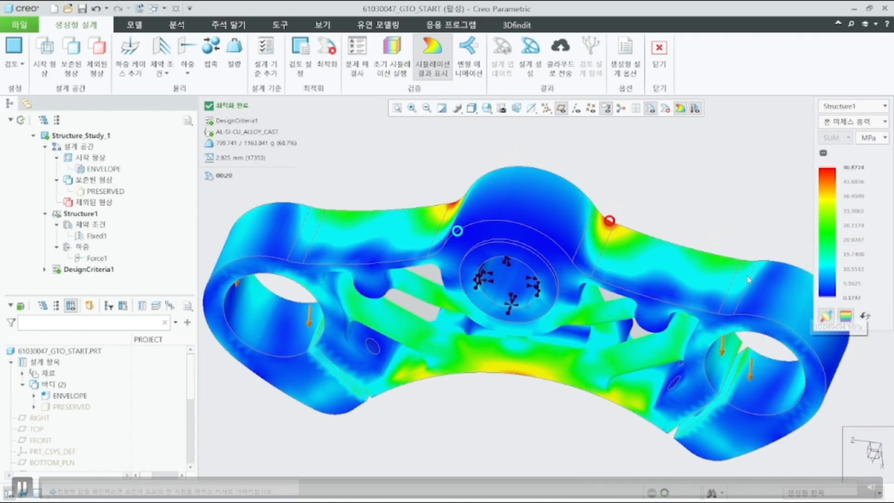
Step: Switch the yoke's results from von Mises stress to displacement and check the maximum and minimum displacement locations
{"action": "mouse_move", "coordinate": [614, 219]}
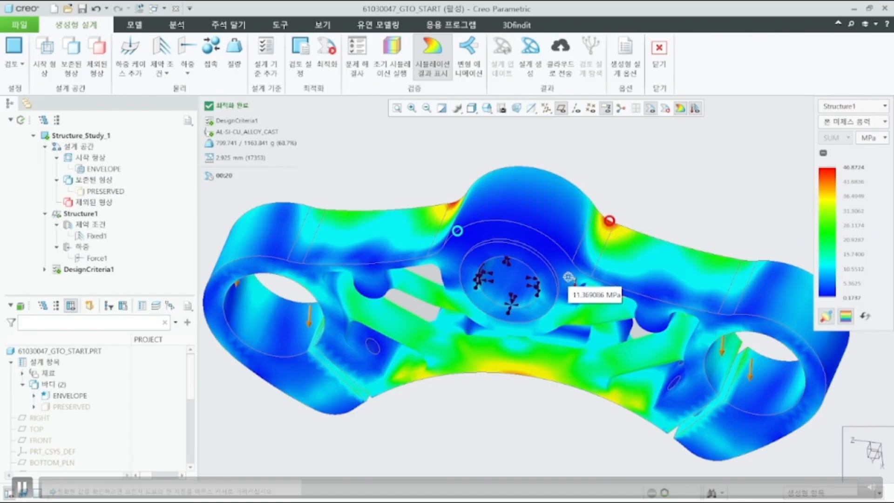
{"action": "left_click", "coordinate": [827, 319]}
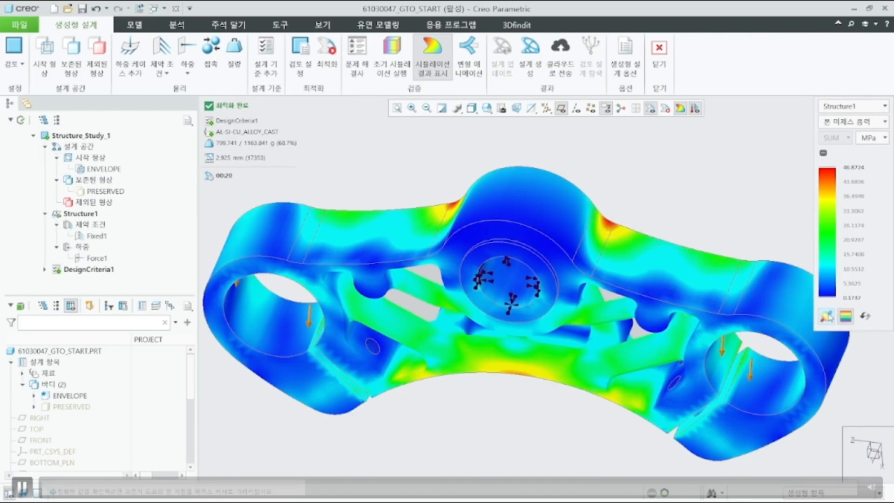
{"action": "left_click", "coordinate": [870, 125]}
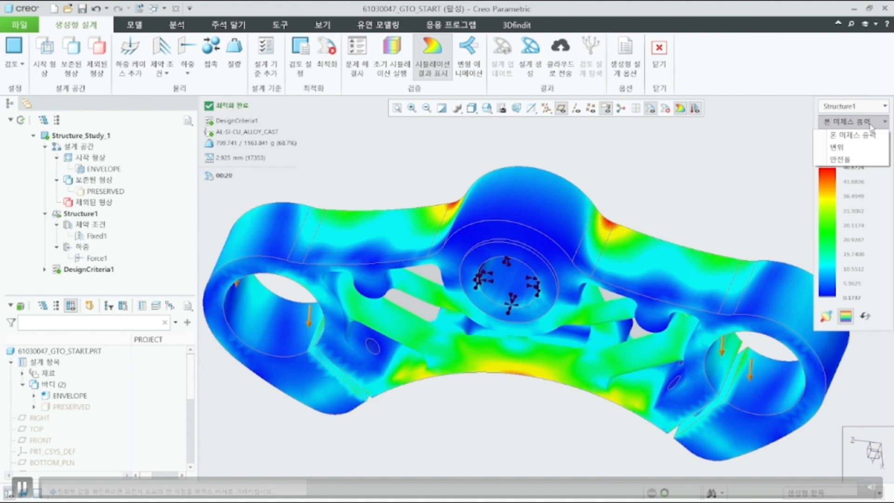
{"action": "left_click", "coordinate": [861, 148]}
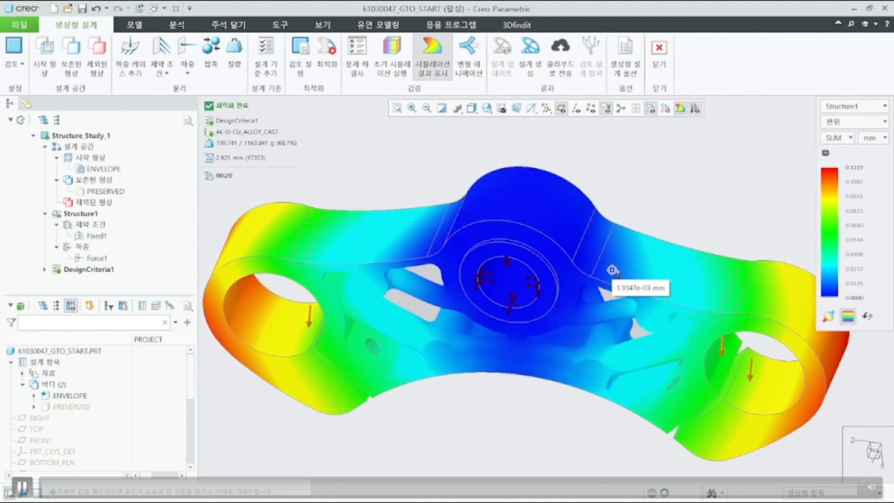
{"action": "left_click", "coordinate": [828, 319]}
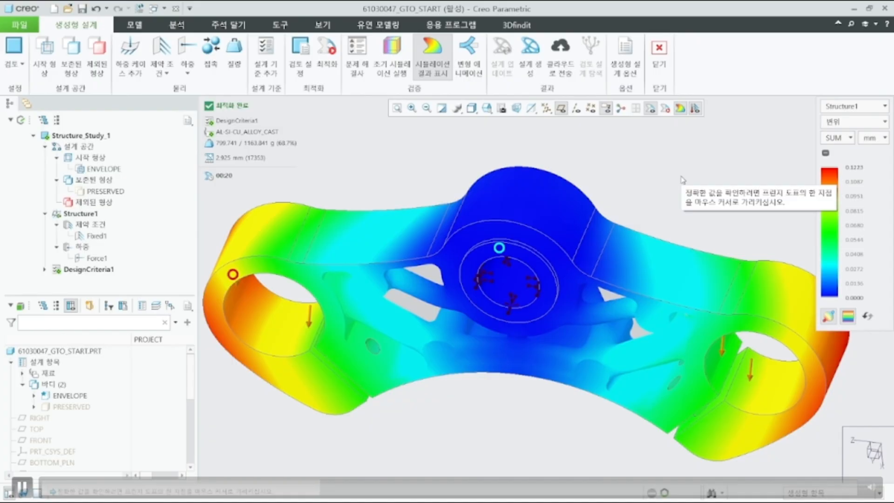
{"action": "left_click", "coordinate": [825, 318]}
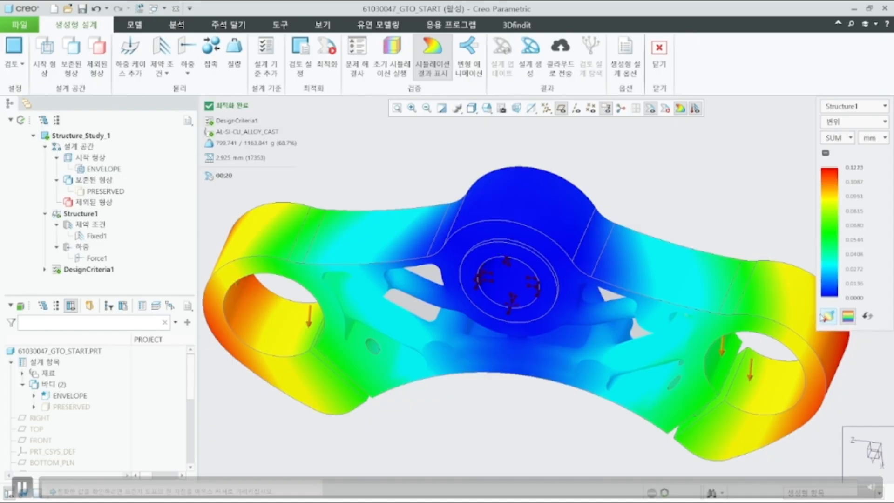
Step: Play the deformation animation of the yoke at speed 5 and scale 5, and close the animation settings
{"action": "left_click", "coordinate": [475, 65]}
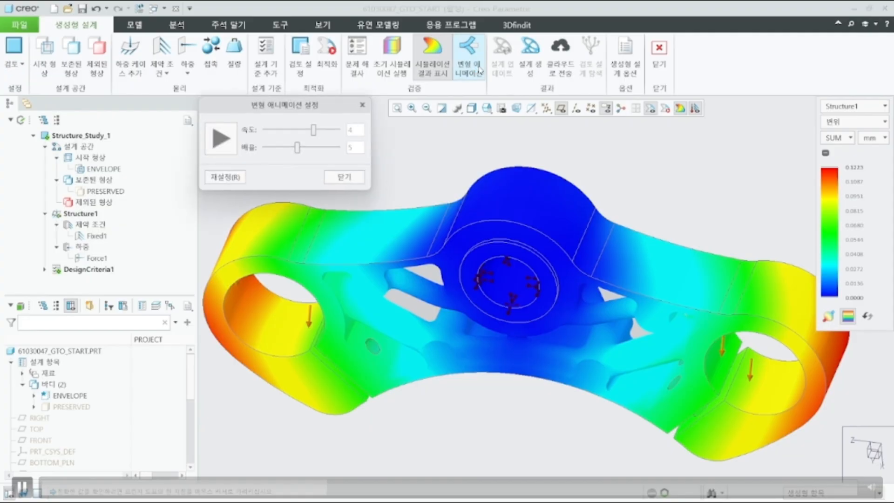
{"action": "left_click_drag", "start_coordinate": [314, 130], "coordinate": [331, 136]}
{"action": "left_click", "coordinate": [223, 146]}
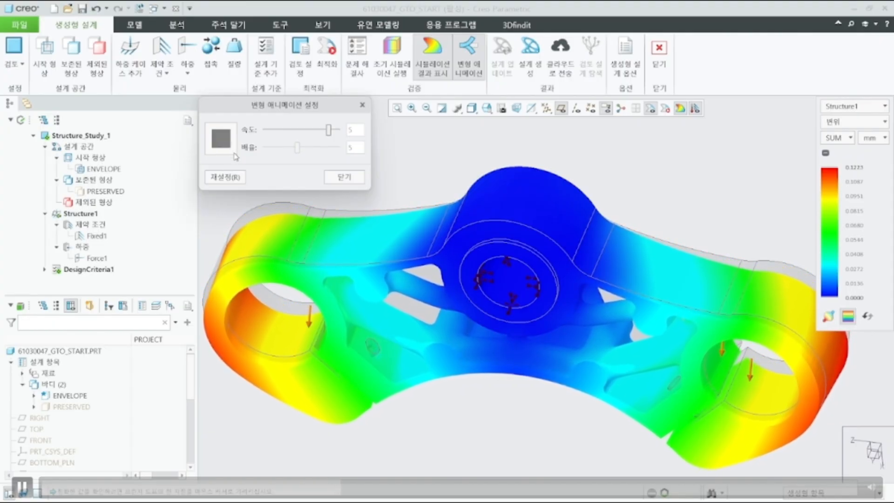
{"action": "left_click", "coordinate": [345, 180]}
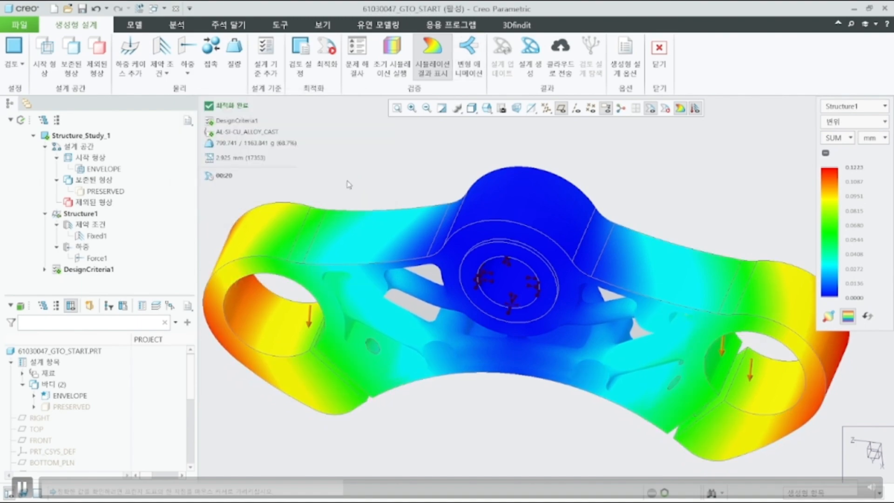
Step: Turn off the simulation results display and view the optimized yoke in the saved 00_START orientation
{"action": "left_click", "coordinate": [431, 65]}
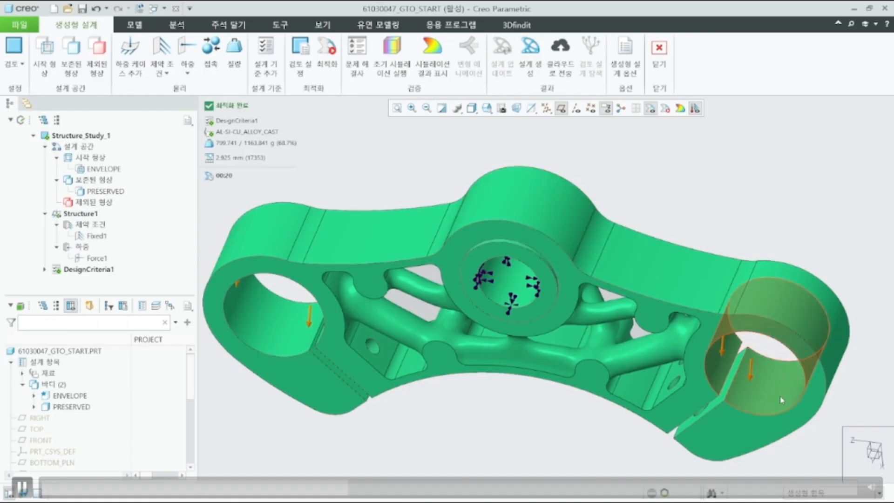
{"action": "left_click", "coordinate": [477, 111]}
{"action": "left_click", "coordinate": [487, 108]}
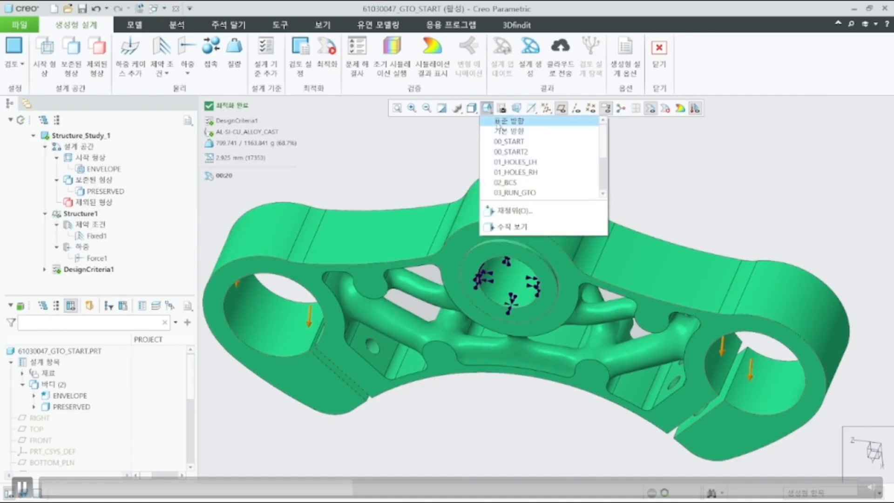
{"action": "left_click", "coordinate": [513, 141]}
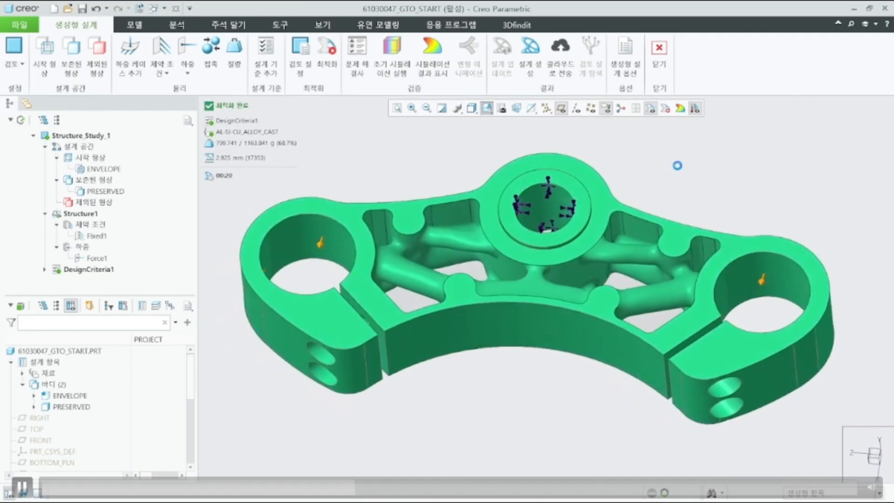
Step: Set the design output to a new part with reconstructed geometry
{"action": "left_click", "coordinate": [530, 51]}
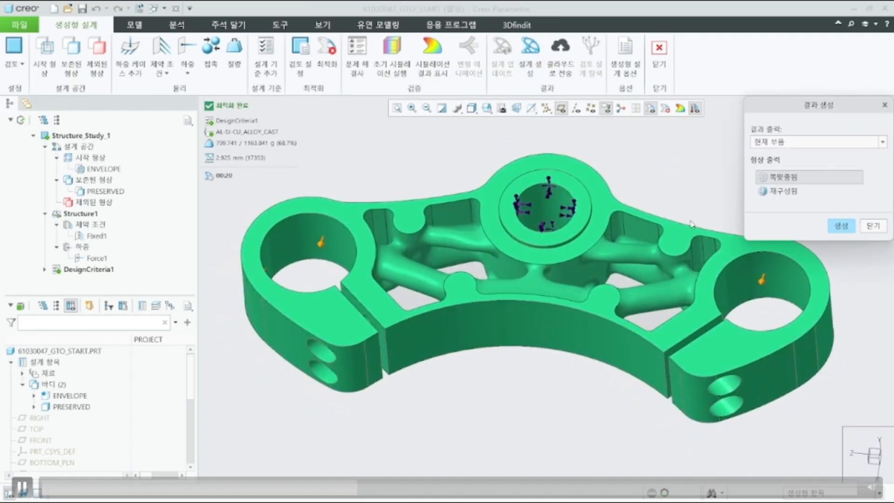
{"action": "left_click", "coordinate": [884, 142]}
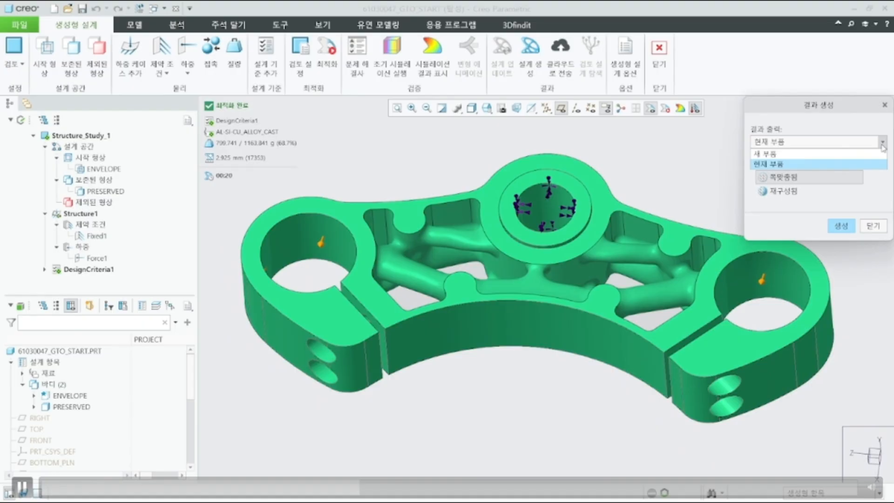
{"action": "left_click", "coordinate": [858, 157]}
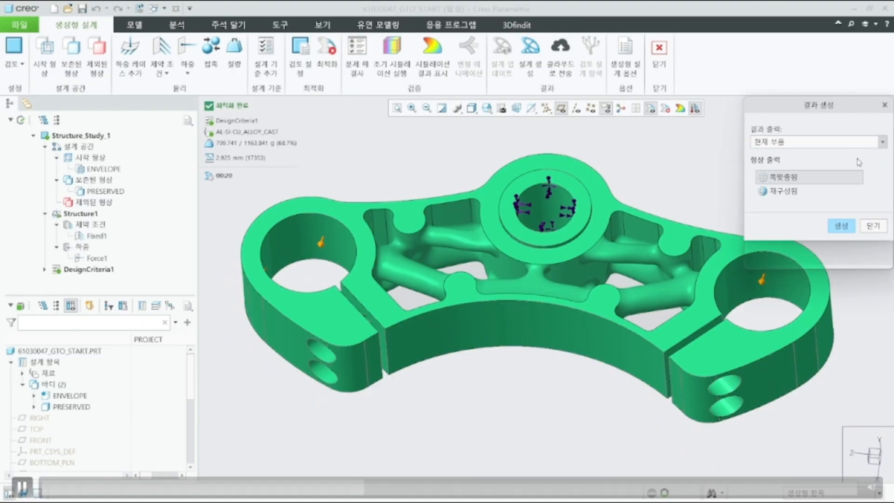
{"action": "left_click", "coordinate": [783, 191]}
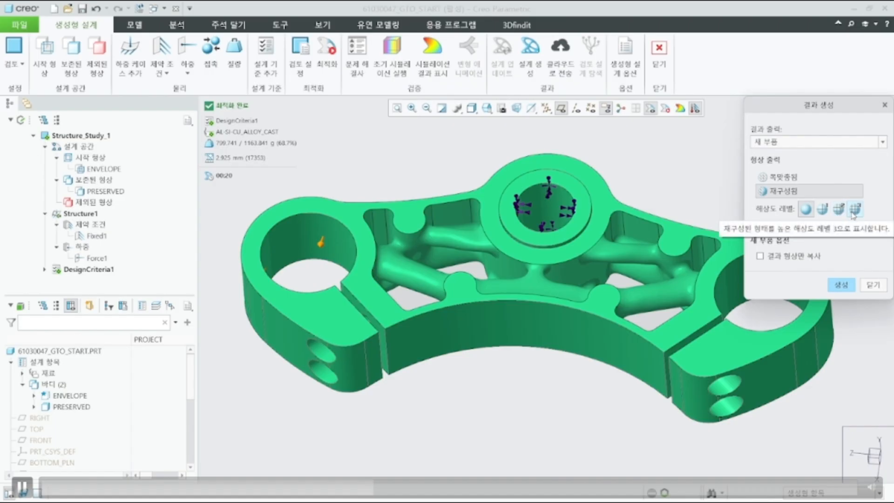
Step: Generate the reconstructed part under the file name addtive_model, accepting the duplicate file name
{"action": "left_click", "coordinate": [841, 285]}
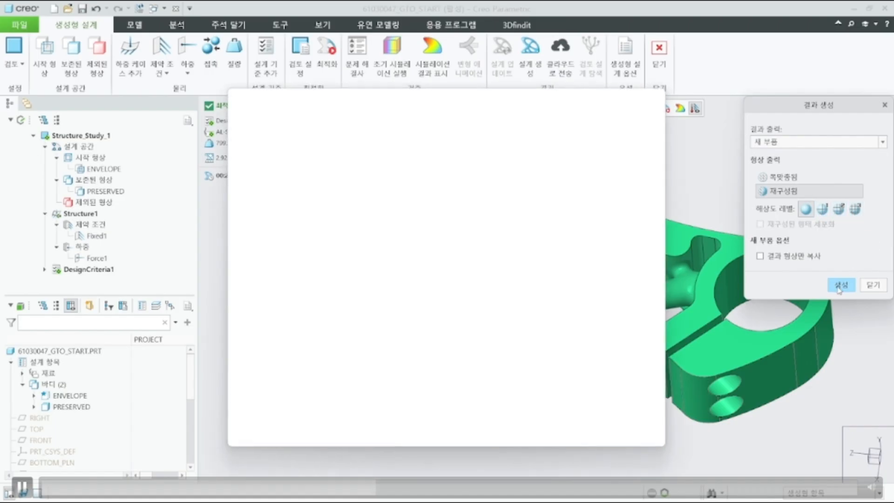
{"action": "left_click_drag", "start_coordinate": [325, 407], "coordinate": [273, 406]}
{"action": "type", "text": "addtive_model"}
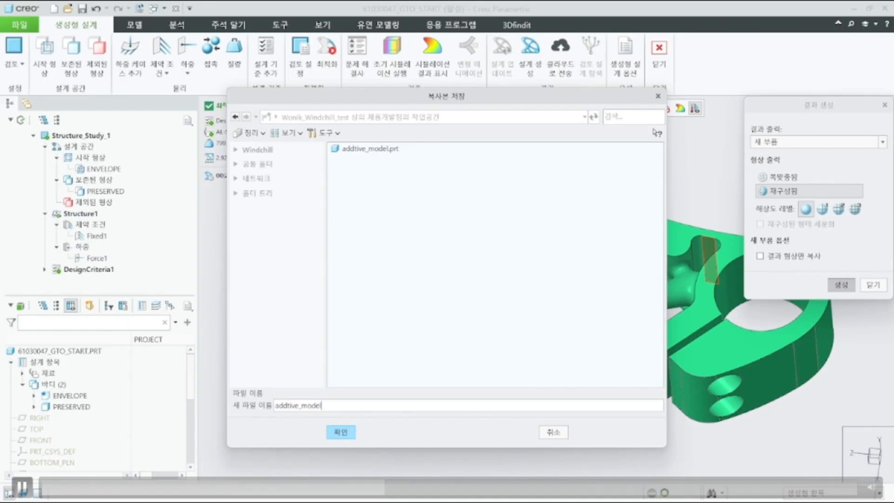
{"action": "key", "text": "Return"}
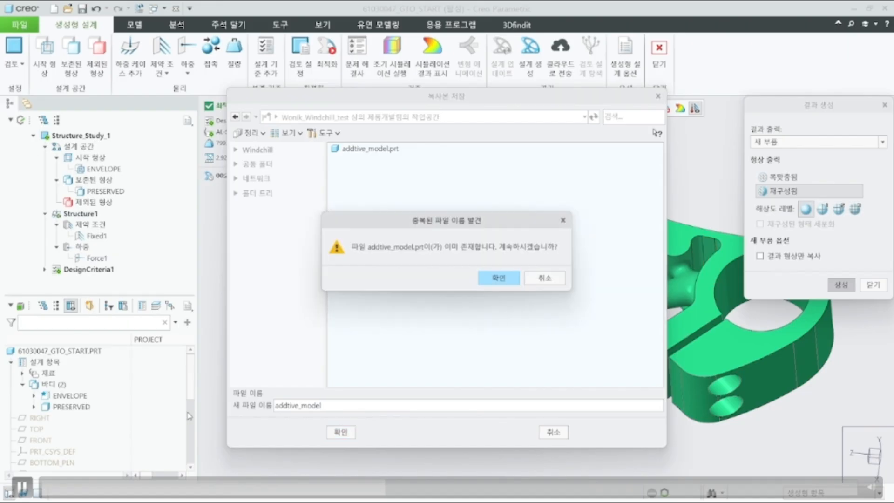
{"action": "left_click", "coordinate": [514, 282]}
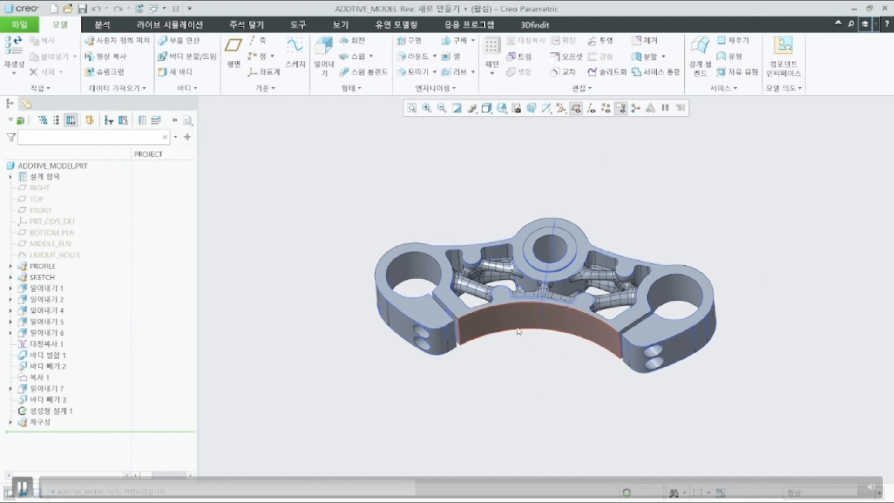
Step: Open the generative design feature of the new part for editing to review its study, and close it
{"action": "left_click", "coordinate": [59, 411]}
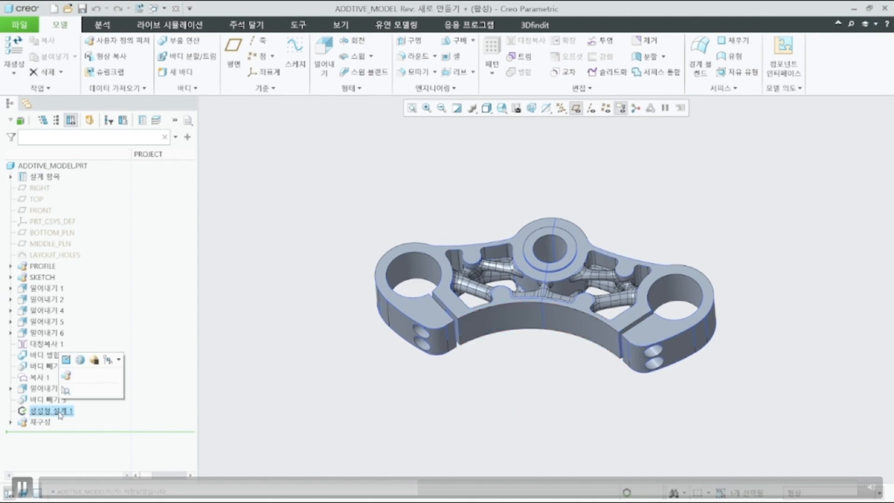
{"action": "left_click", "coordinate": [67, 360]}
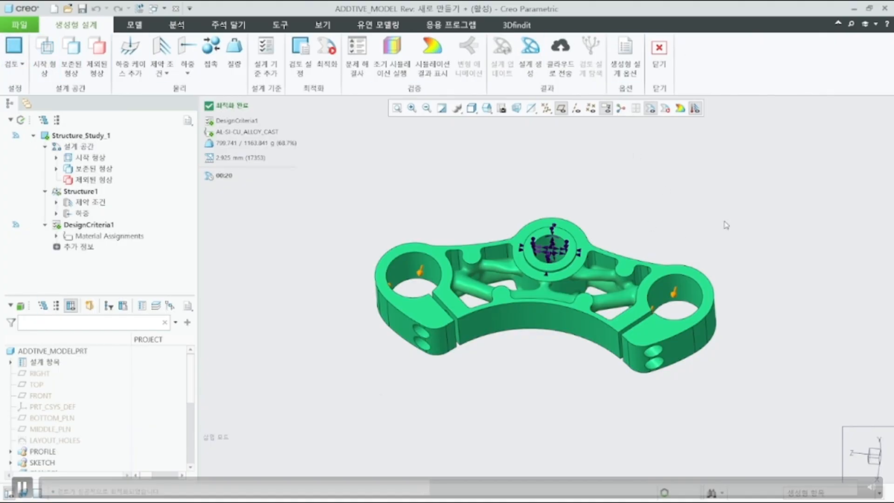
{"action": "left_click", "coordinate": [661, 57]}
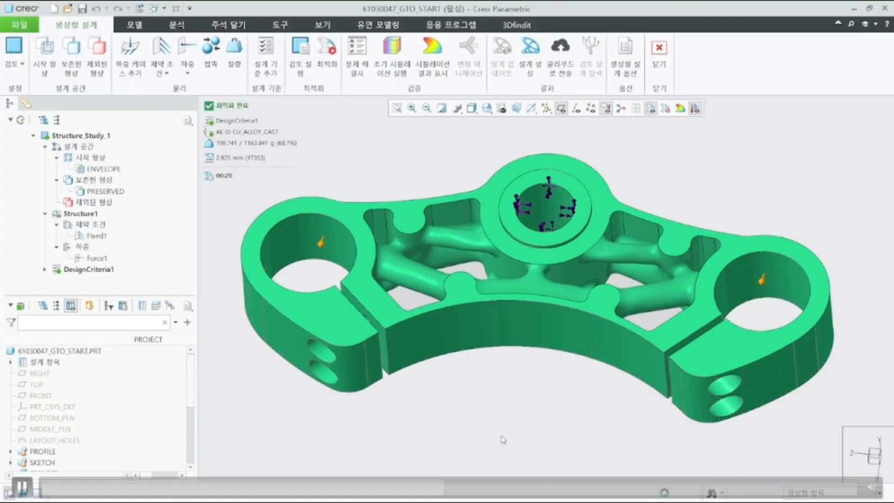
Step: Add a second design criteria set with a 70% volume limit and a planar symmetry constraint about the FRONT plane
{"action": "left_click", "coordinate": [266, 57]}
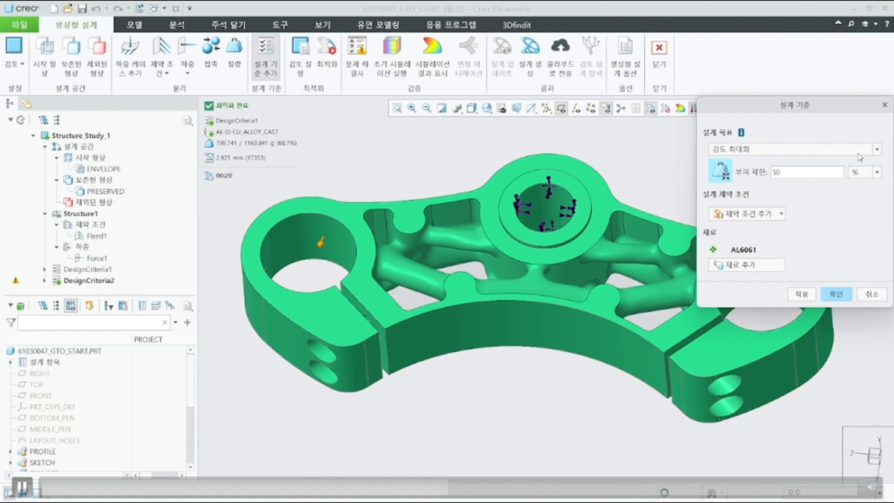
{"action": "type", "text": "70"}
{"action": "left_click", "coordinate": [781, 214]}
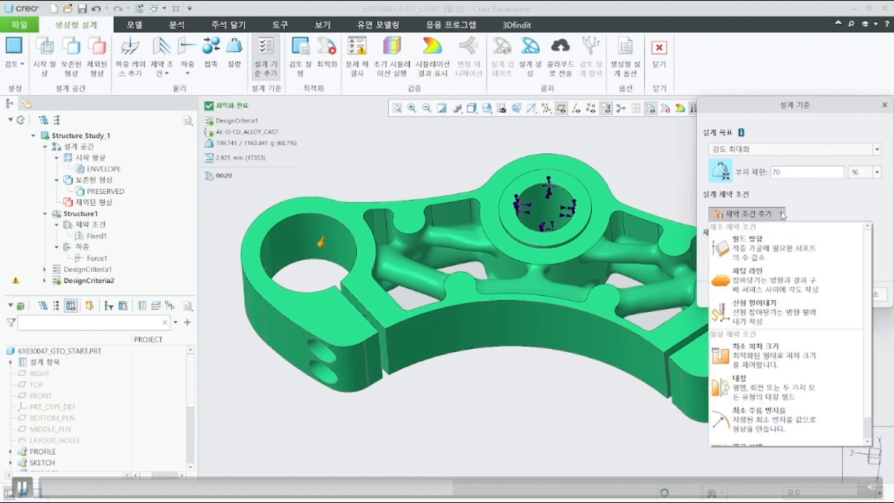
{"action": "left_click", "coordinate": [787, 388]}
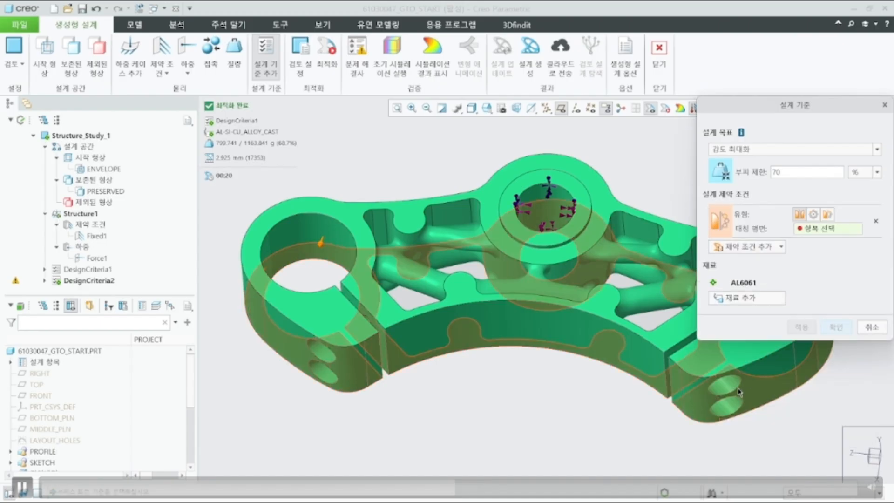
{"action": "left_click", "coordinate": [41, 396]}
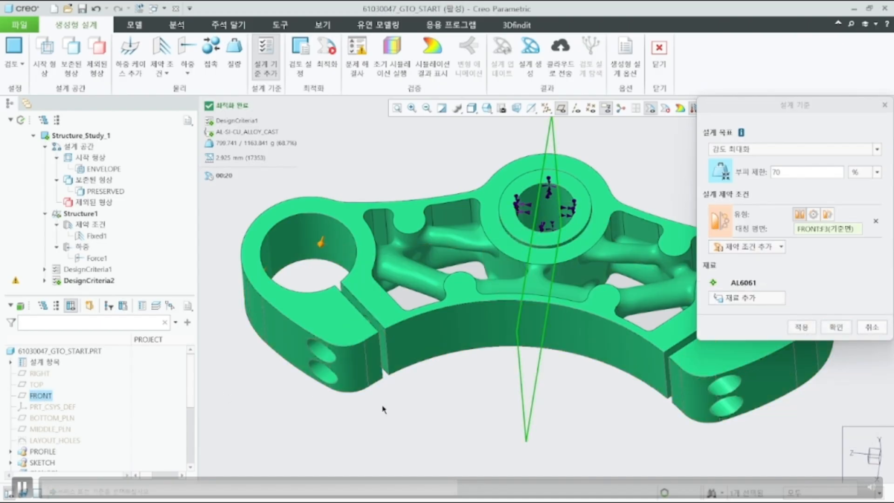
Step: Add a linear extrude constraint to the new criteria, using the yoke's flat upper face as the extrude direction
{"action": "left_click", "coordinate": [761, 248]}
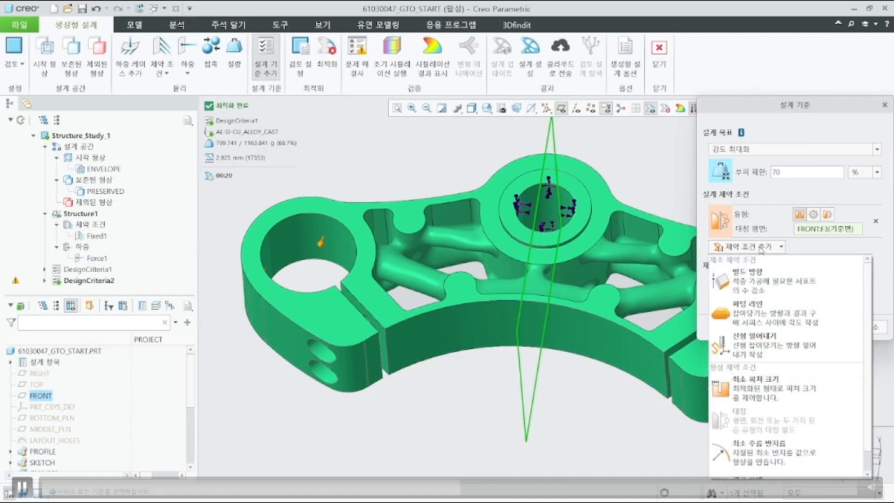
{"action": "left_click", "coordinate": [787, 350]}
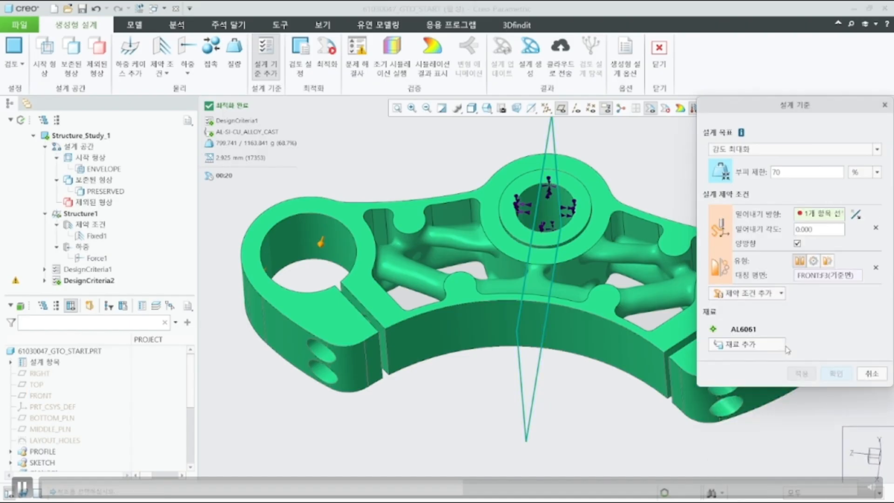
{"action": "left_click", "coordinate": [354, 216]}
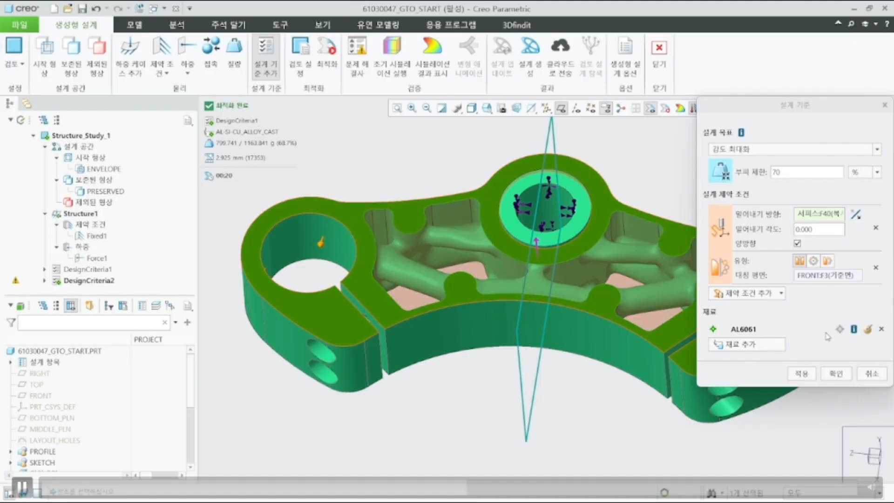
Step: Add the AL-SI-CU_ALLOY_CAST material from the model's materials to the new design criteria
{"action": "left_click", "coordinate": [746, 343]}
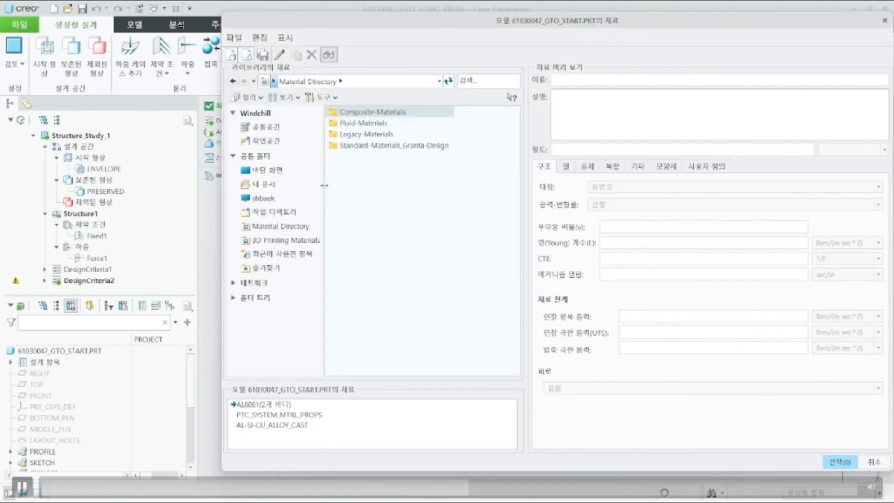
{"action": "left_click", "coordinate": [287, 426]}
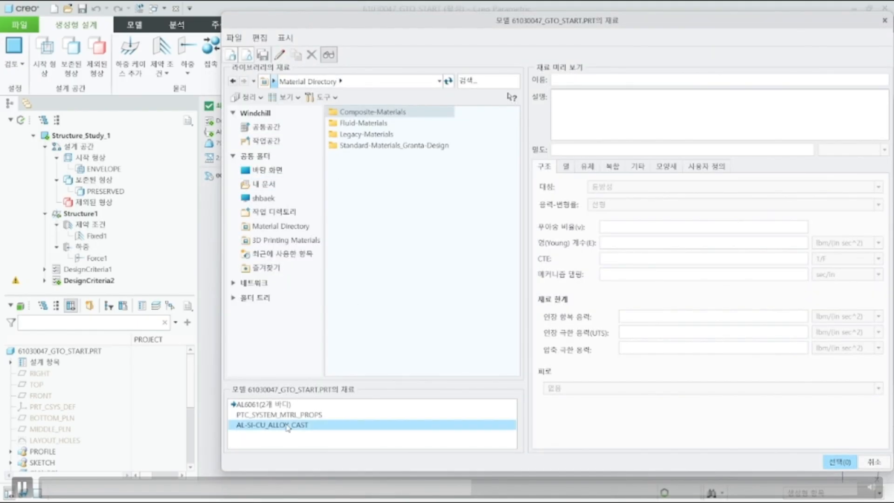
{"action": "double_click", "coordinate": [288, 426]}
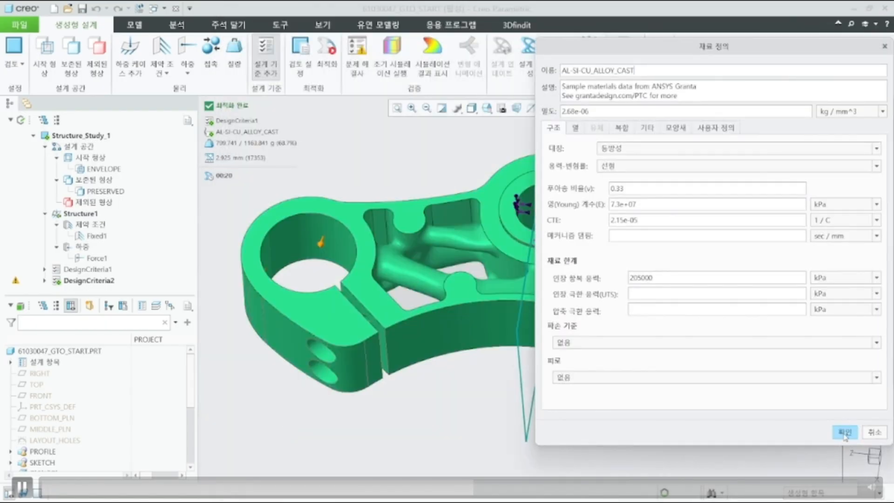
{"action": "left_click", "coordinate": [845, 433]}
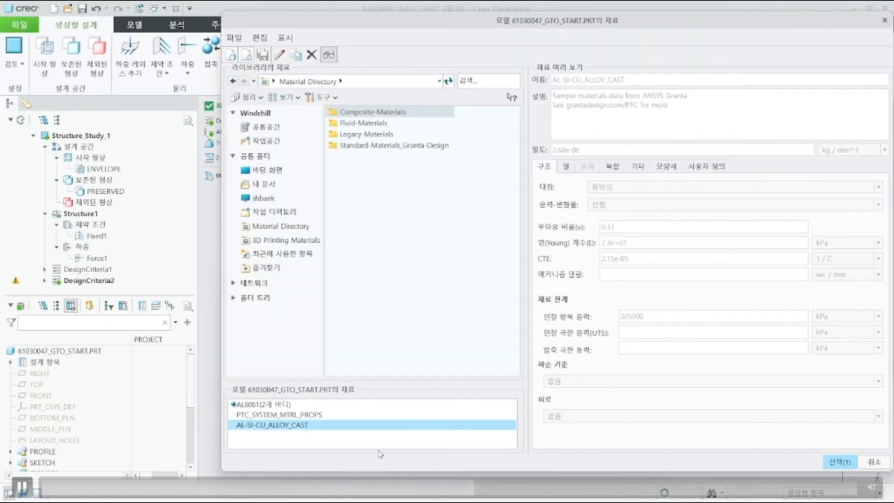
{"action": "left_click", "coordinate": [831, 461]}
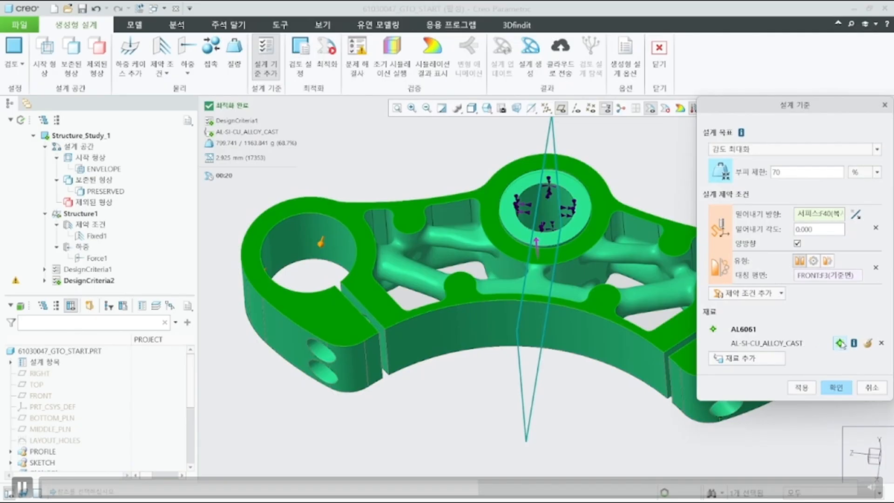
Step: Make AL-SI-CU_ALLOY_CAST the active material of the new design criteria, and set the study's maximum iterations to 456
{"action": "left_click", "coordinate": [841, 344]}
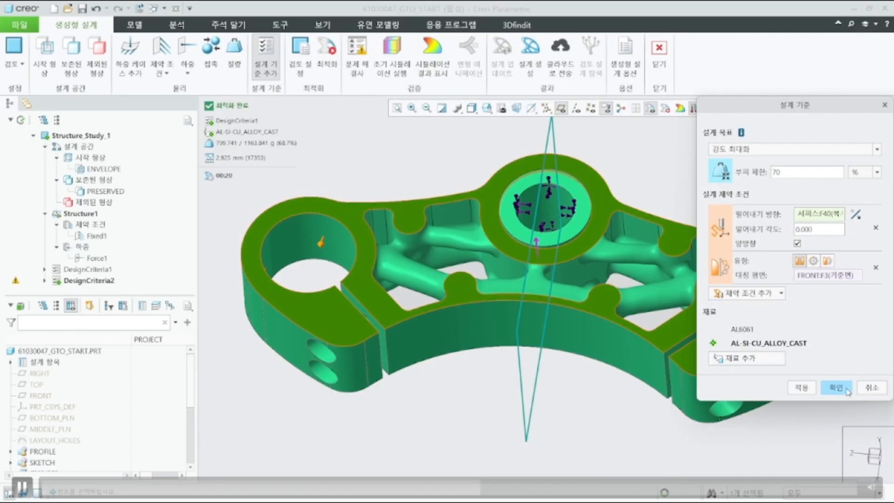
{"action": "left_click", "coordinate": [847, 392]}
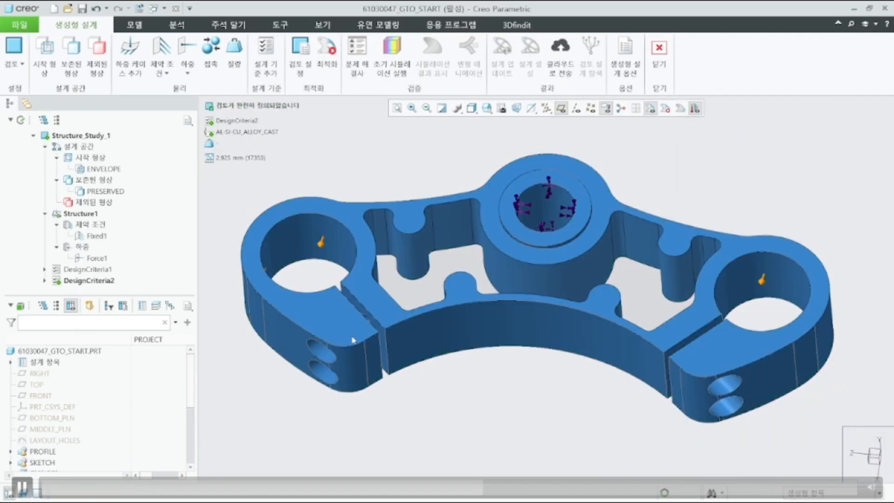
{"action": "left_click", "coordinate": [302, 69]}
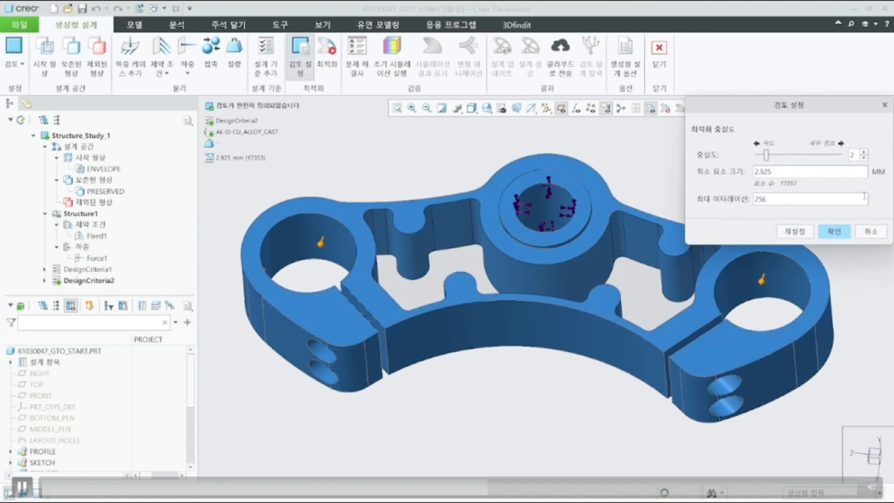
{"action": "double_click", "coordinate": [761, 199]}
{"action": "type", "text": "456"}
{"action": "left_click", "coordinate": [834, 231]}
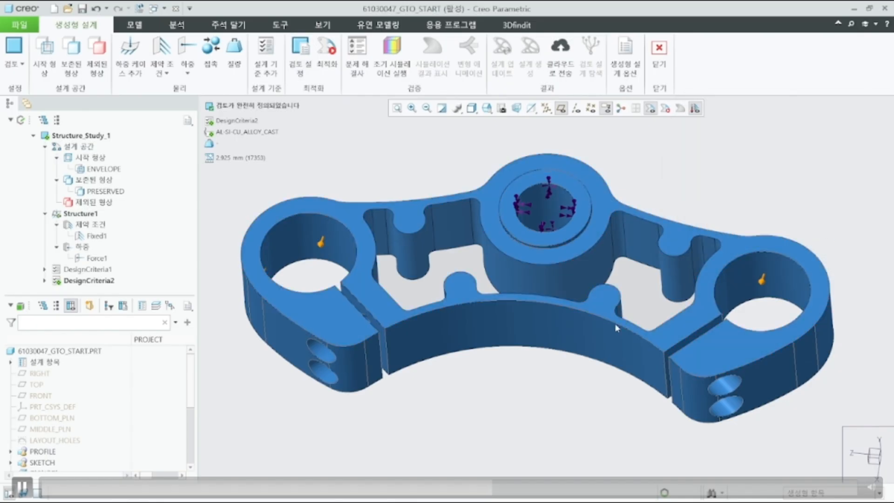
Step: Check where the Fixed1 constraint and Force1 load act on the yoke, and run the optimization for DesignCriteria2
{"action": "left_click", "coordinate": [88, 238]}
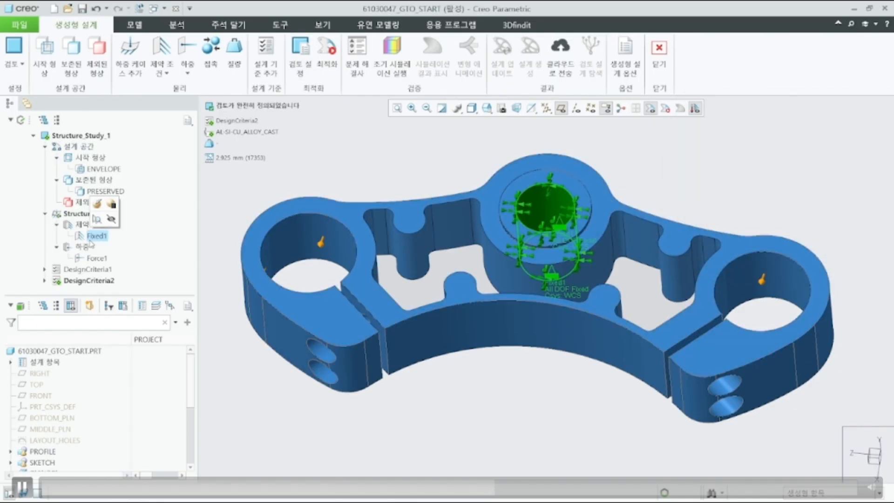
{"action": "left_click", "coordinate": [98, 259]}
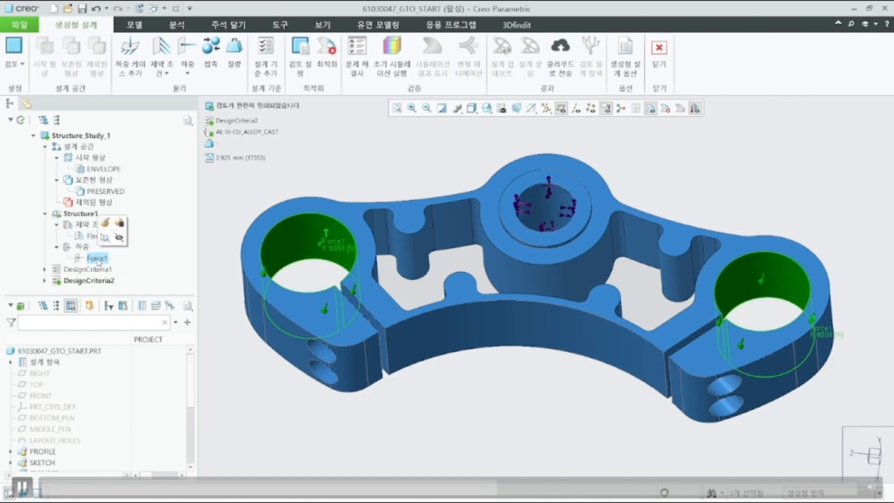
{"action": "left_click", "coordinate": [529, 390]}
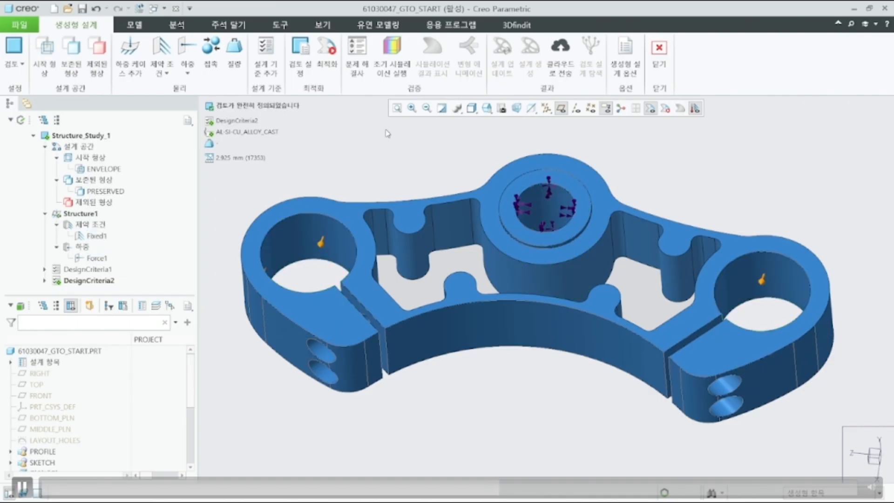
{"action": "left_click", "coordinate": [329, 69]}
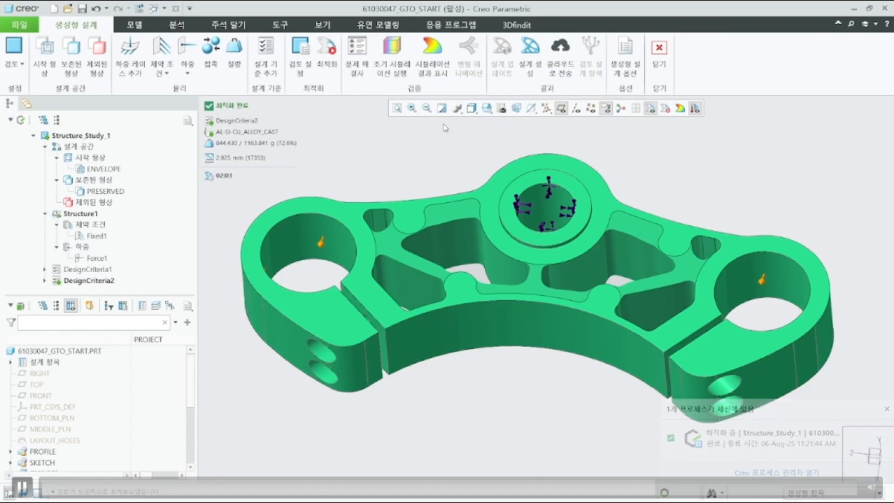
Step: Examine the optimized yoke's von Mises stress results in the 04_STRESS saved view, including the minimum and maximum stress markers
{"action": "left_click", "coordinate": [437, 63]}
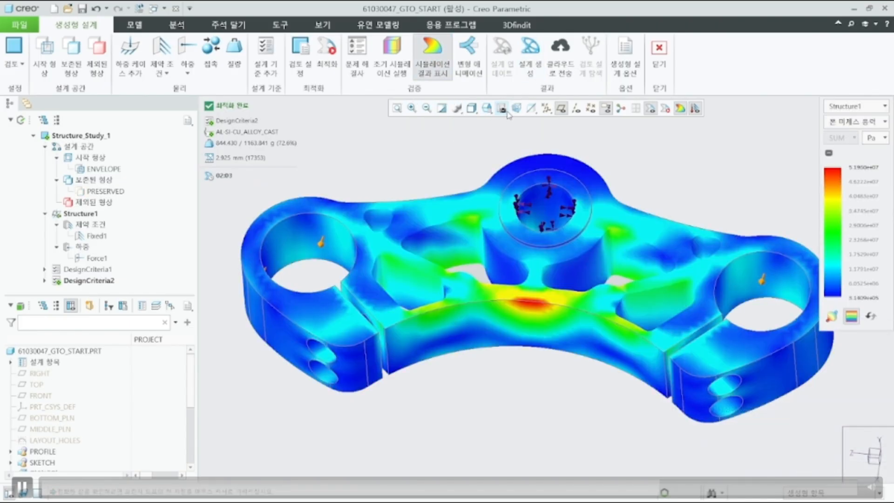
{"action": "left_click", "coordinate": [484, 111]}
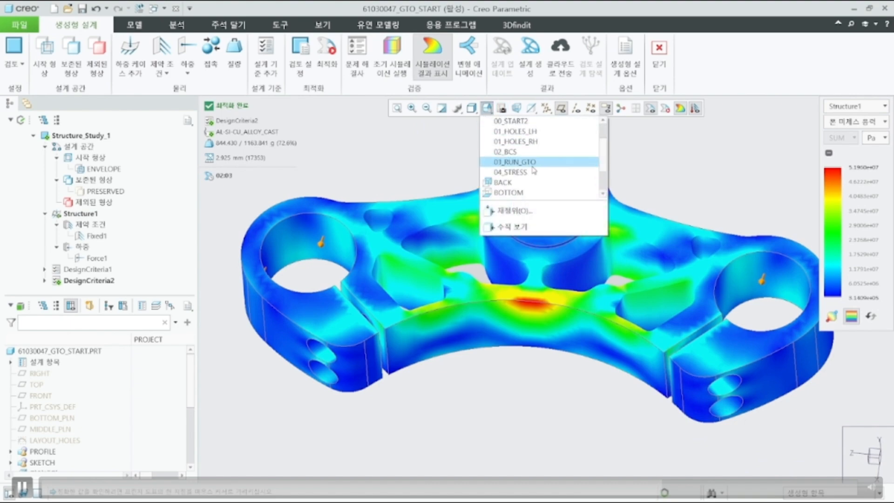
{"action": "left_click", "coordinate": [511, 173]}
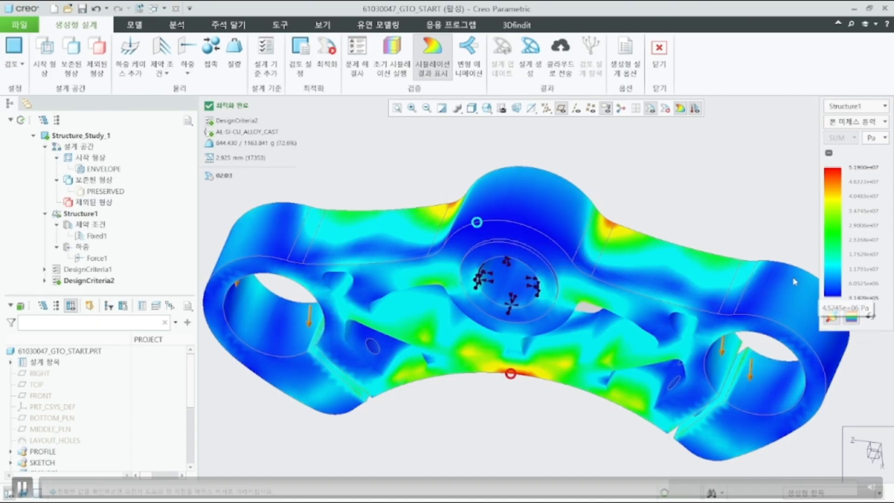
{"action": "left_click", "coordinate": [830, 316]}
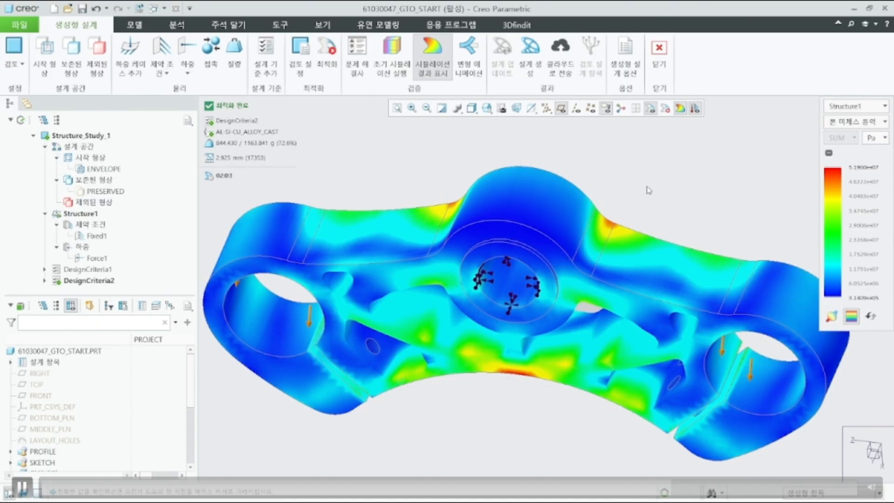
Step: Play the deformation animation on the yoke's displacement results, and hide the simulation results
{"action": "left_click", "coordinate": [869, 122]}
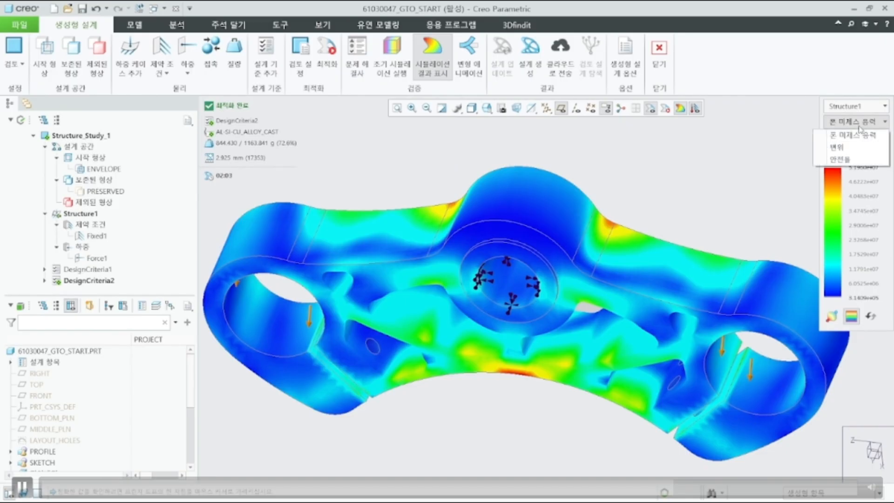
{"action": "left_click", "coordinate": [856, 148]}
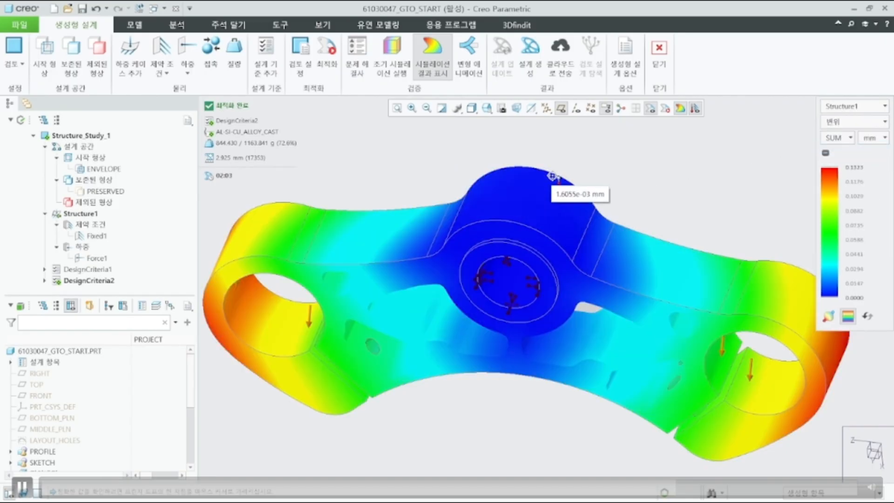
{"action": "left_click", "coordinate": [469, 51]}
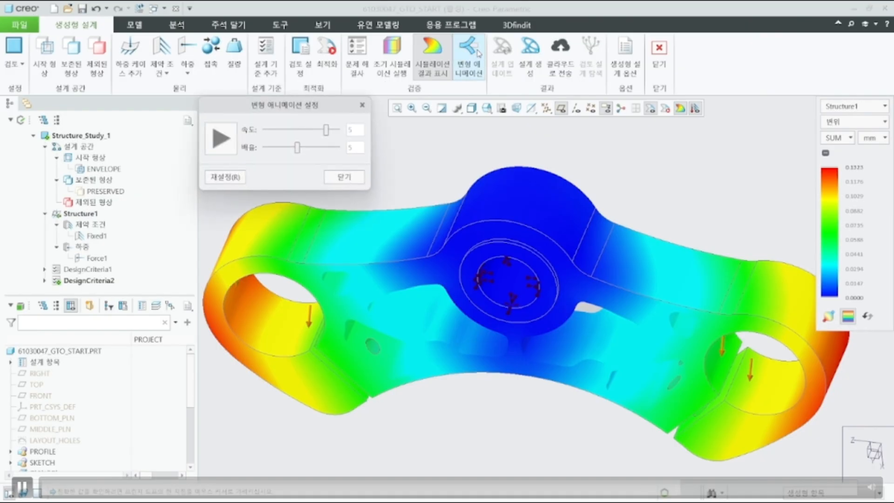
{"action": "left_click", "coordinate": [222, 138]}
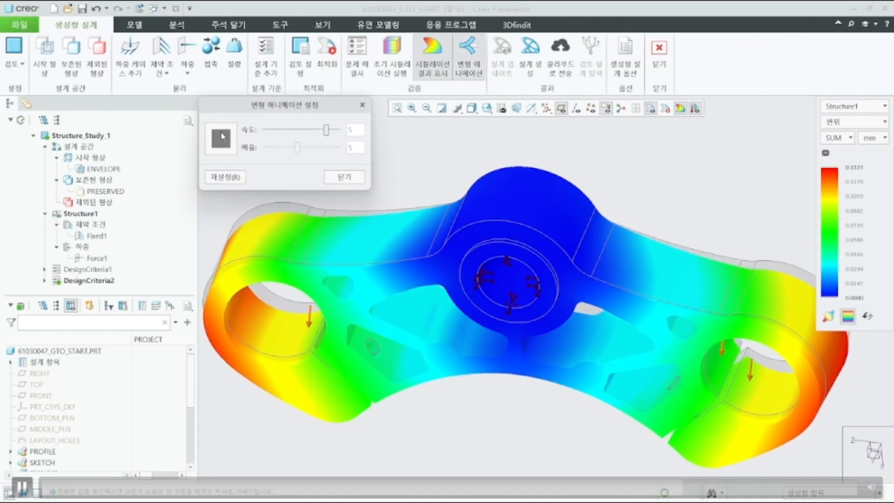
{"action": "left_click", "coordinate": [345, 177]}
{"action": "left_click", "coordinate": [432, 52]}
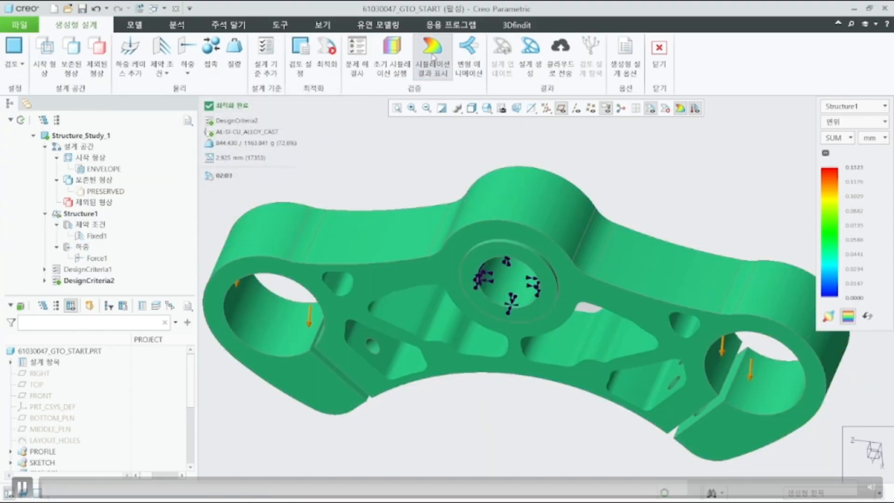
{"action": "left_click", "coordinate": [530, 54]}
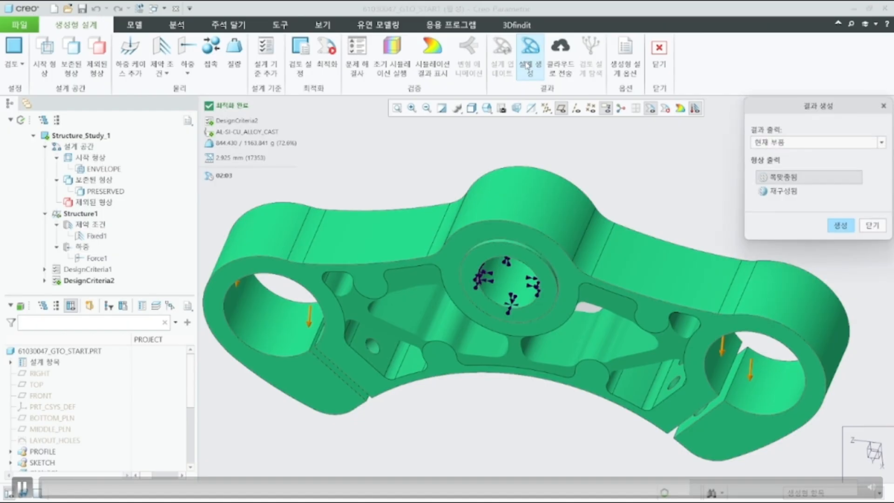
{"action": "left_click", "coordinate": [789, 142]}
{"action": "left_click", "coordinate": [782, 154]}
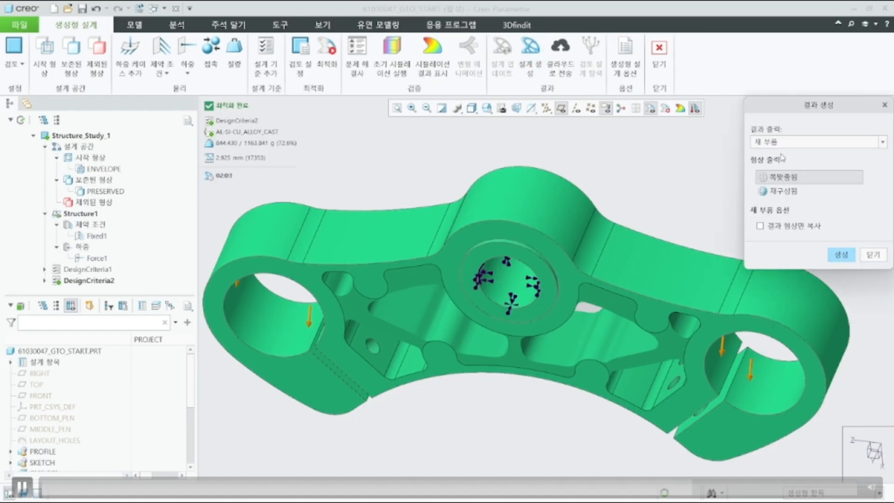
{"action": "left_click", "coordinate": [787, 197]}
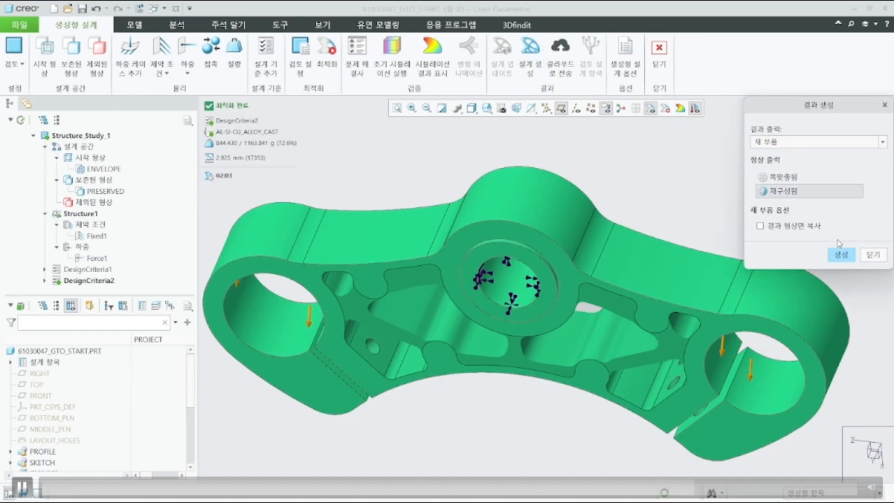
{"action": "left_click", "coordinate": [841, 256]}
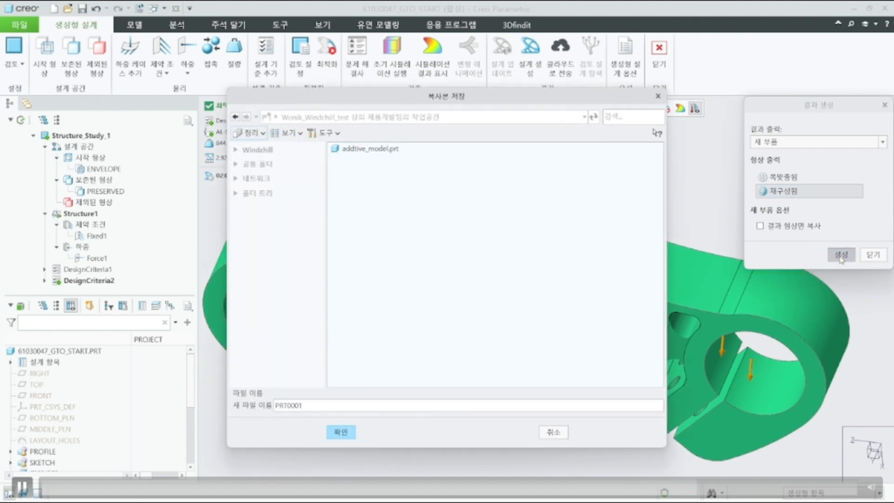
{"action": "left_click", "coordinate": [557, 436]}
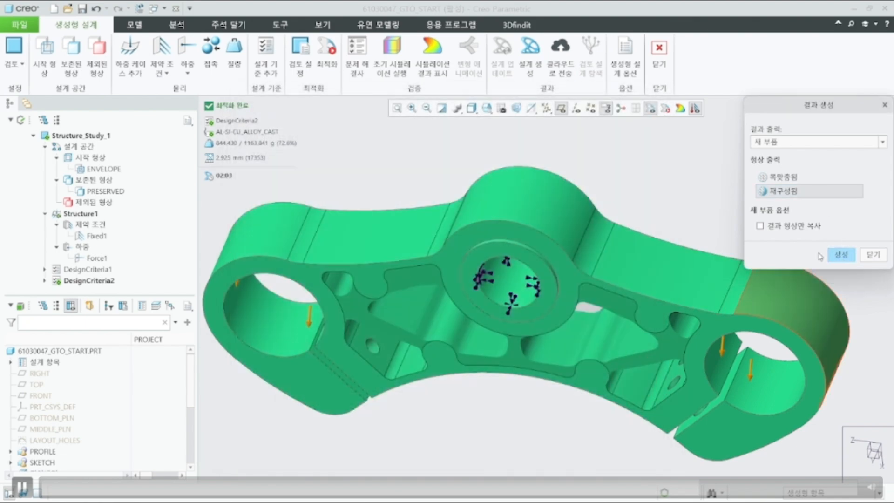
{"action": "left_click", "coordinate": [876, 255]}
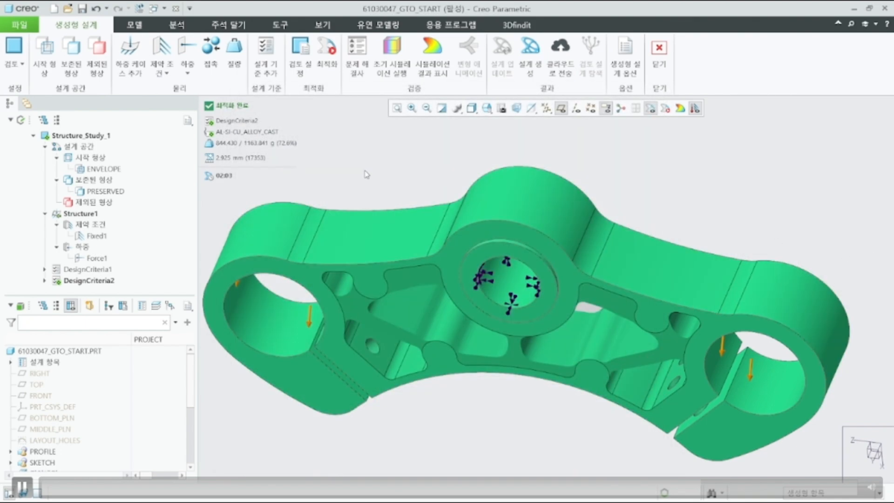
Step: Exit the generative design environment and close the 61030047_GTO_START part window
{"action": "left_click", "coordinate": [659, 53]}
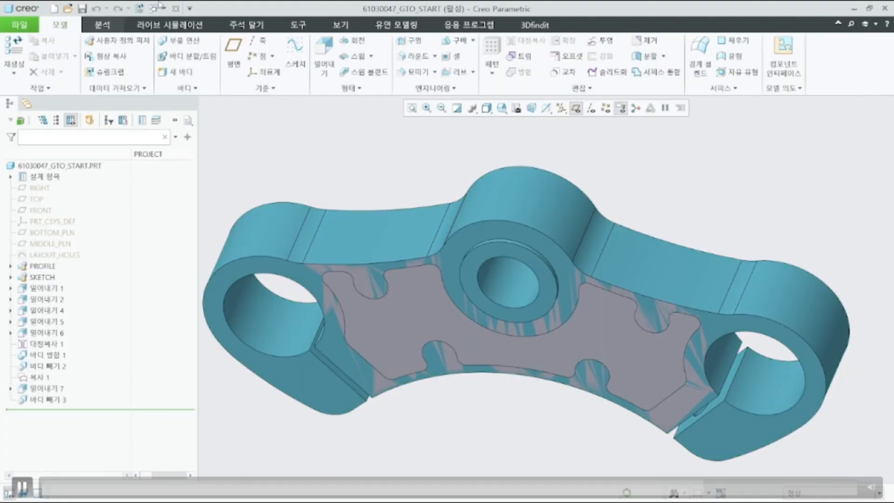
{"action": "left_click", "coordinate": [177, 8]}
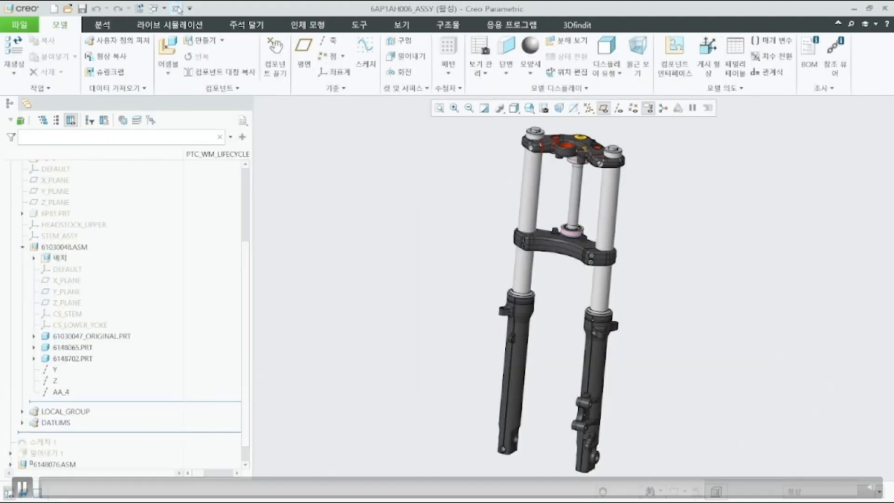
Step: Open 61030047_from_tessellated_model.prt from the working directory
{"action": "left_click", "coordinate": [67, 9]}
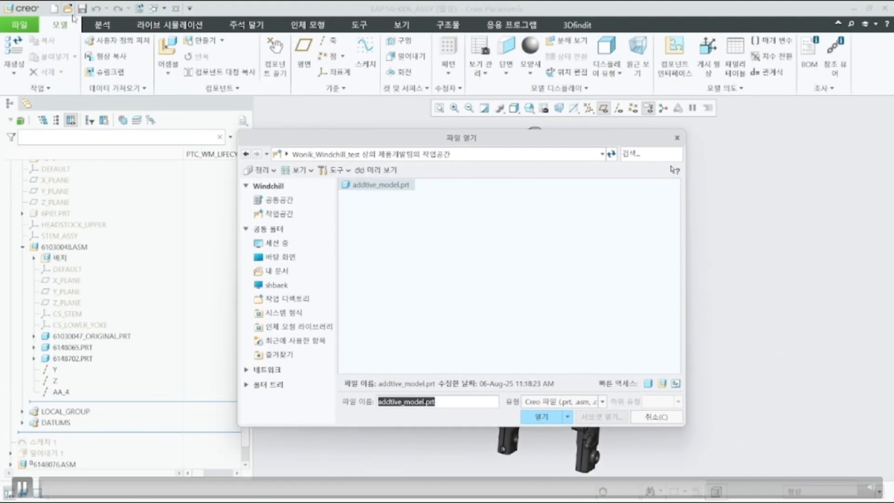
{"action": "left_click", "coordinate": [291, 300]}
{"action": "scroll", "coordinate": [466, 274], "scroll_direction": "down", "scroll_amount": 3}
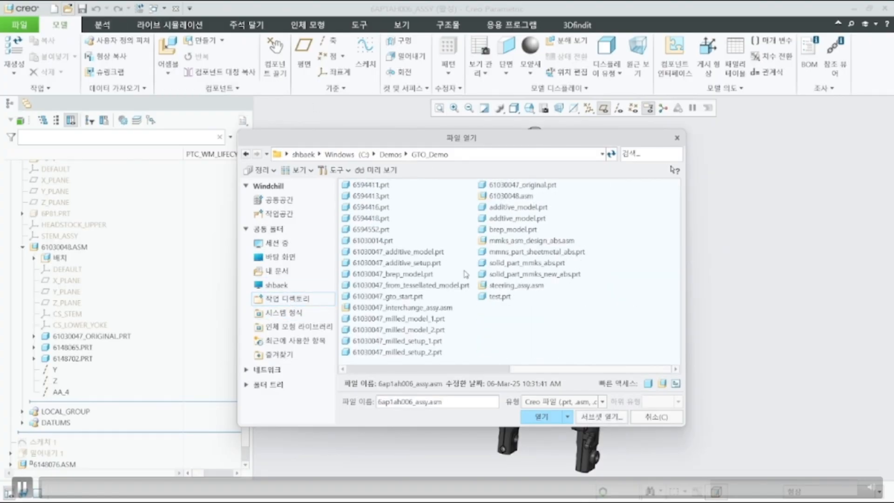
{"action": "left_click", "coordinate": [448, 285]}
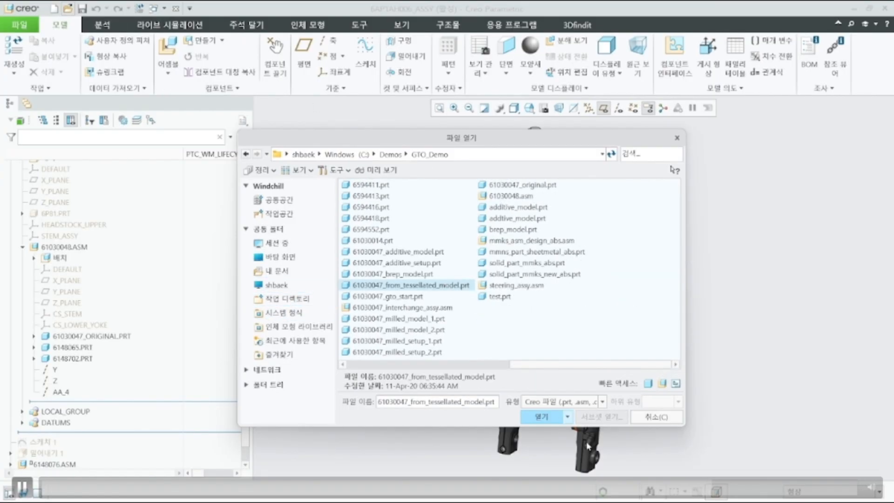
{"action": "left_click", "coordinate": [537, 417]}
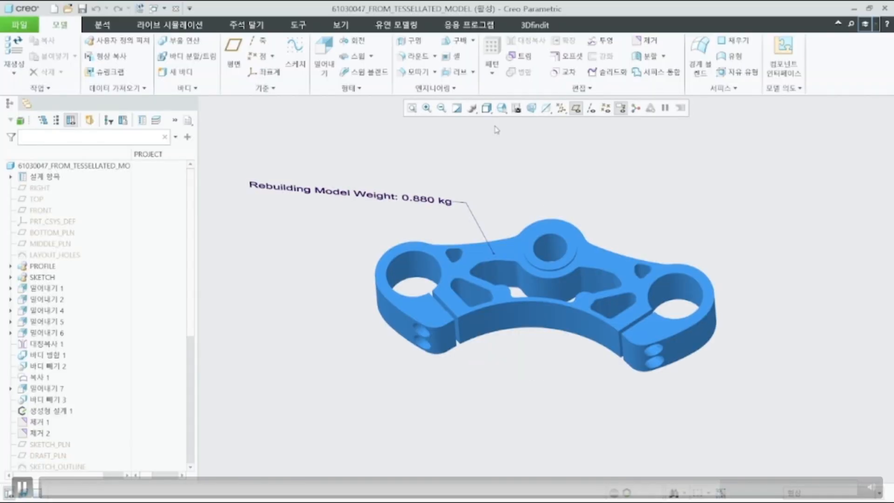
Step: Show the REBUILDING body of the opened yoke part and hide its GENERATIVE_HYBRID body
{"action": "left_click", "coordinate": [503, 112]}
{"action": "left_click", "coordinate": [524, 131]}
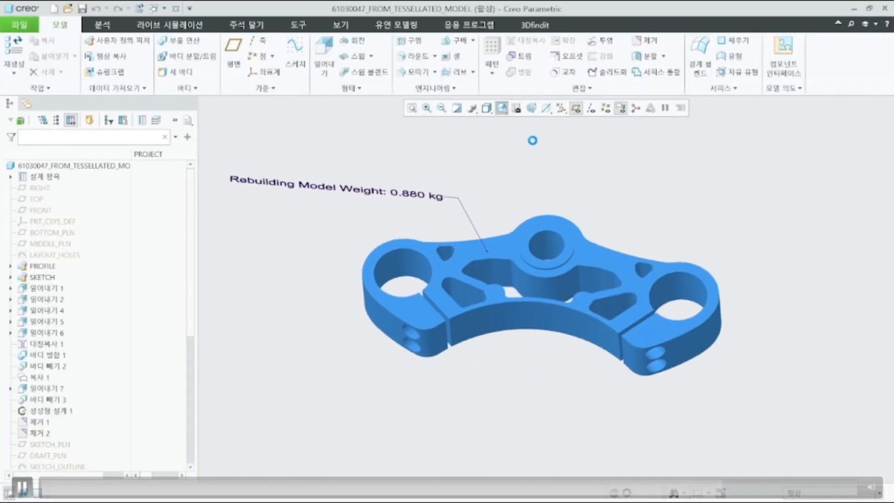
{"action": "left_click", "coordinate": [10, 176]}
{"action": "left_click", "coordinate": [22, 199]}
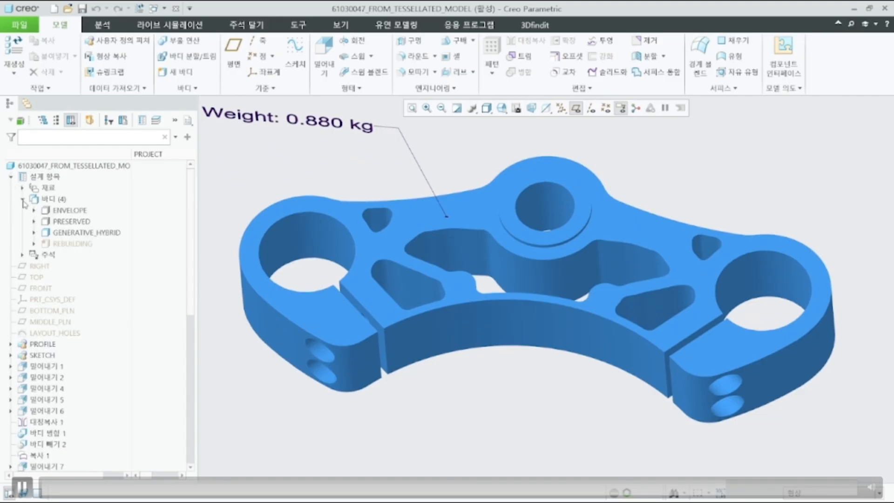
{"action": "left_click", "coordinate": [86, 246]}
{"action": "left_click", "coordinate": [111, 232]}
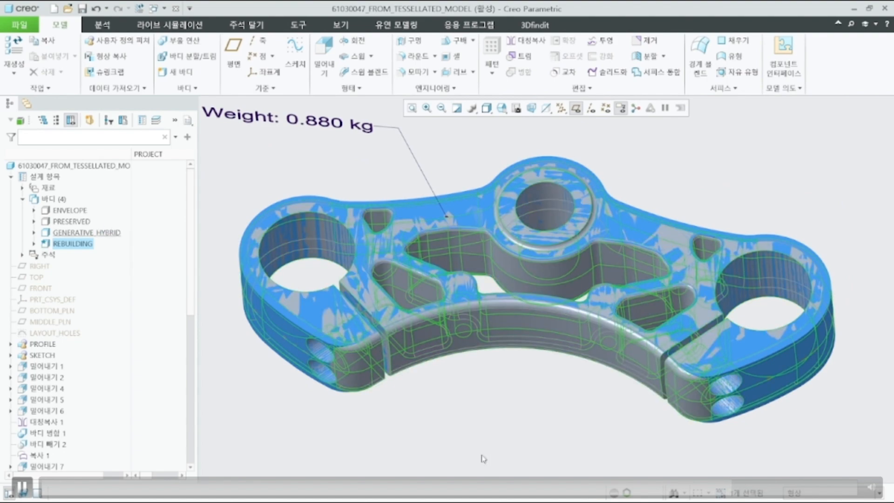
{"action": "left_click", "coordinate": [498, 463]}
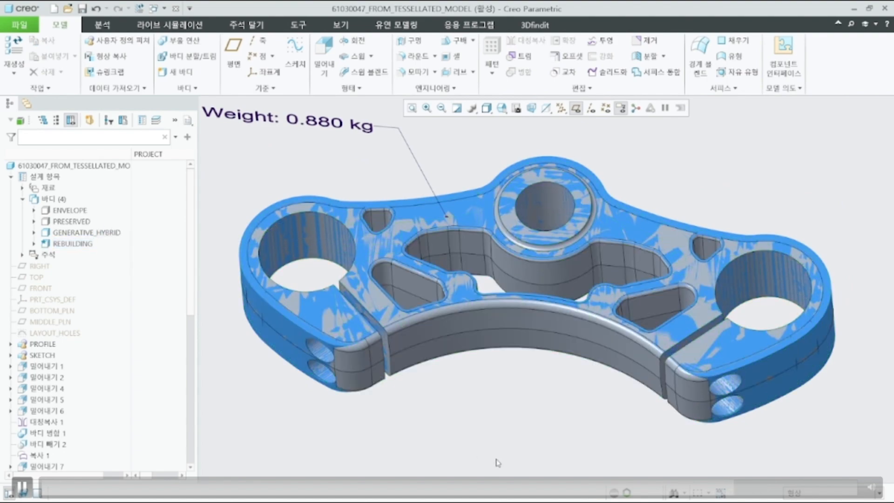
{"action": "left_click", "coordinate": [101, 236]}
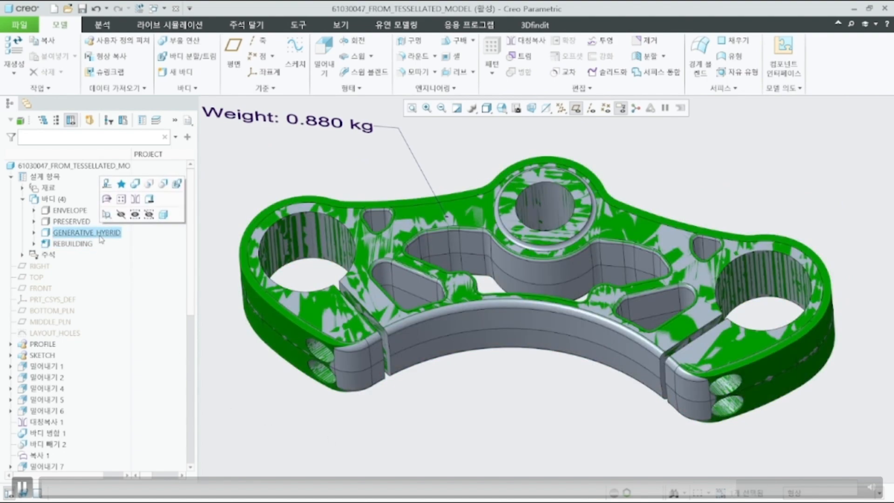
{"action": "left_click", "coordinate": [121, 215]}
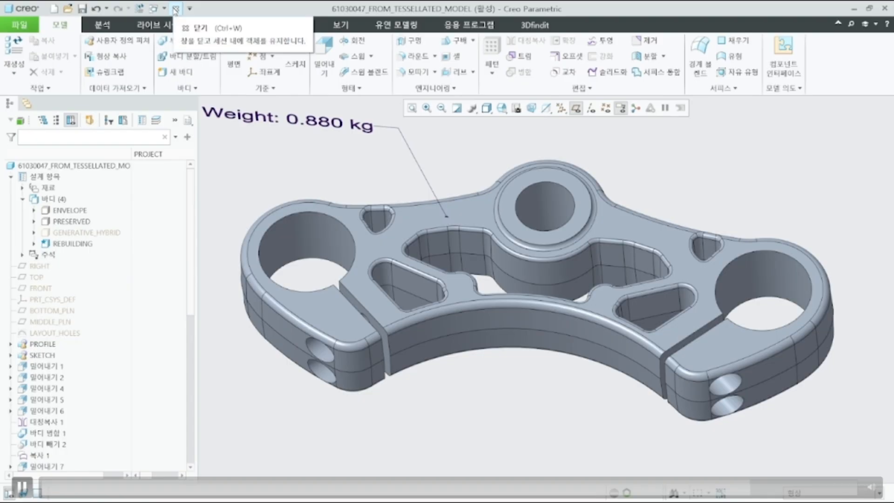
Step: Close the rebuilt yoke part and open 61030047_interchange_assy.asm from the working directory
{"action": "left_click", "coordinate": [175, 9]}
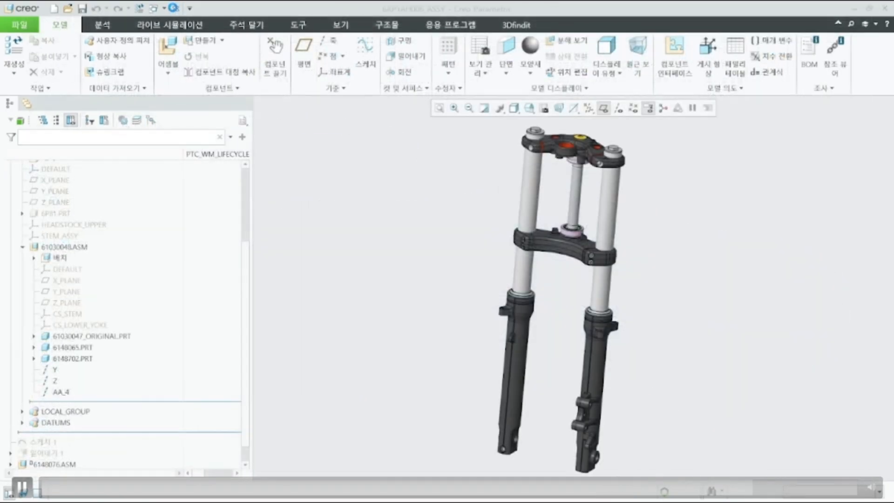
{"action": "left_click", "coordinate": [68, 9]}
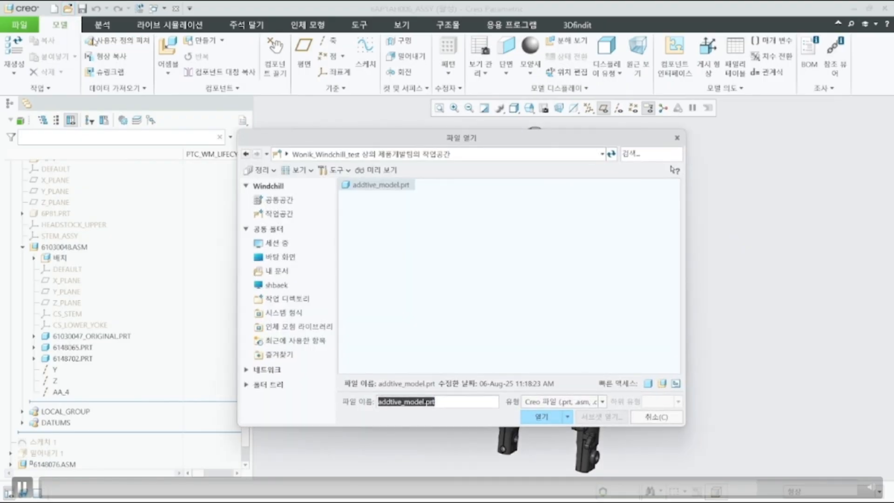
{"action": "left_click", "coordinate": [288, 299]}
{"action": "scroll", "coordinate": [475, 272], "scroll_direction": "right", "scroll_amount": 2}
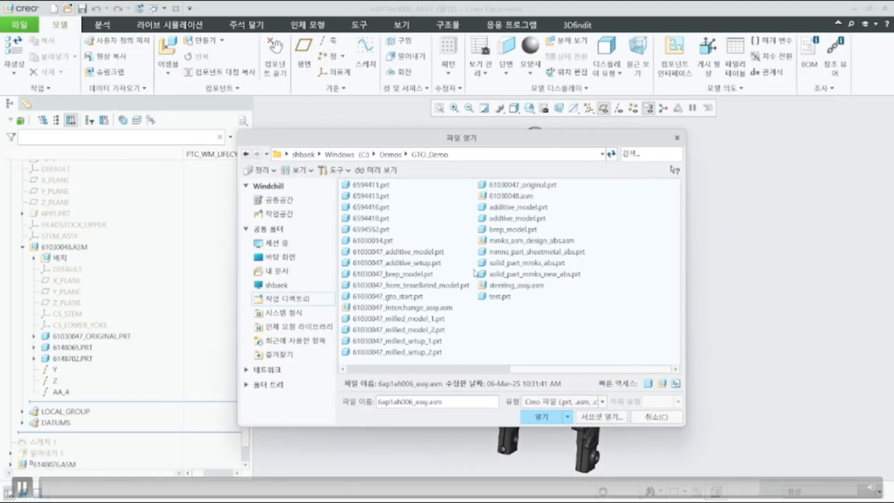
{"action": "left_click", "coordinate": [438, 308]}
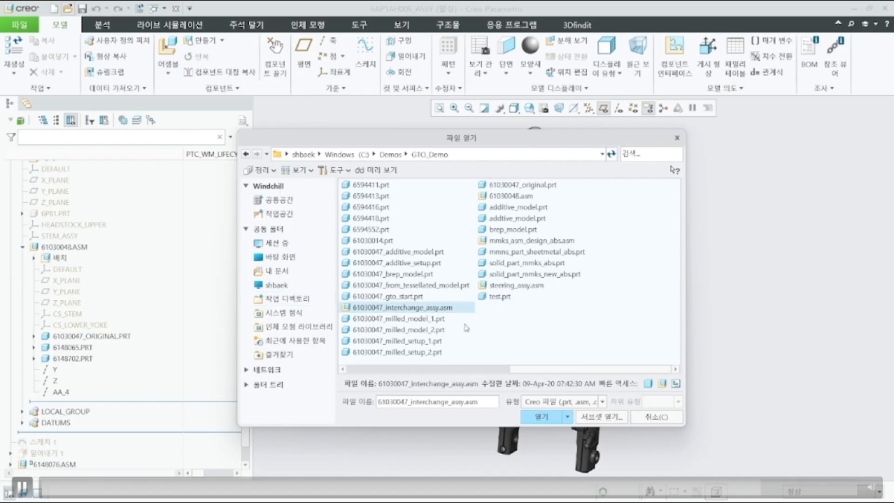
{"action": "left_click", "coordinate": [552, 416]}
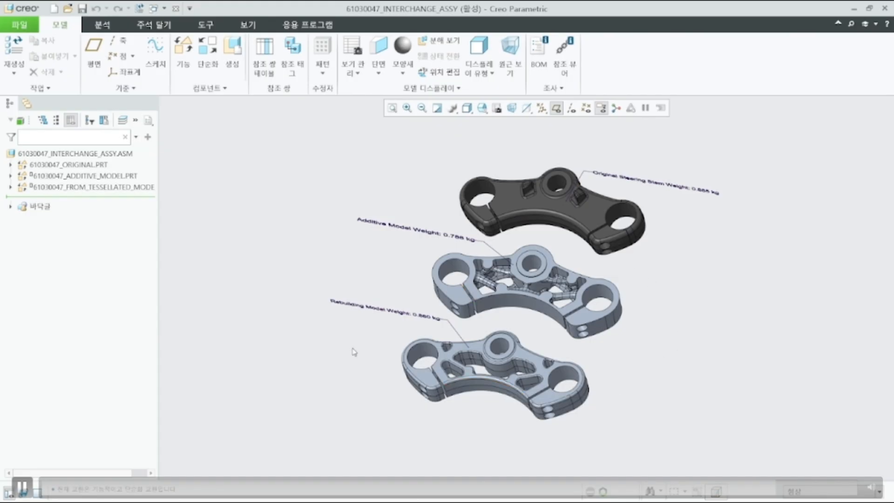
Step: Compare the original, additive and rebuilt yokes and their weight notes, and close the interchange assembly window
{"action": "middle_click_drag", "start_coordinate": [354, 352], "coordinate": [368, 284]}
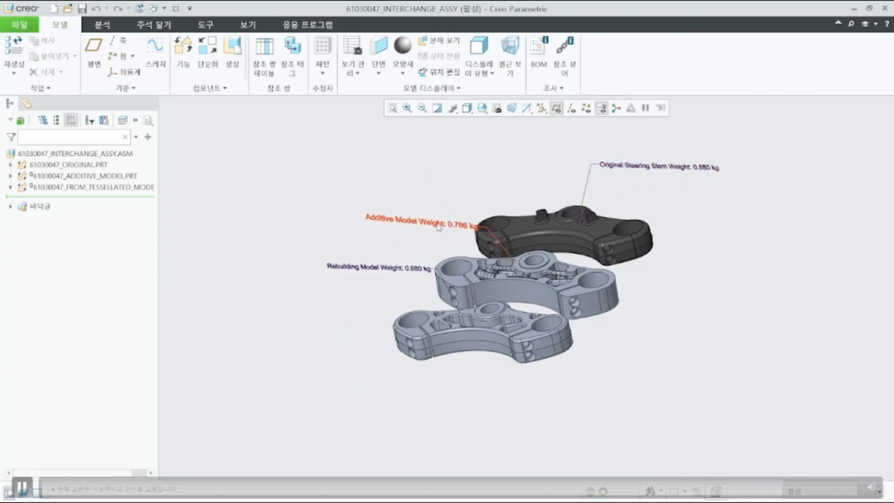
{"action": "mouse_move", "coordinate": [437, 231]}
{"action": "middle_mouse_down"}
{"action": "mouse_move", "coordinate": [441, 269]}
{"action": "mouse_move", "coordinate": [378, 286]}
{"action": "mouse_move", "coordinate": [462, 371]}
{"action": "mouse_move", "coordinate": [428, 307]}
{"action": "middle_mouse_up"}
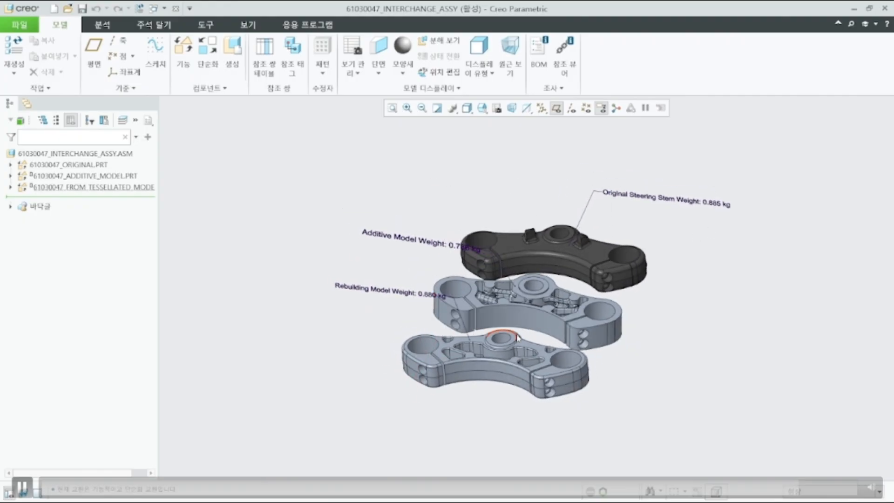
{"action": "middle_click_drag", "start_coordinate": [518, 337], "coordinate": [448, 343]}
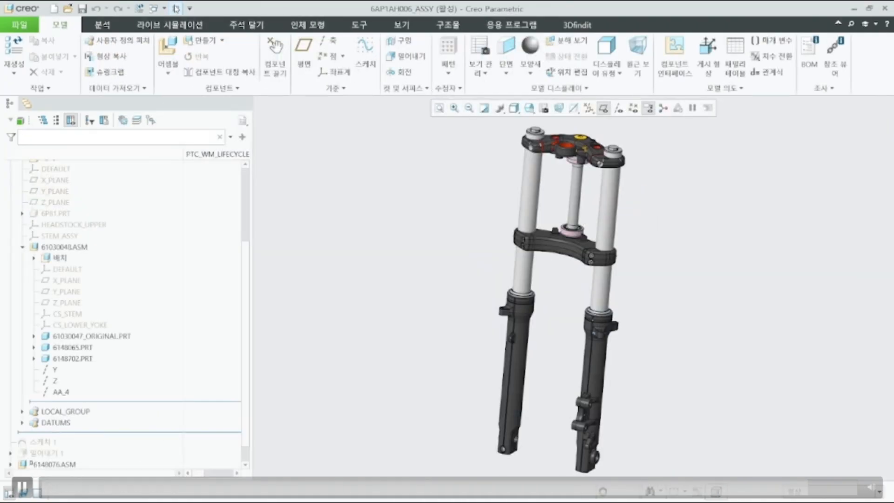
Step: Replace 61030047_ORIGINAL.PRT in the fork assembly with the FROM_TESSELLATED_MODEL yoke part through its interchange assembly
{"action": "left_click", "coordinate": [545, 247]}
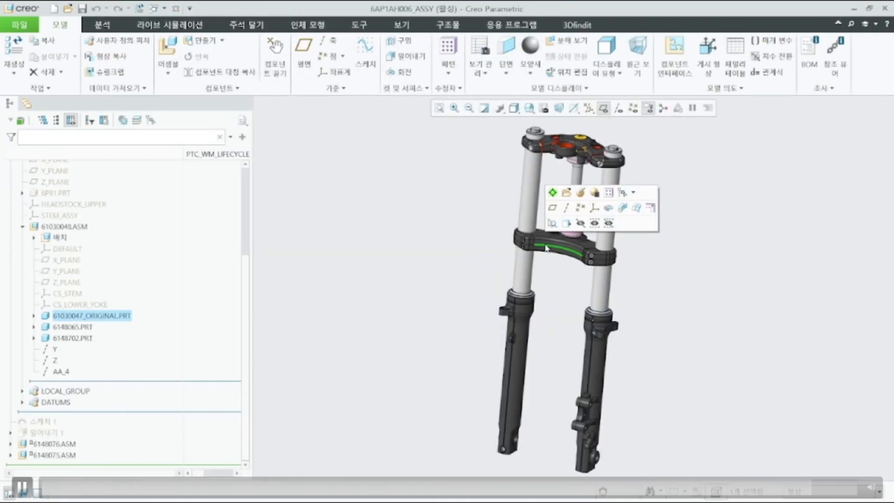
{"action": "right_click", "coordinate": [131, 318]}
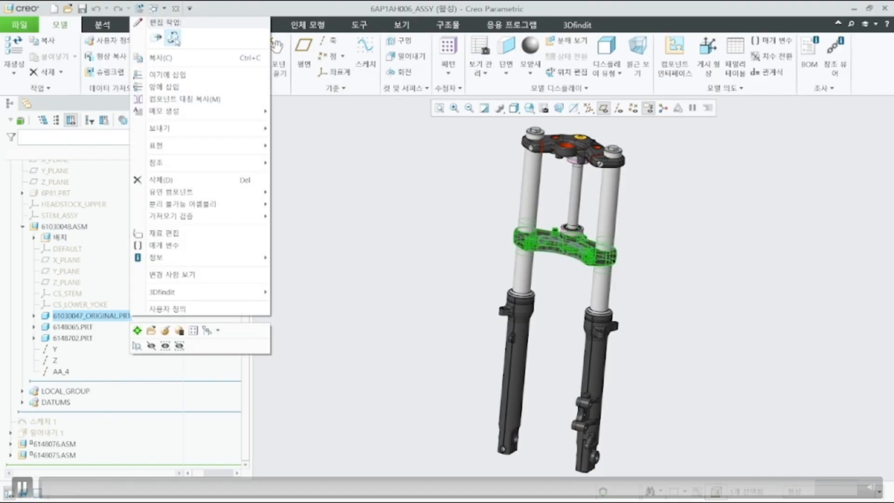
{"action": "left_click", "coordinate": [173, 38]}
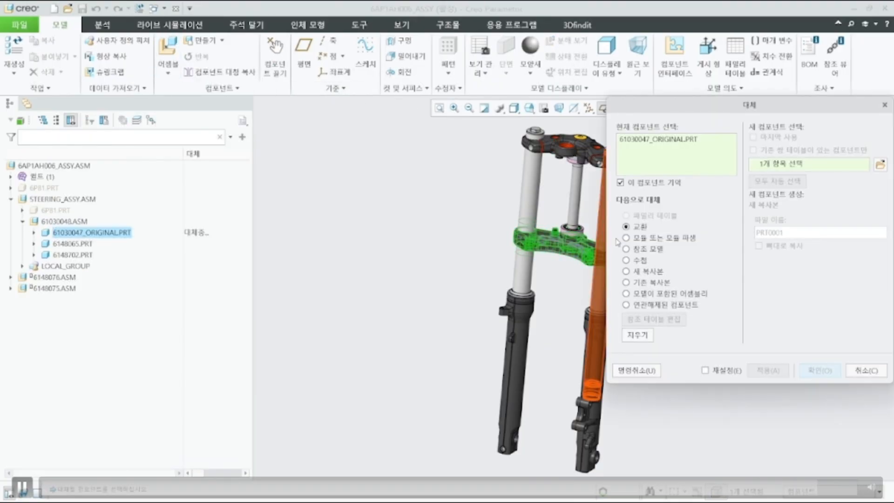
{"action": "left_click", "coordinate": [881, 166]}
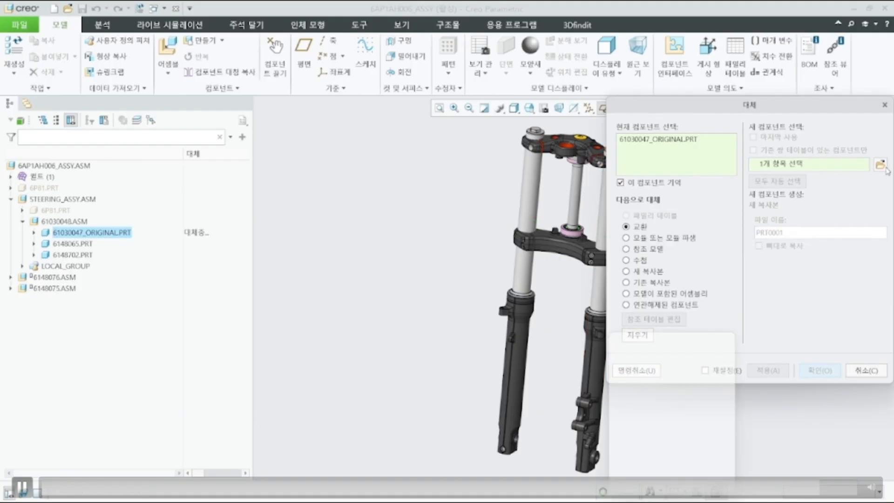
{"action": "left_click_drag", "start_coordinate": [664, 334], "coordinate": [484, 167]}
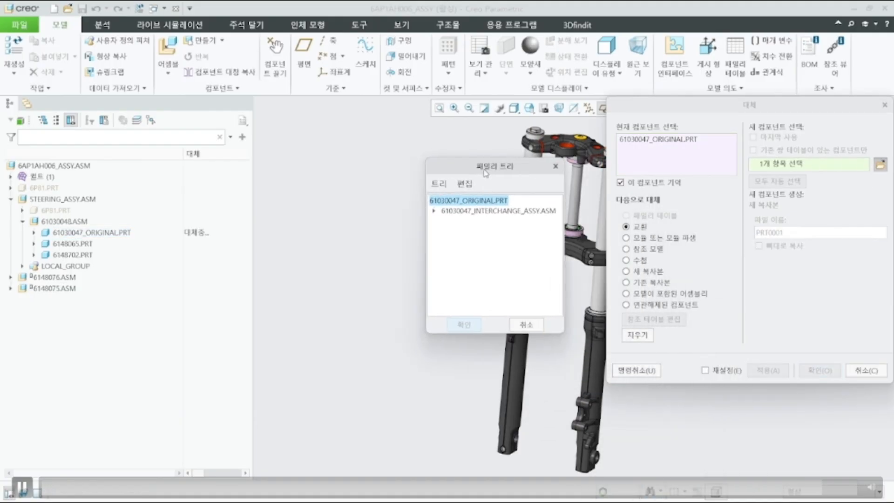
{"action": "left_click", "coordinate": [433, 210]}
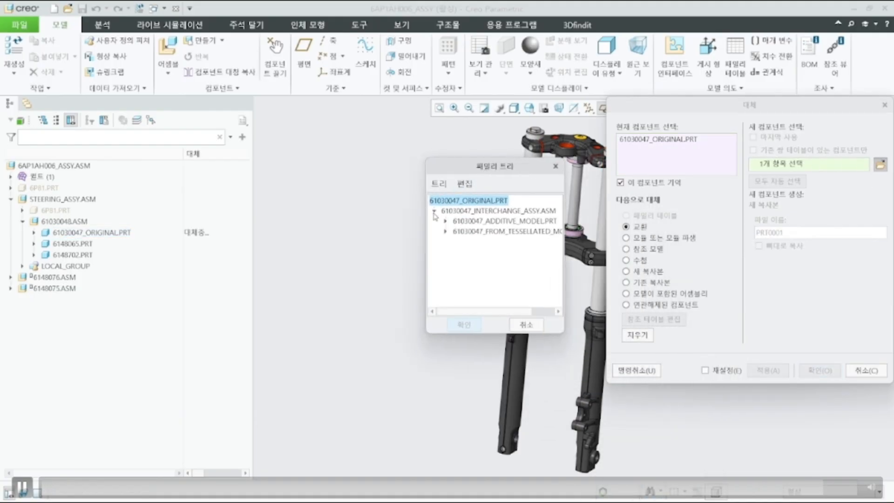
{"action": "left_click", "coordinate": [507, 233]}
{"action": "left_click", "coordinate": [474, 326]}
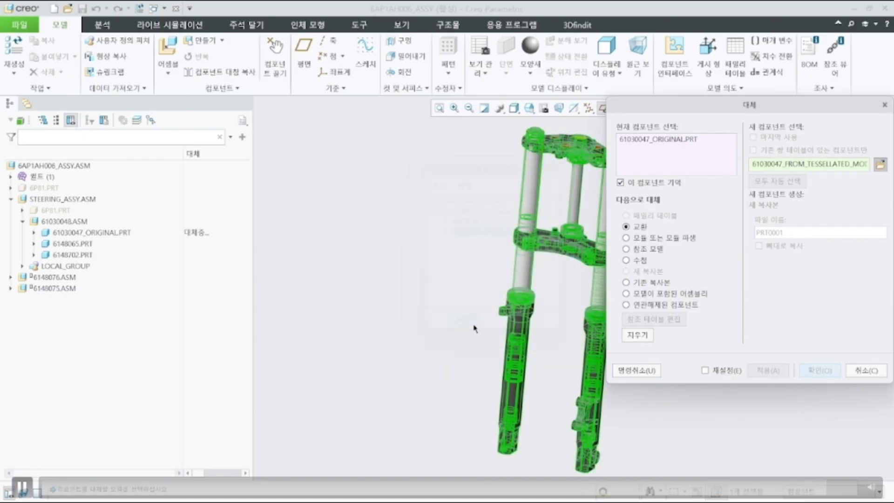
{"action": "left_click", "coordinate": [808, 372]}
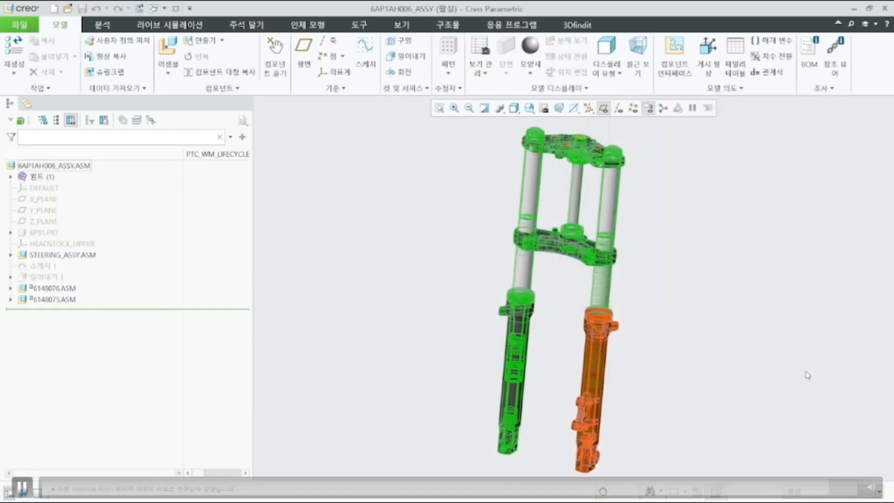
Step: Inspect the replaced lower yoke in the saved views 01_STEERING_STEM_1 and 01_STEERING_STEM_2, and return to the full-fork view
{"action": "left_click", "coordinate": [518, 113]}
{"action": "left_click", "coordinate": [530, 111]}
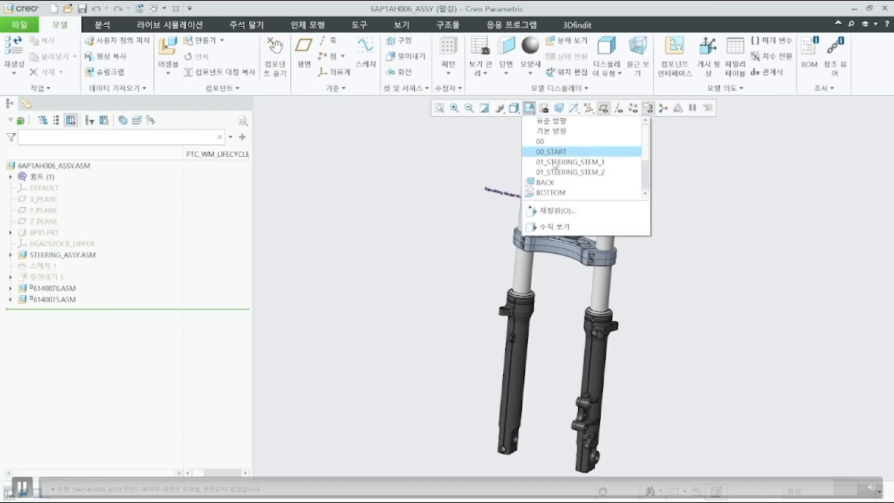
{"action": "left_click", "coordinate": [563, 162]}
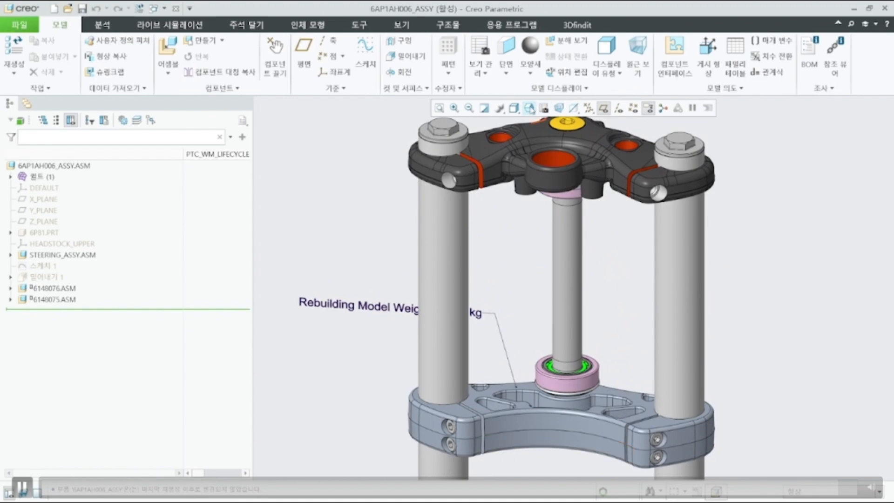
{"action": "left_click", "coordinate": [529, 108]}
{"action": "left_click", "coordinate": [555, 170]}
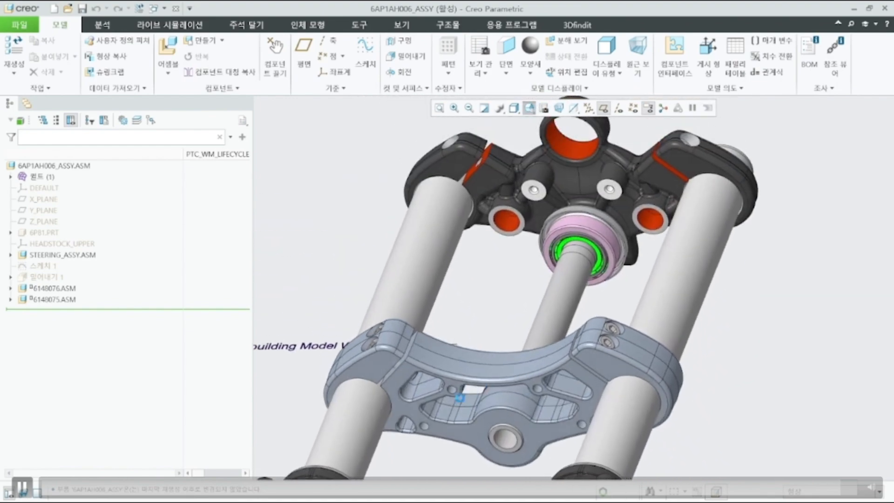
{"action": "left_click", "coordinate": [530, 109]}
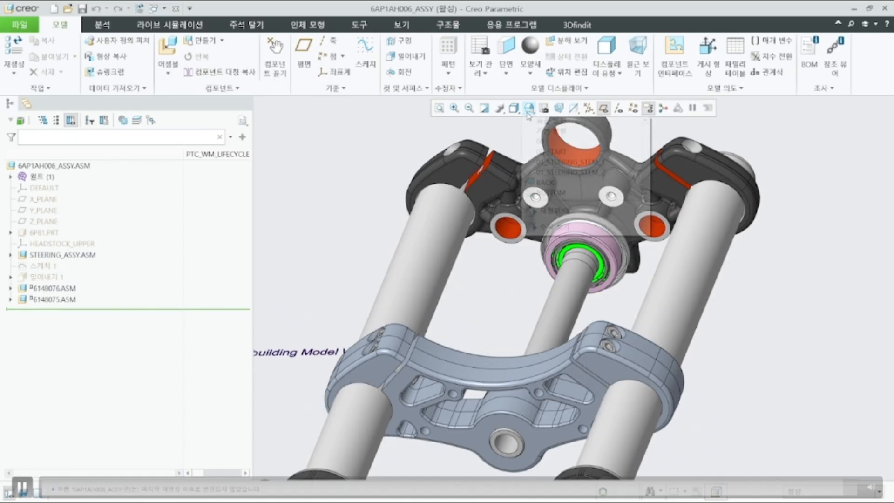
{"action": "left_click", "coordinate": [554, 142]}
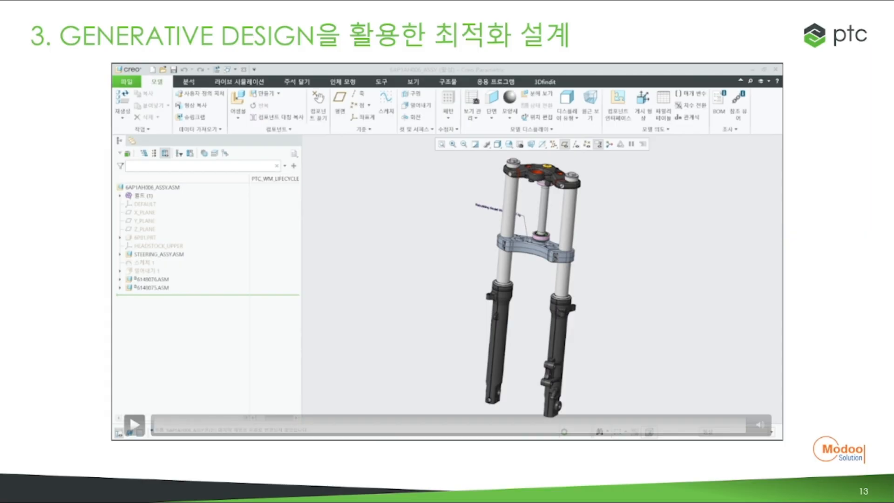
{"action": "key", "text": "Right"}
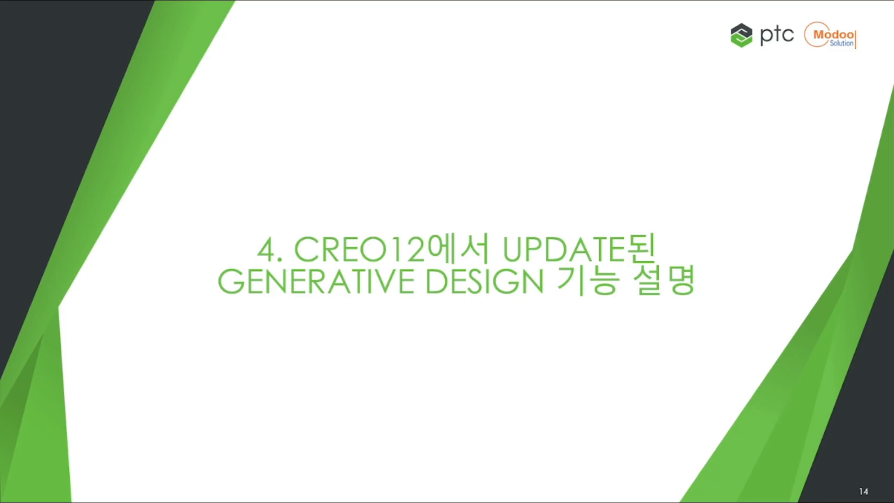
{"action": "key", "text": "Right"}
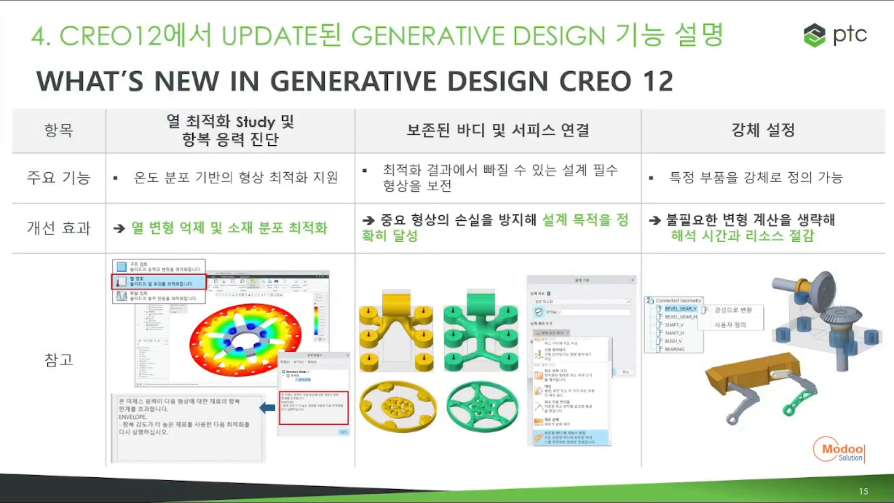
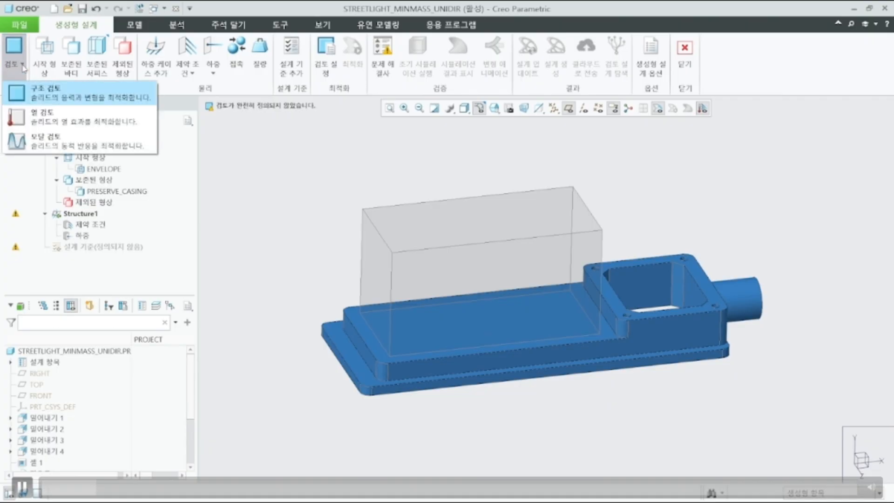
Step: Change the streetlight's structural study to a thermal study keeping the design space assignments, and open and accept the Convection1 definition
{"action": "left_click", "coordinate": [52, 138]}
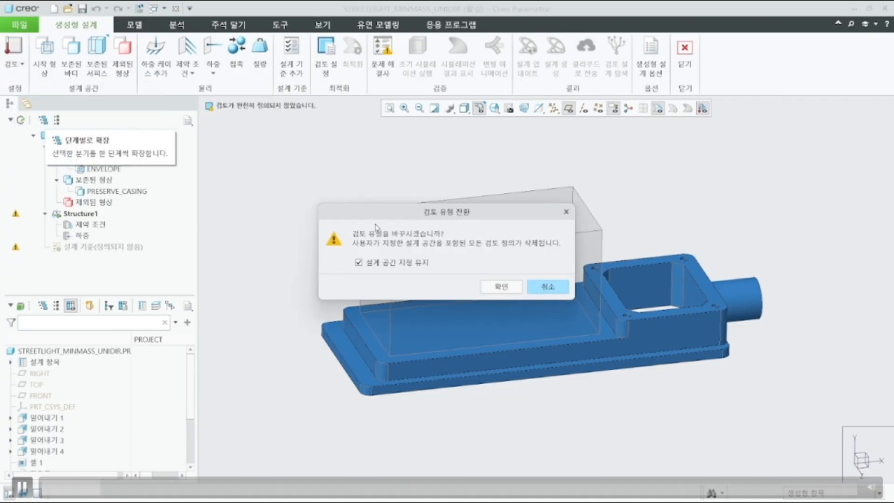
{"action": "left_click", "coordinate": [503, 286]}
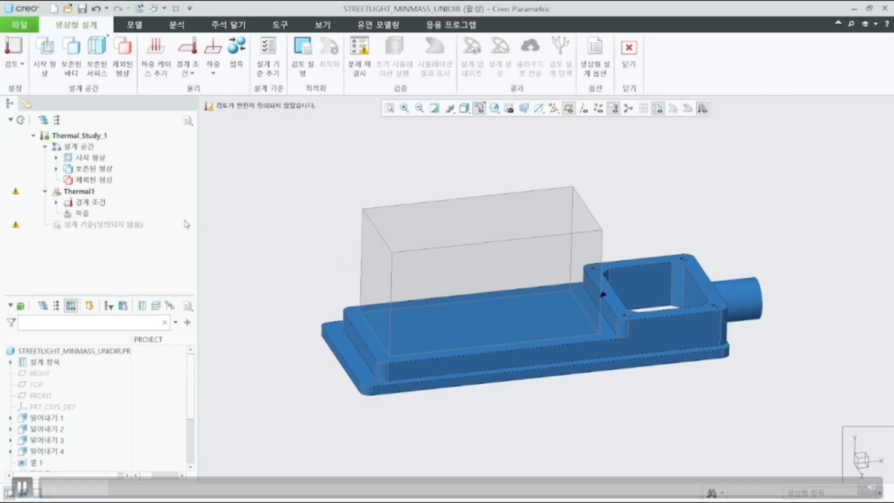
{"action": "left_click", "coordinate": [56, 203]}
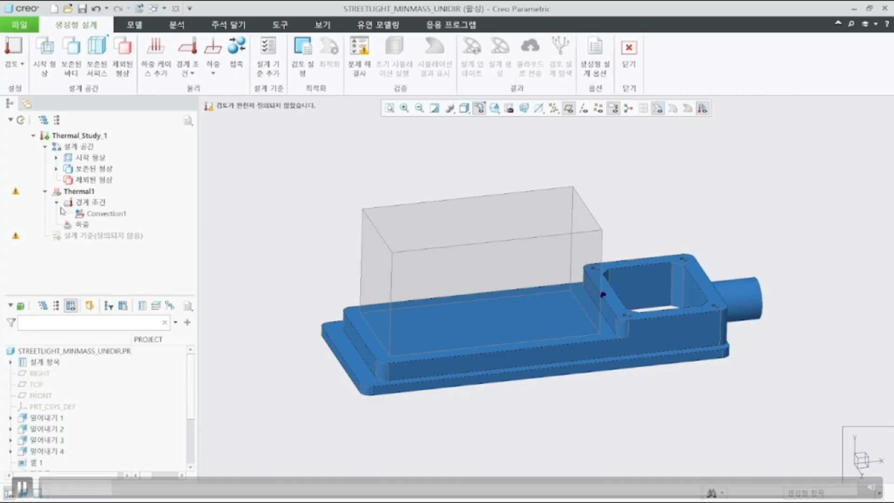
{"action": "left_click", "coordinate": [122, 217]}
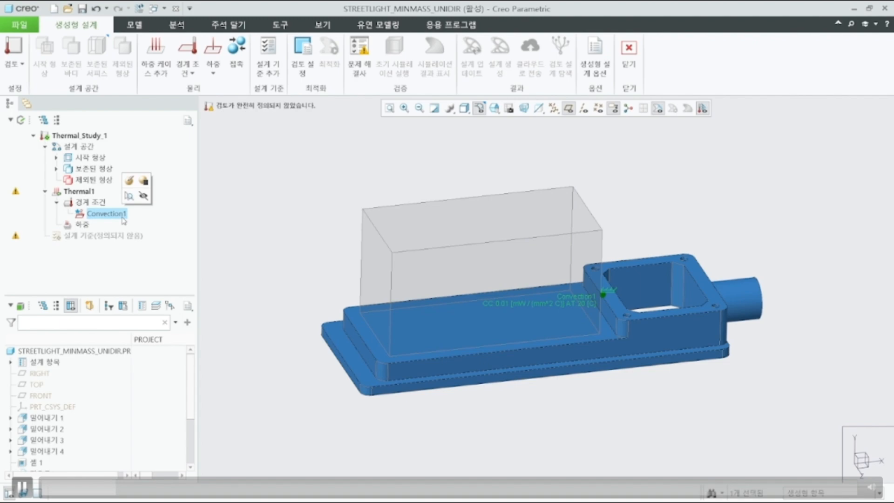
{"action": "left_click", "coordinate": [130, 186]}
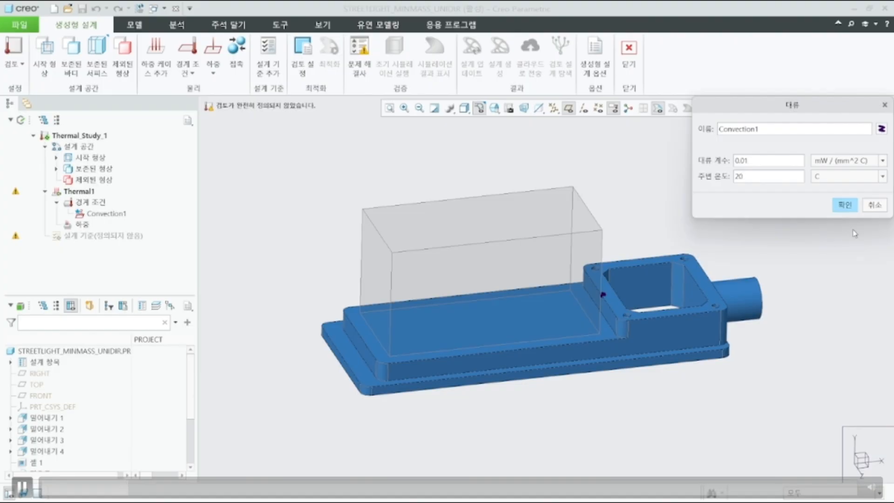
{"action": "left_click", "coordinate": [846, 207]}
Step: Apply a 30 W heat flow load to the rounded rectangular face recessed in the casing's underside
{"action": "left_click", "coordinate": [213, 68]}
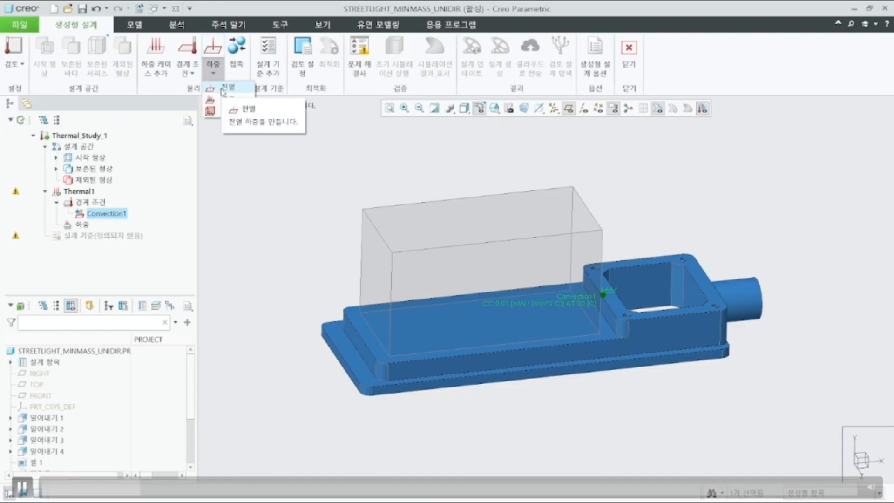
{"action": "left_click", "coordinate": [223, 89]}
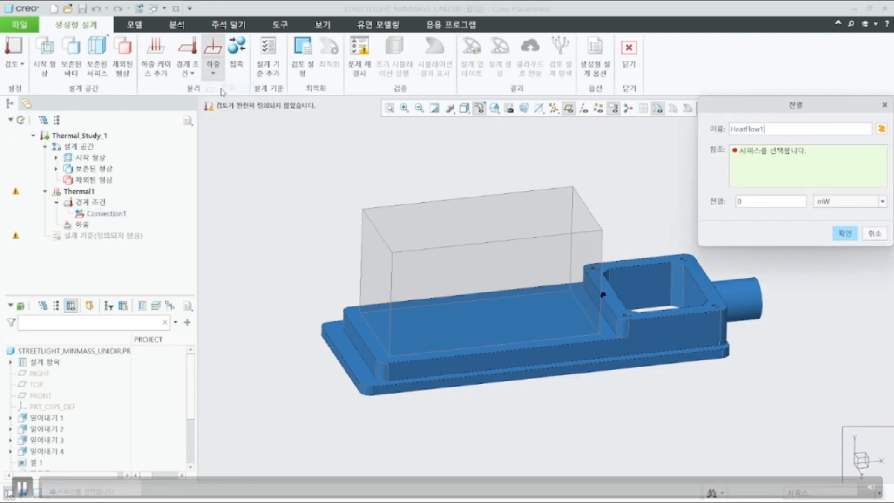
{"action": "left_click", "coordinate": [494, 109]}
{"action": "left_click", "coordinate": [539, 173]}
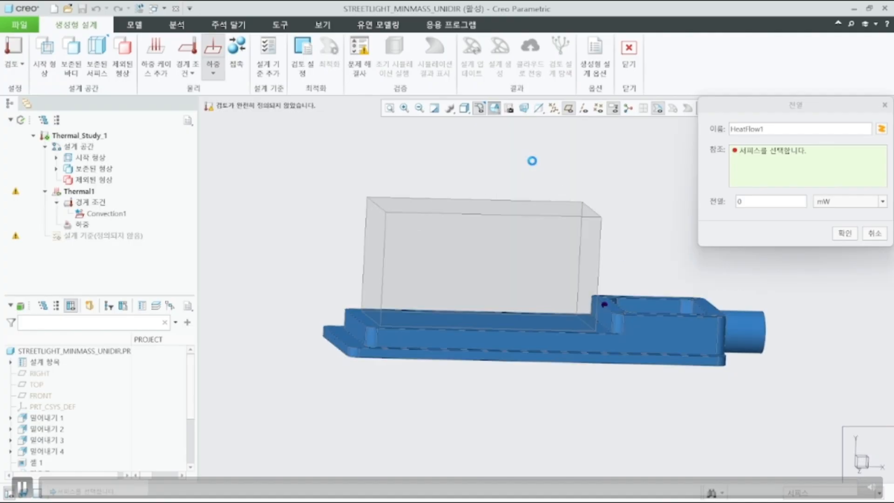
{"action": "left_click", "coordinate": [449, 298]}
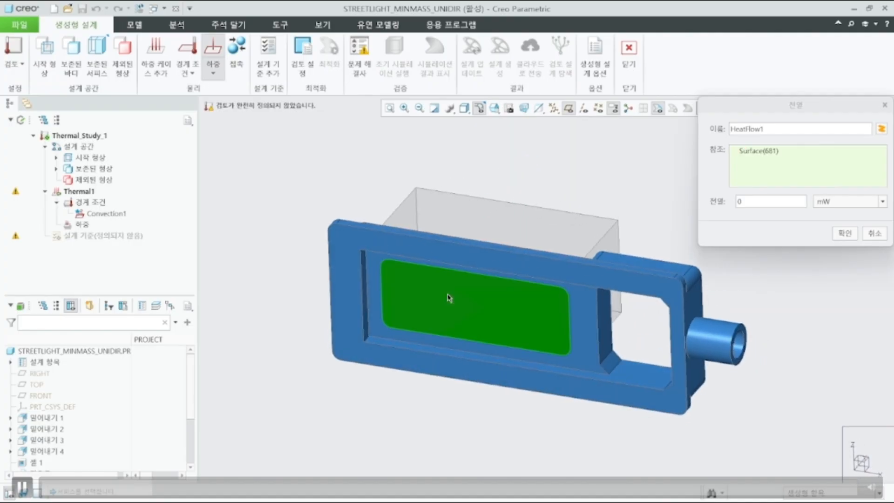
{"action": "left_click", "coordinate": [791, 203]}
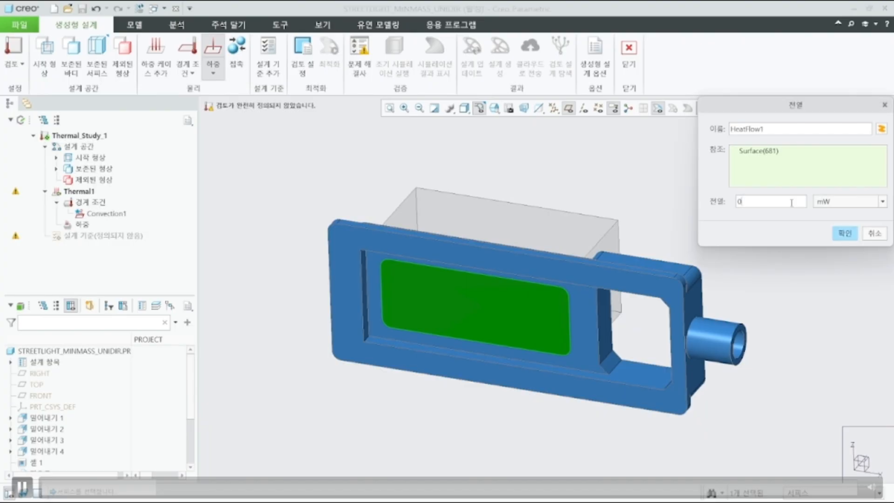
{"action": "double_click", "coordinate": [791, 203]}
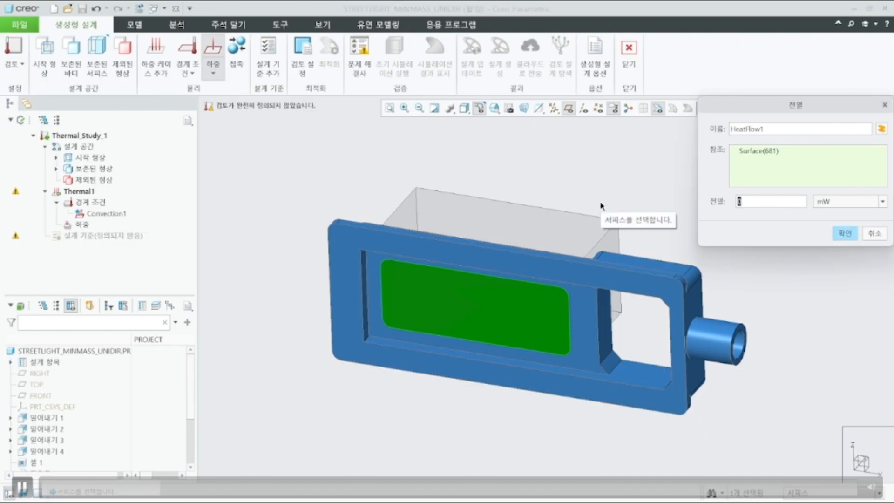
{"action": "type", "text": "30"}
{"action": "left_click", "coordinate": [840, 203]}
{"action": "left_click", "coordinate": [834, 295]}
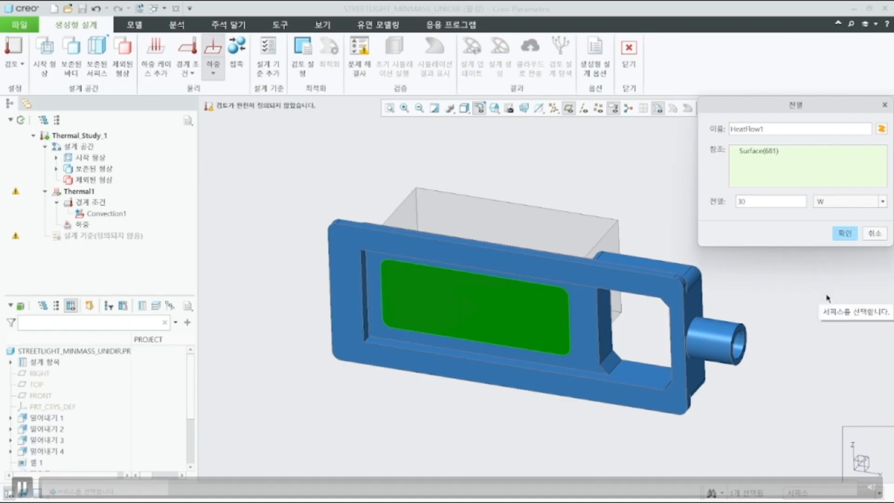
{"action": "left_click", "coordinate": [841, 234]}
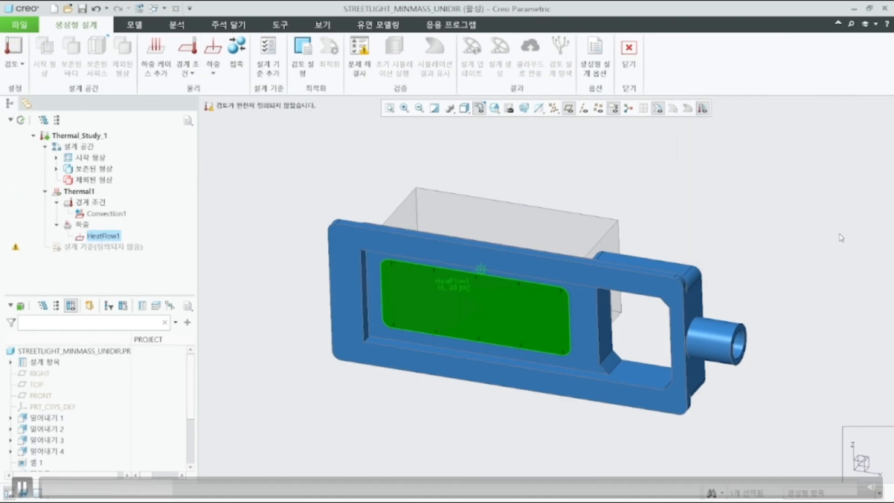
Step: Restore the 00_START view and add design criteria that minimize mass with a maximum temperature of 75 C
{"action": "left_click", "coordinate": [494, 108]}
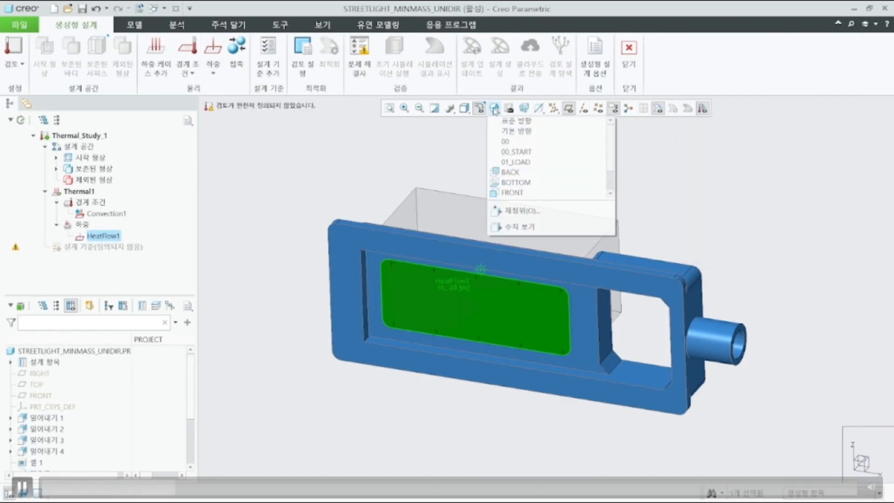
{"action": "left_click", "coordinate": [516, 152]}
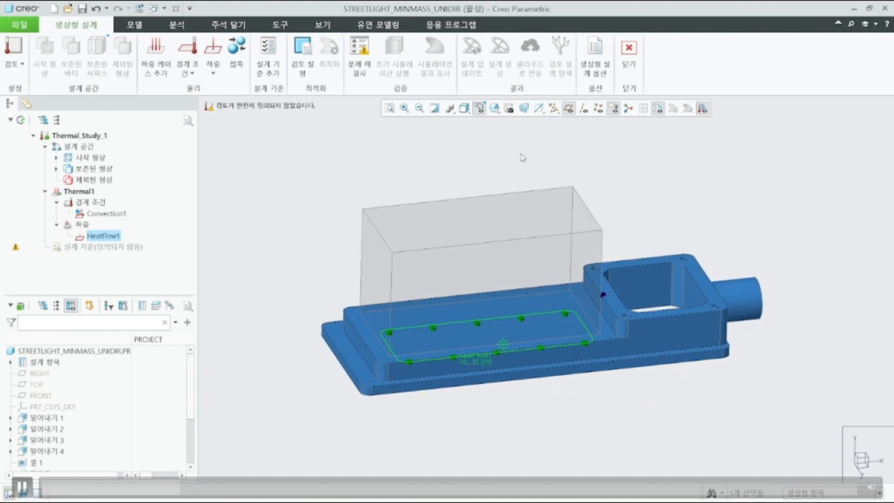
{"action": "left_click", "coordinate": [265, 53]}
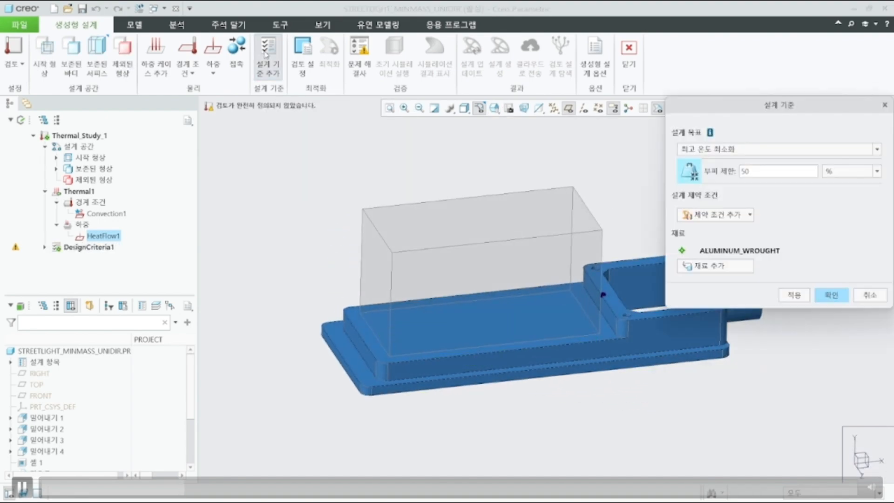
{"action": "left_click", "coordinate": [879, 152]}
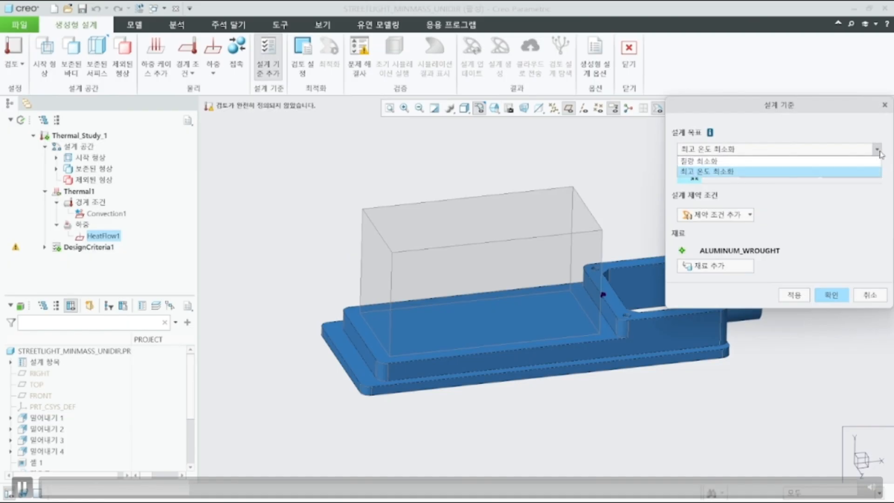
{"action": "left_click", "coordinate": [848, 162]}
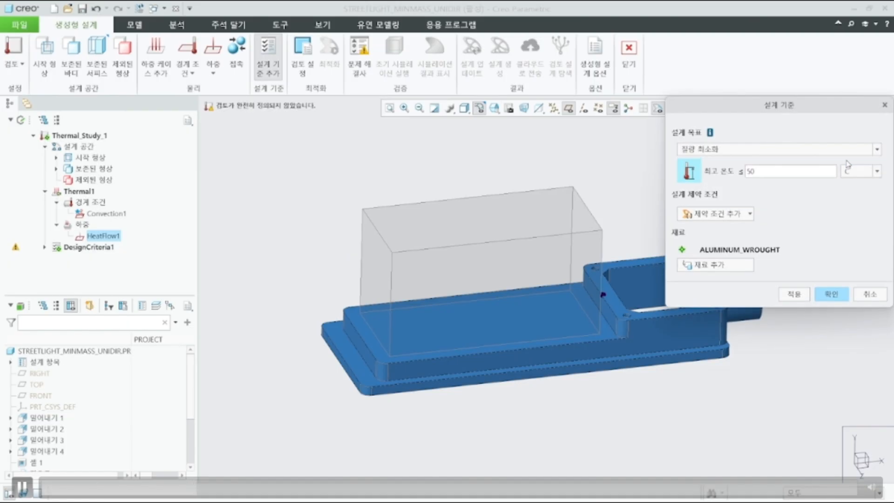
{"action": "double_click", "coordinate": [794, 176]}
{"action": "type", "text": "75"}
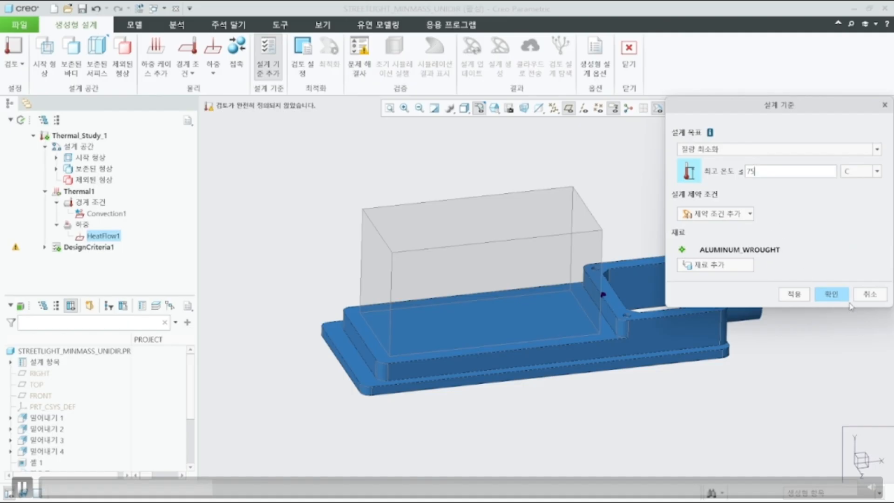
{"action": "left_click", "coordinate": [832, 294]}
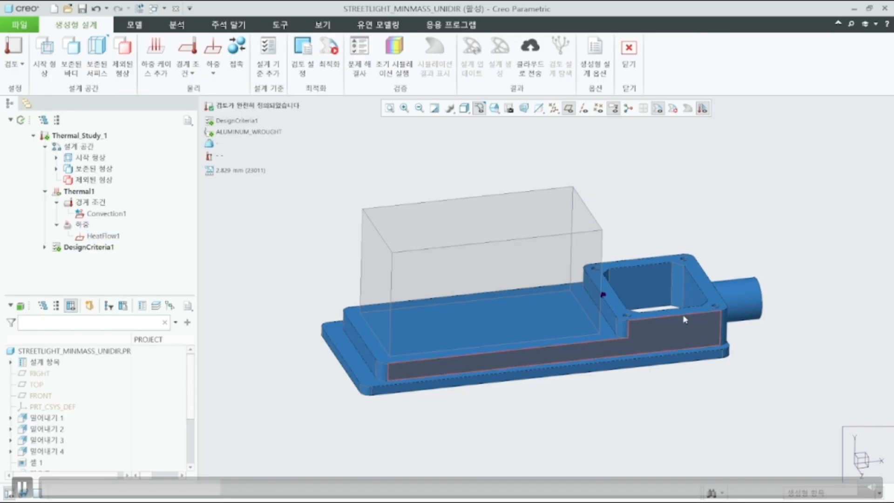
Step: Run the initial simulation of the thermal study, inspect its temperature plot, and hide the plot
{"action": "left_click", "coordinate": [401, 47]}
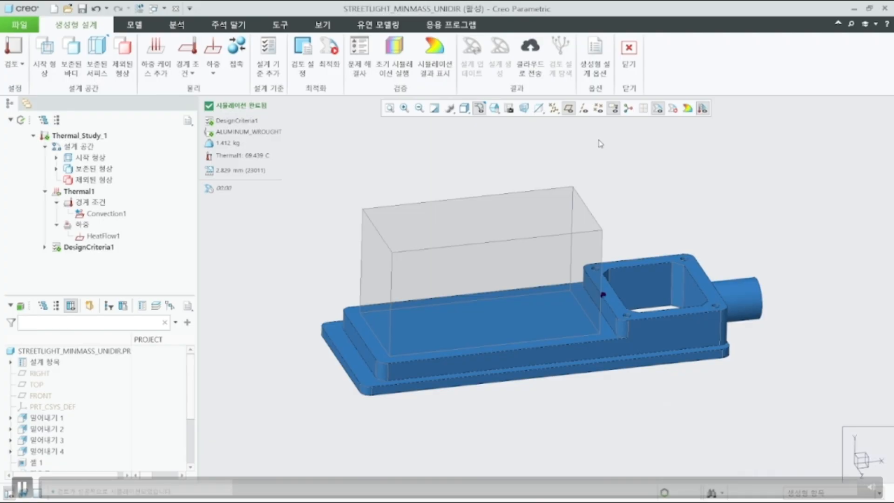
{"action": "left_click", "coordinate": [448, 78]}
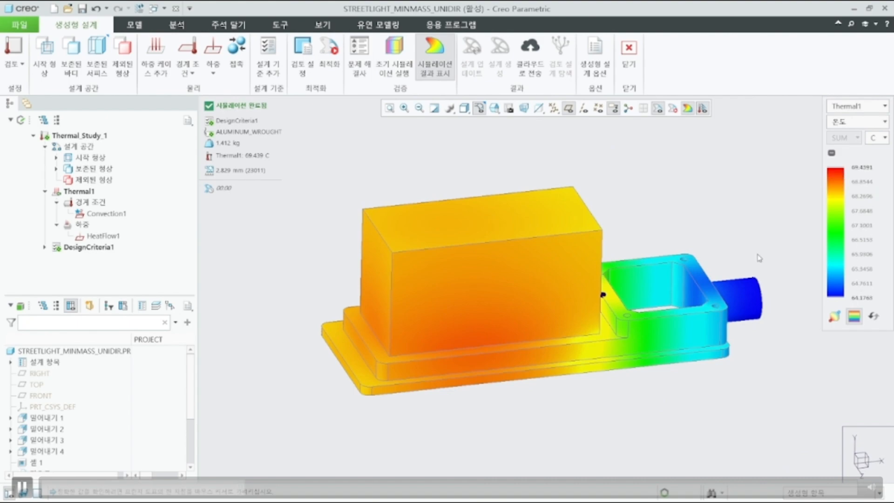
{"action": "left_click", "coordinate": [435, 60]}
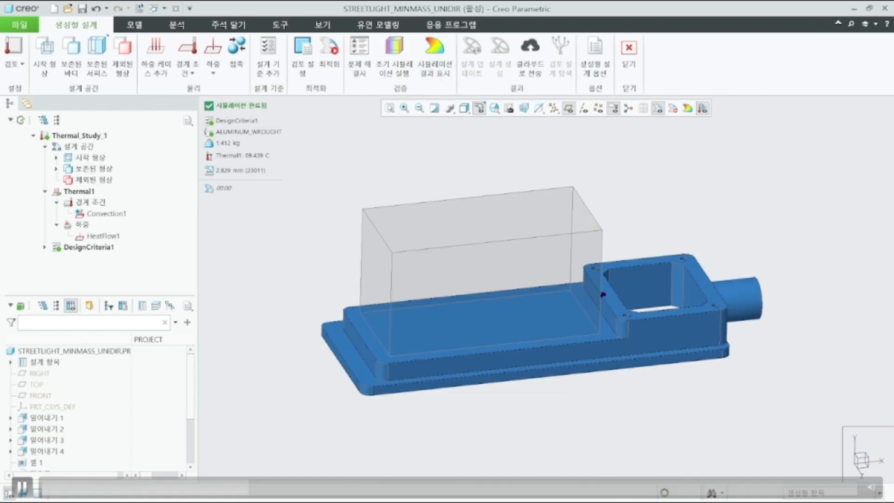
Step: Review the objective, temperature limit and material in DesignCriteria1, and accept the definition
{"action": "left_click", "coordinate": [45, 249]}
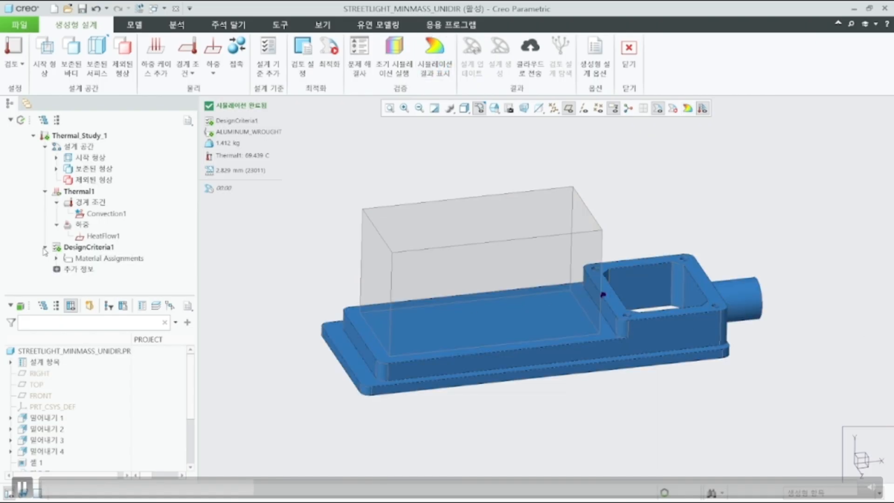
{"action": "double_click", "coordinate": [75, 248]}
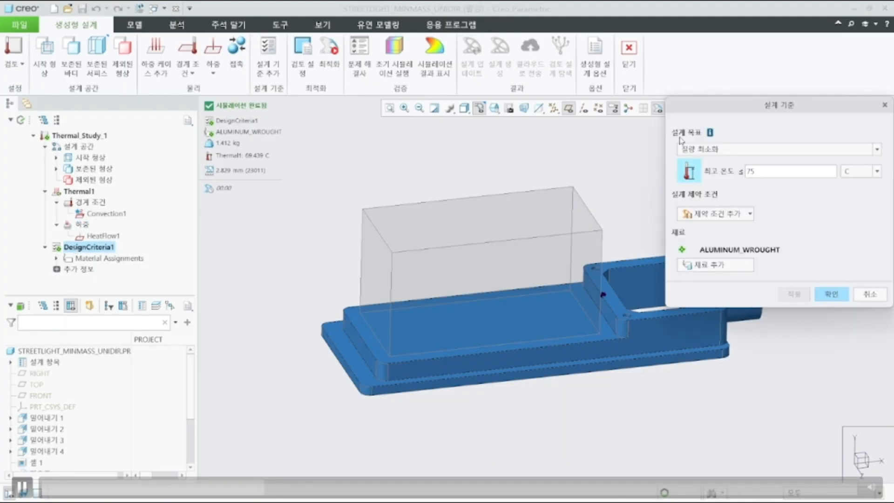
{"action": "left_click", "coordinate": [832, 295]}
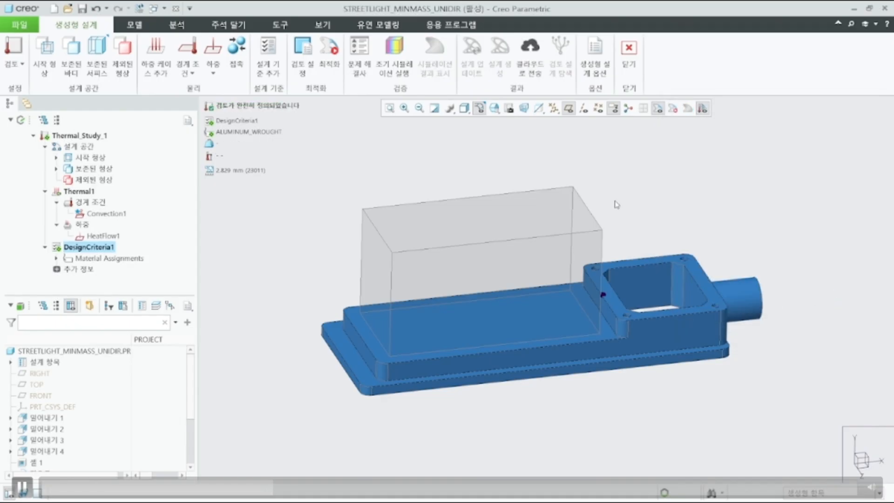
Step: Optimize the thermal study, inspect the temperature plot on the generated shape, and hide the plot
{"action": "left_click", "coordinate": [339, 55]}
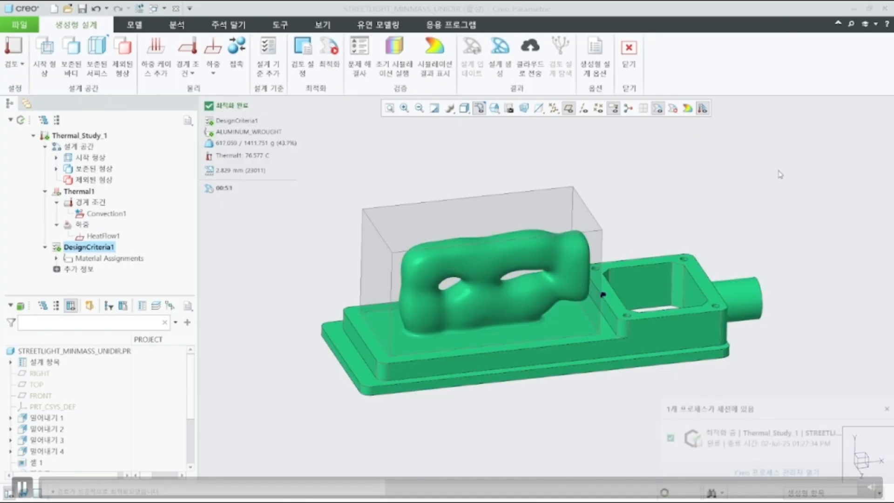
{"action": "left_click", "coordinate": [441, 54]}
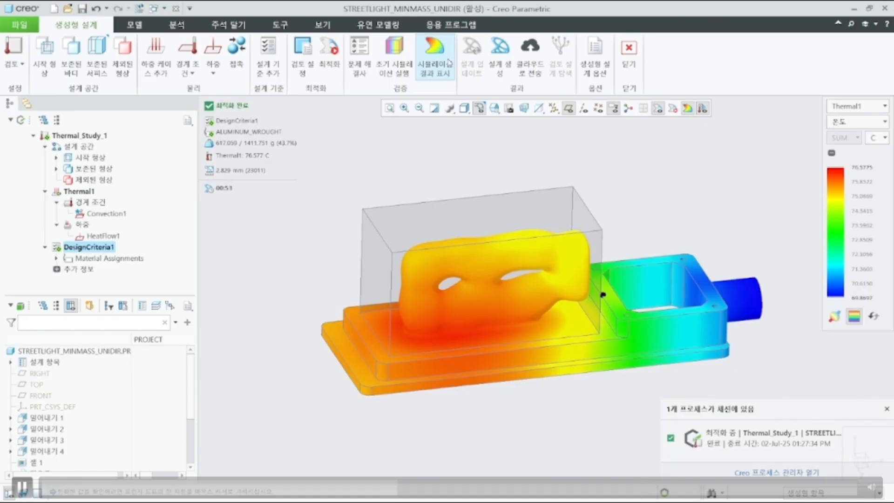
{"action": "left_click", "coordinate": [447, 64]}
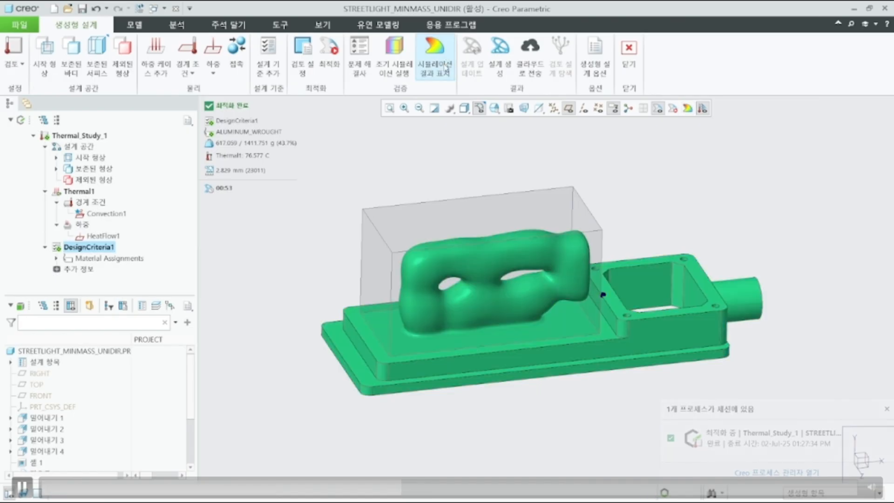
Step: Add a linear extrude constraint to DesignCriteria1 using the casing's lower flange face, with its direction flipped and the bidirectional option off
{"action": "left_click", "coordinate": [66, 250]}
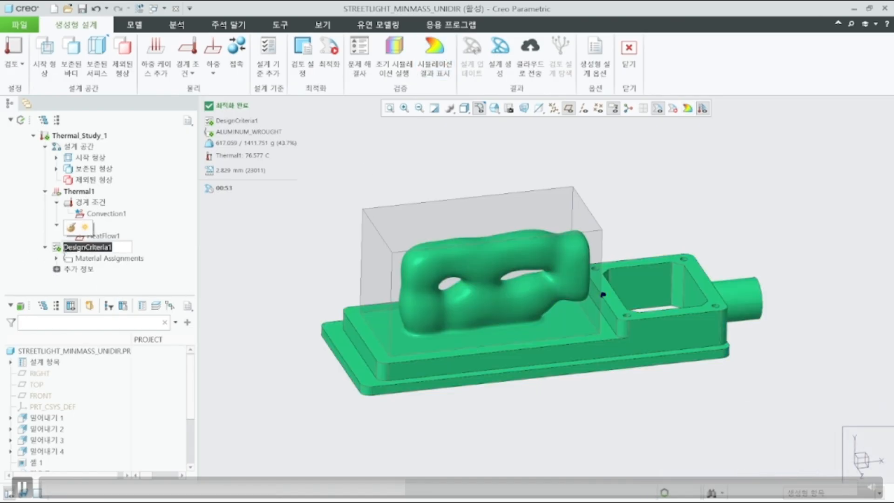
{"action": "left_click", "coordinate": [75, 233]}
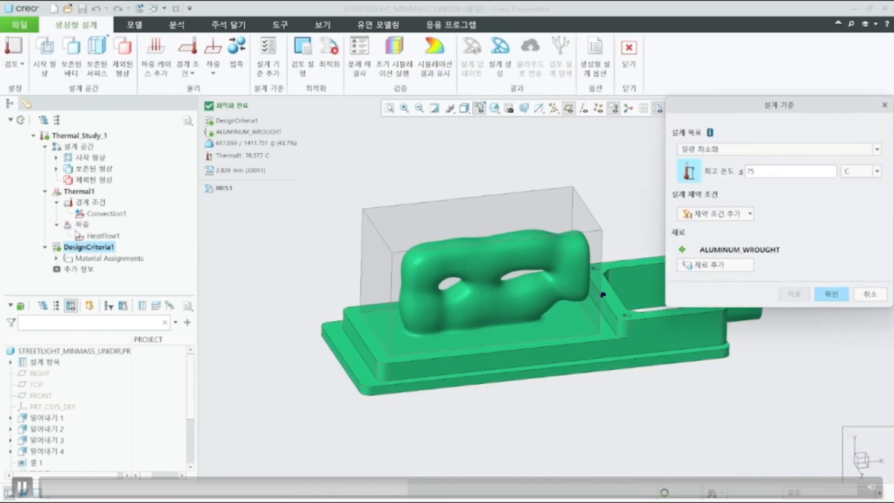
{"action": "left_click", "coordinate": [747, 214]}
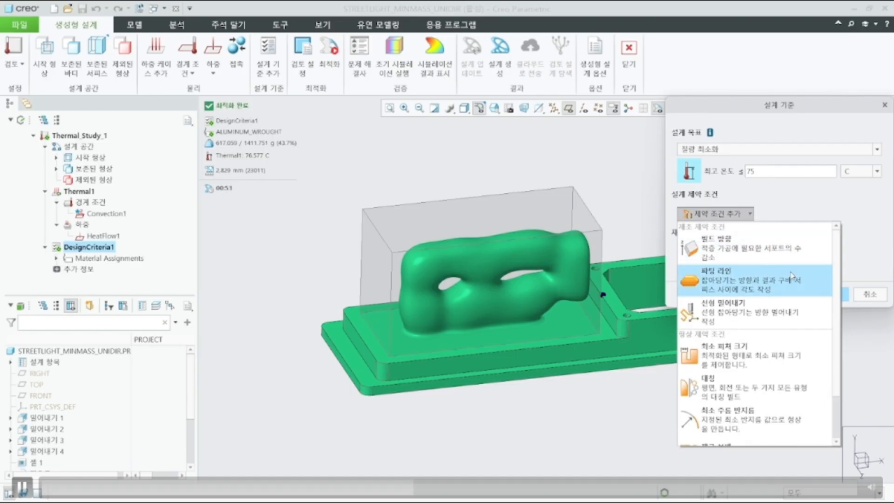
{"action": "left_click", "coordinate": [798, 312]}
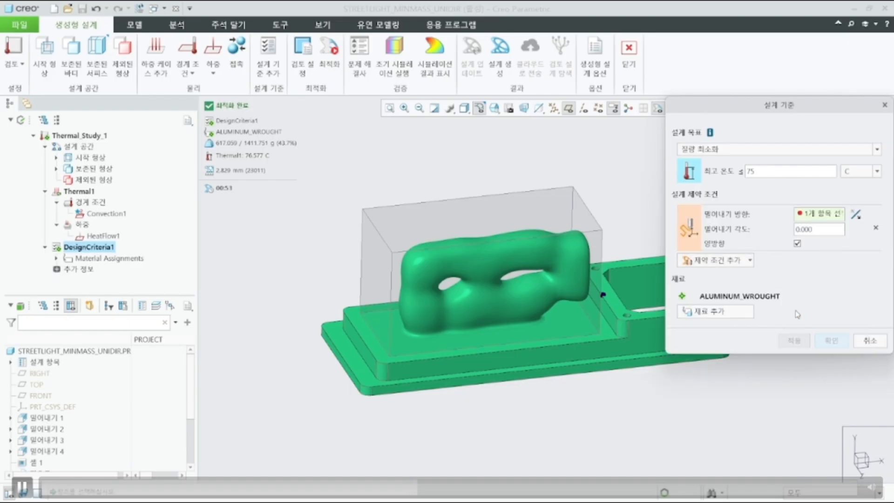
{"action": "left_click", "coordinate": [367, 378]}
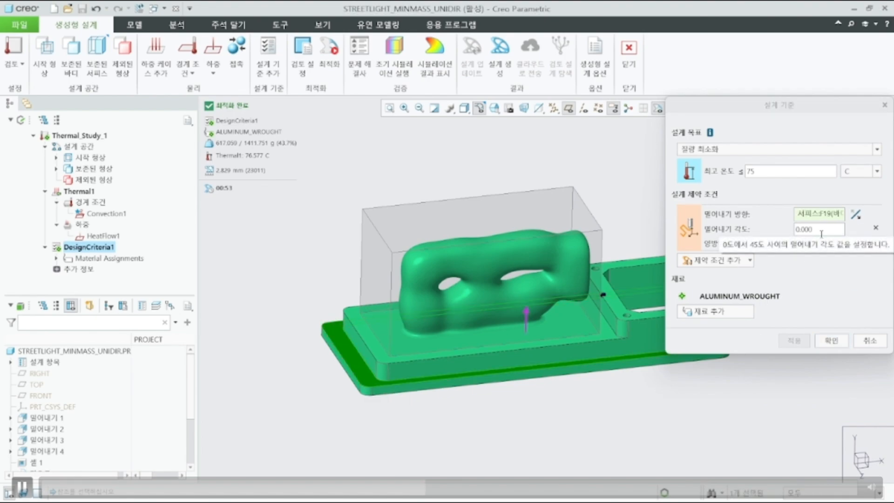
{"action": "left_click", "coordinate": [856, 214]}
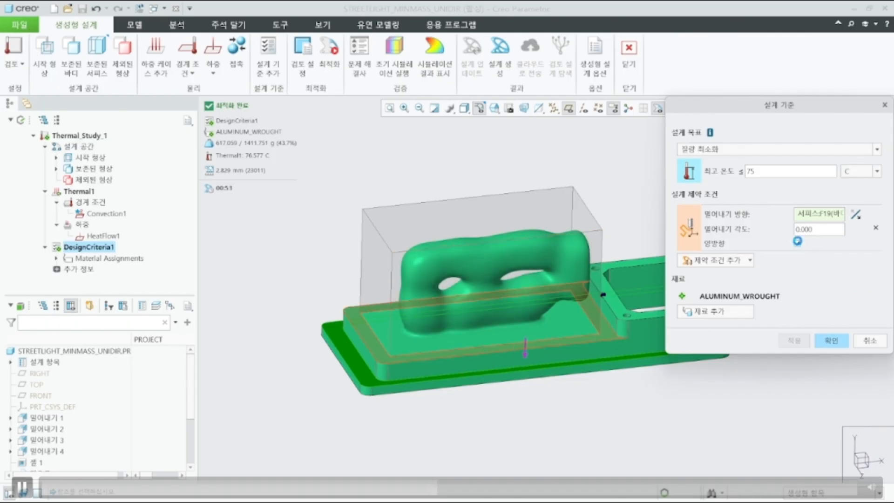
{"action": "left_click", "coordinate": [797, 243]}
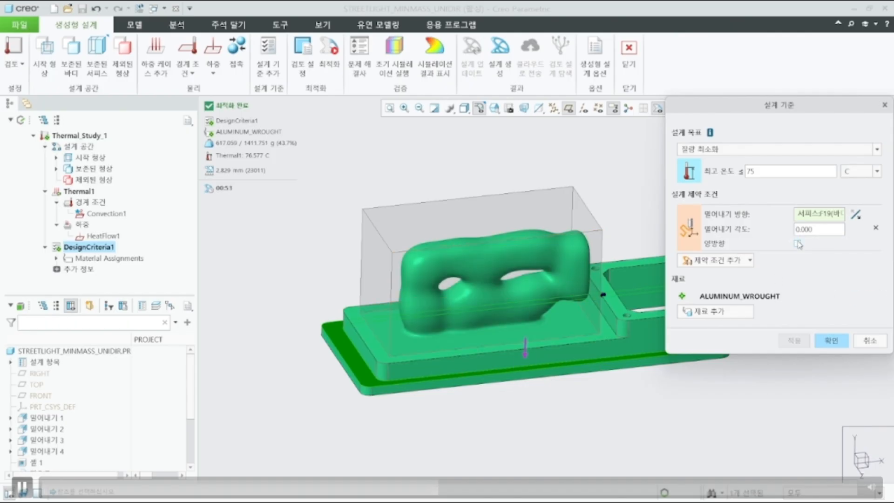
{"action": "left_click", "coordinate": [835, 342]}
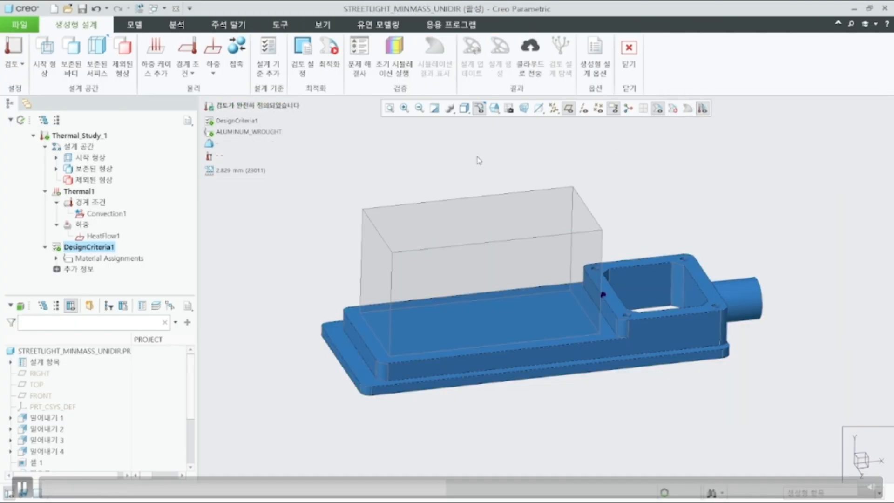
Step: Raise the study's optimization fidelity to 4 in the study settings
{"action": "left_click", "coordinate": [305, 53]}
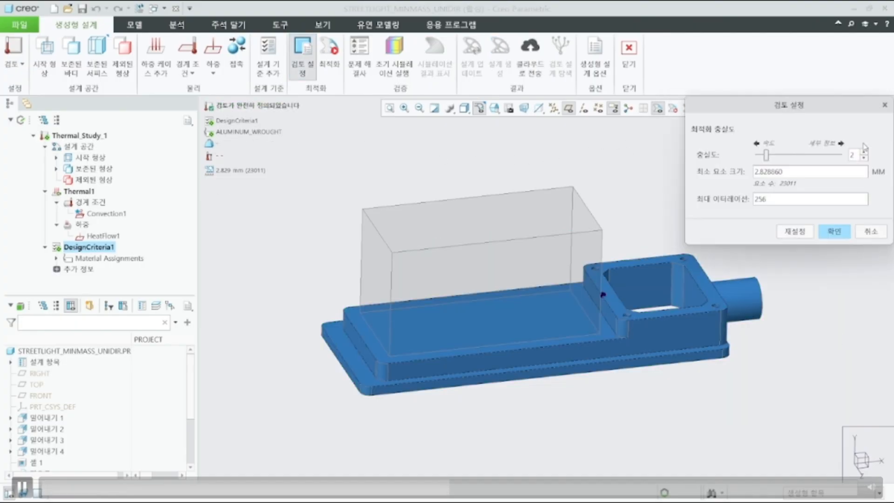
{"action": "left_click", "coordinate": [864, 151]}
{"action": "left_click", "coordinate": [865, 152]}
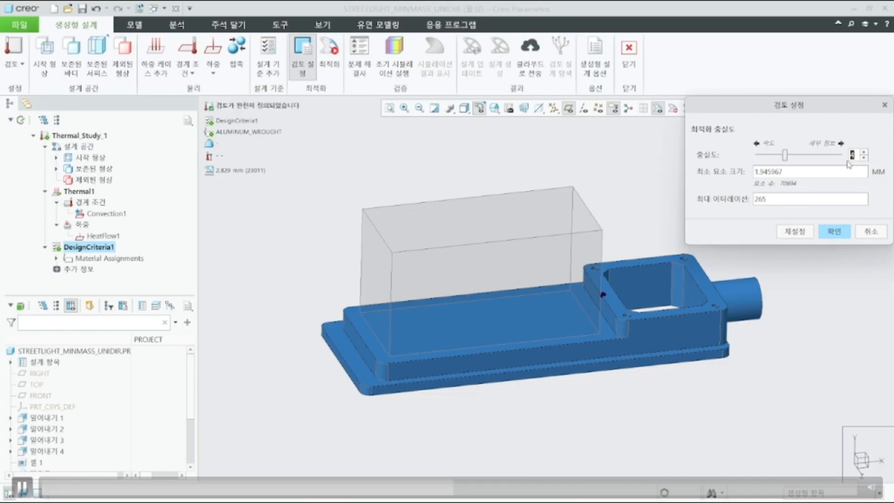
{"action": "left_click", "coordinate": [842, 233]}
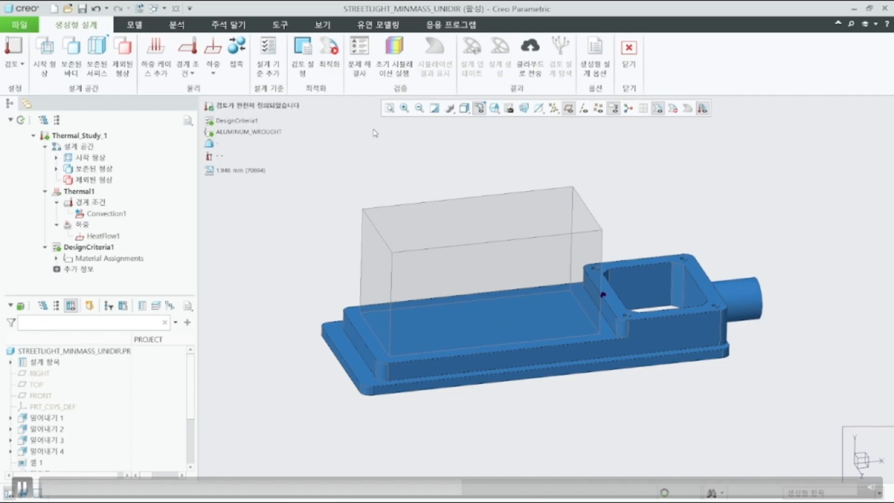
Step: Rerun the optimization and display the temperature plot, briefly marking its minimum and maximum points
{"action": "left_click", "coordinate": [329, 48]}
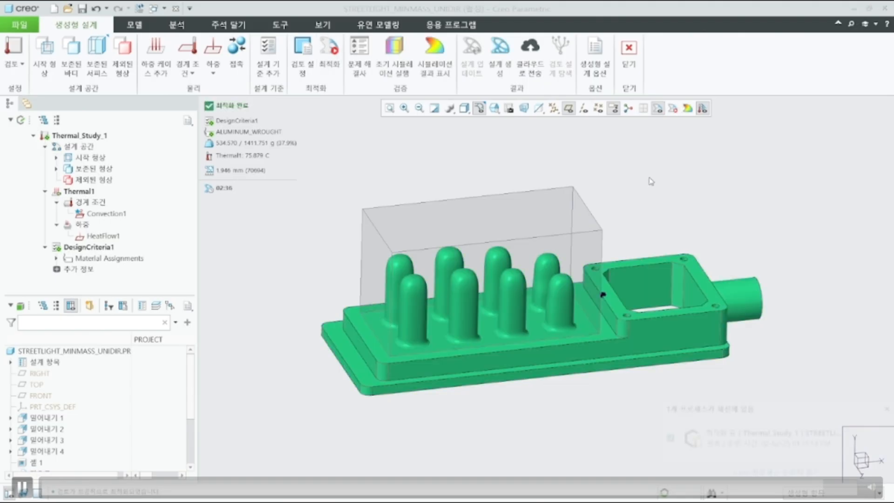
{"action": "left_click", "coordinate": [449, 62]}
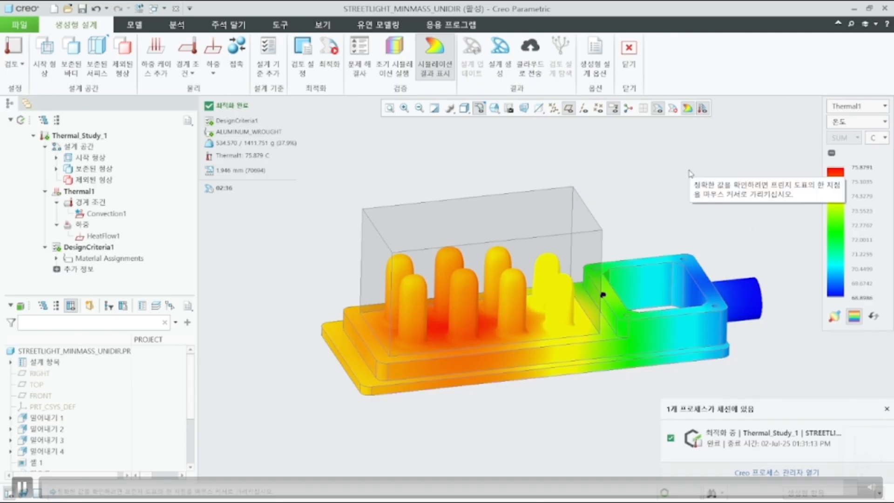
{"action": "left_click", "coordinate": [834, 317]}
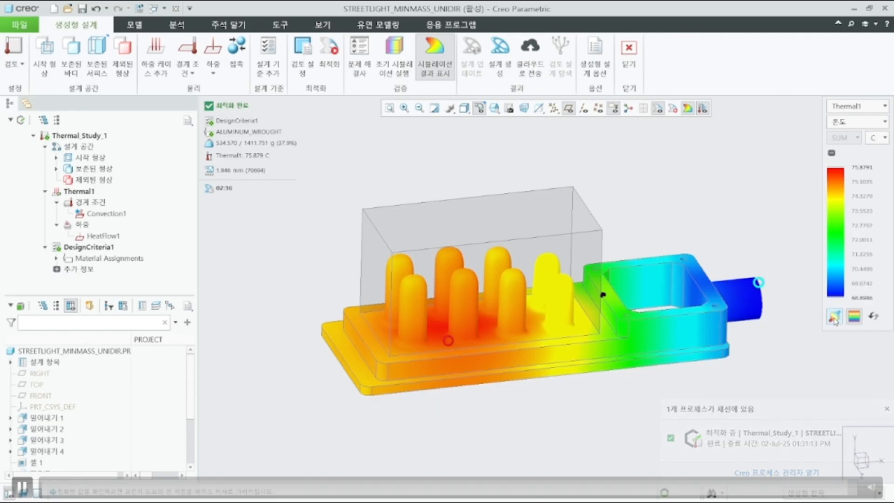
{"action": "left_click", "coordinate": [835, 317]}
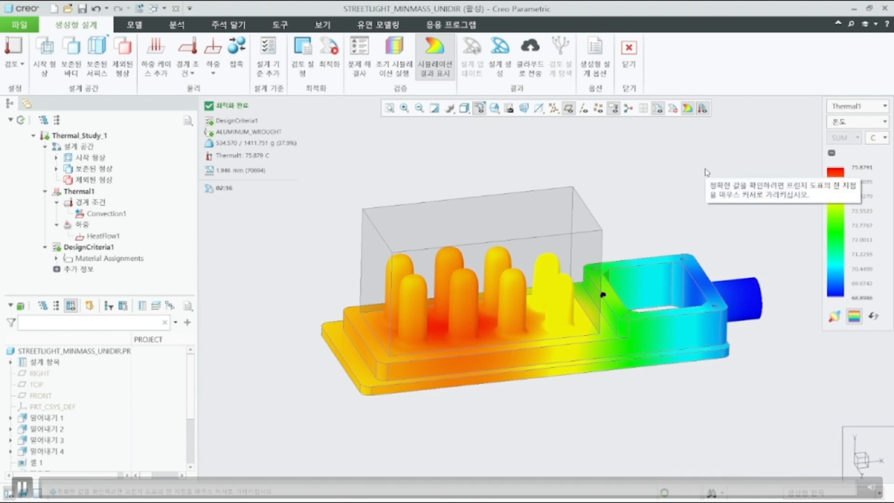